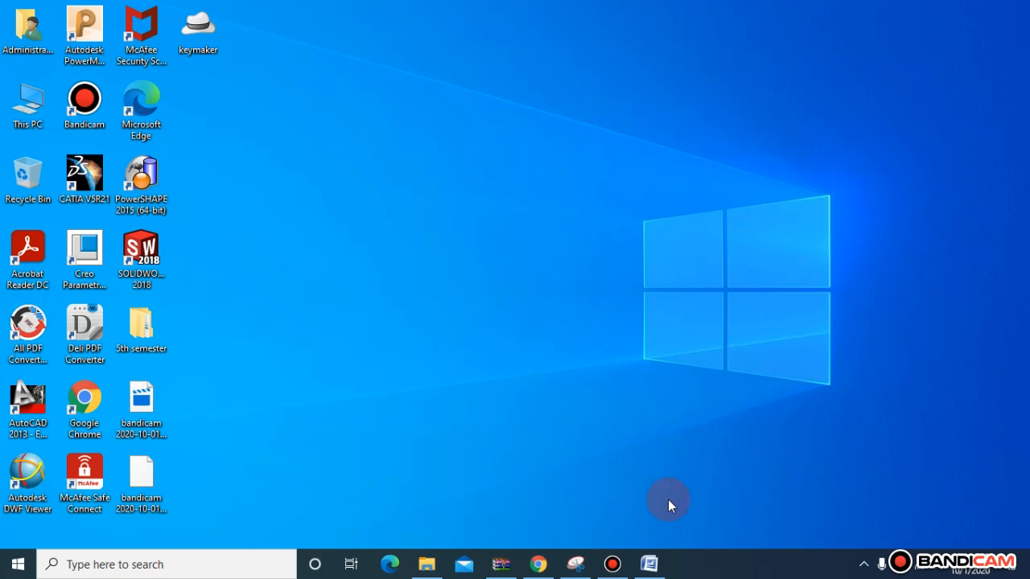
Switch to the open 02 exp.pdf document in Microsoft Word and look through the metallurgy lab report
{"action": "mouse_move", "coordinate": [651, 561]}
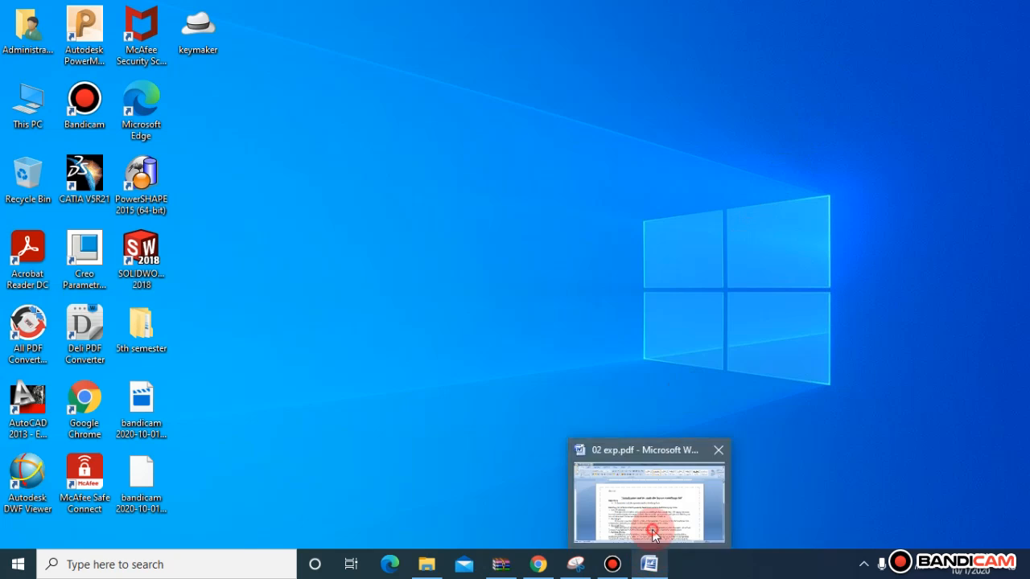
{"action": "left_click", "coordinate": [653, 535]}
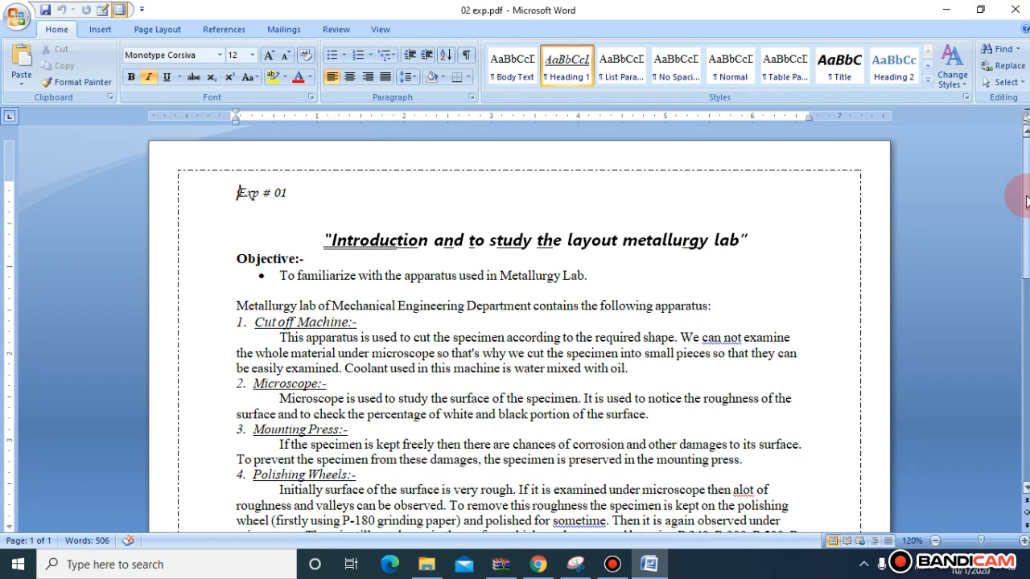
{"action": "left_click_drag", "start_coordinate": [1026, 201], "coordinate": [1027, 157]}
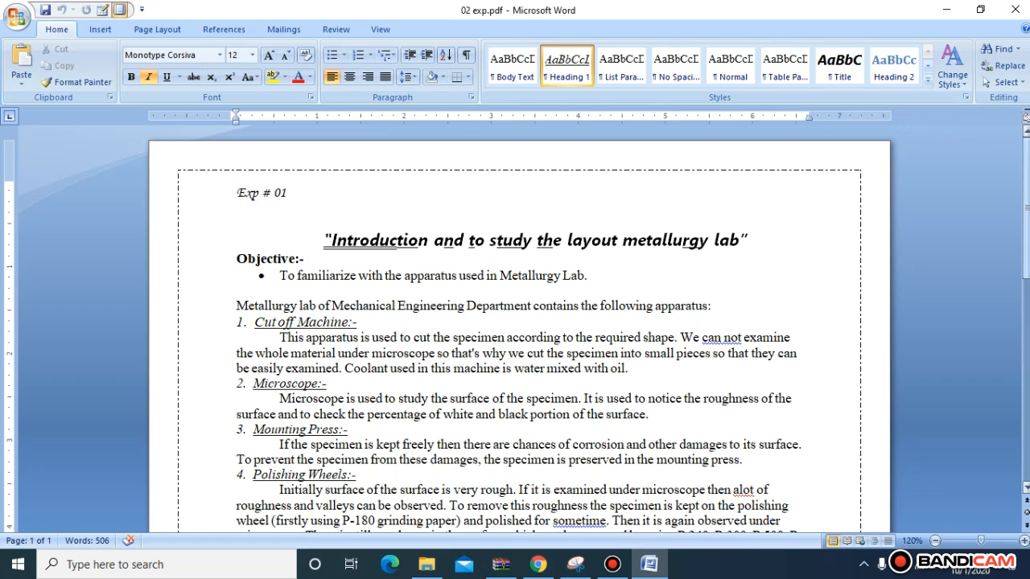
{"action": "scroll", "coordinate": [514, 328], "scroll_direction": "down", "scroll_amount": 6}
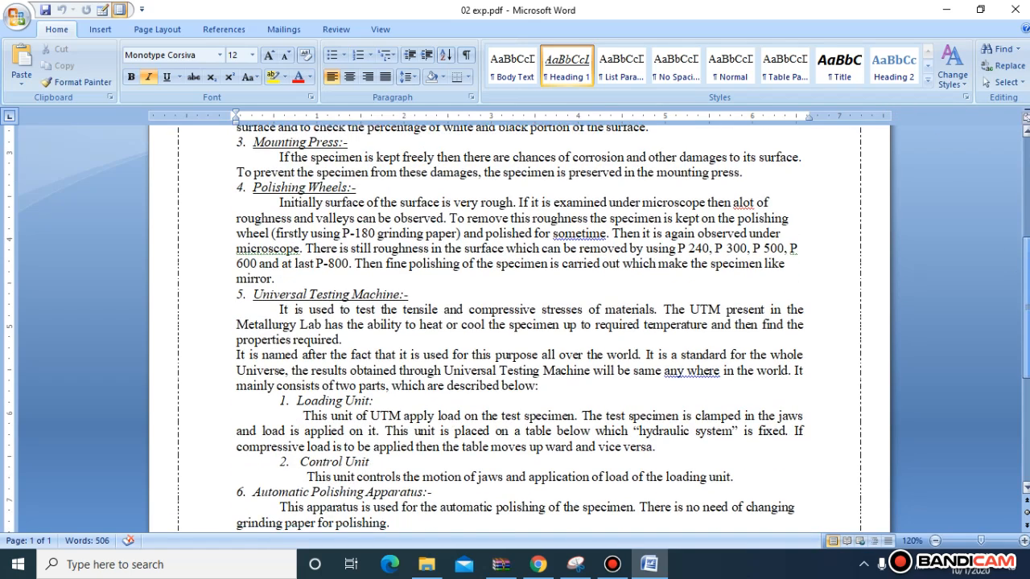
{"action": "scroll", "coordinate": [515, 329], "scroll_direction": "down", "scroll_amount": 6}
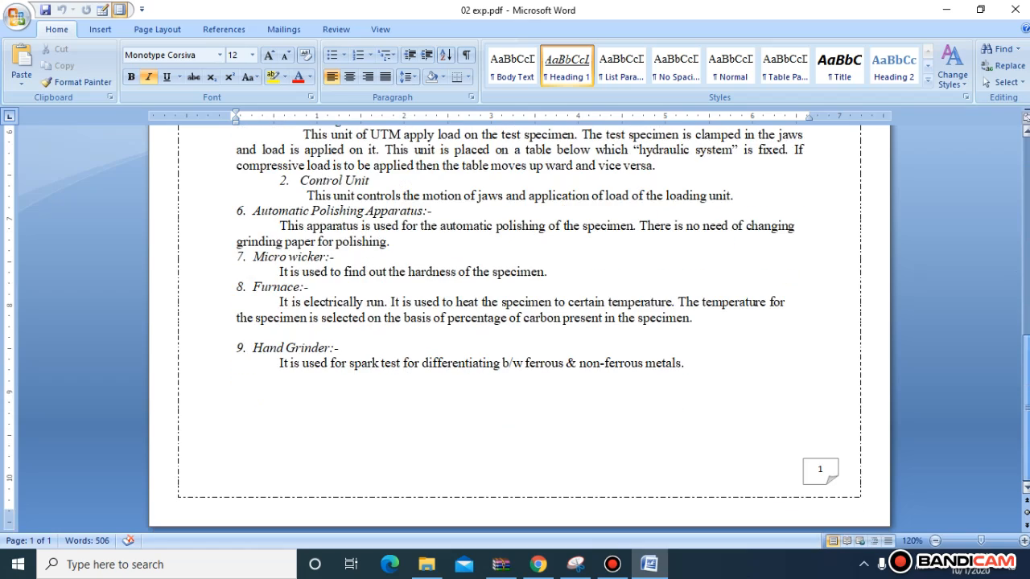
{"action": "scroll", "coordinate": [1025, 117], "scroll_direction": "up", "scroll_amount": 12}
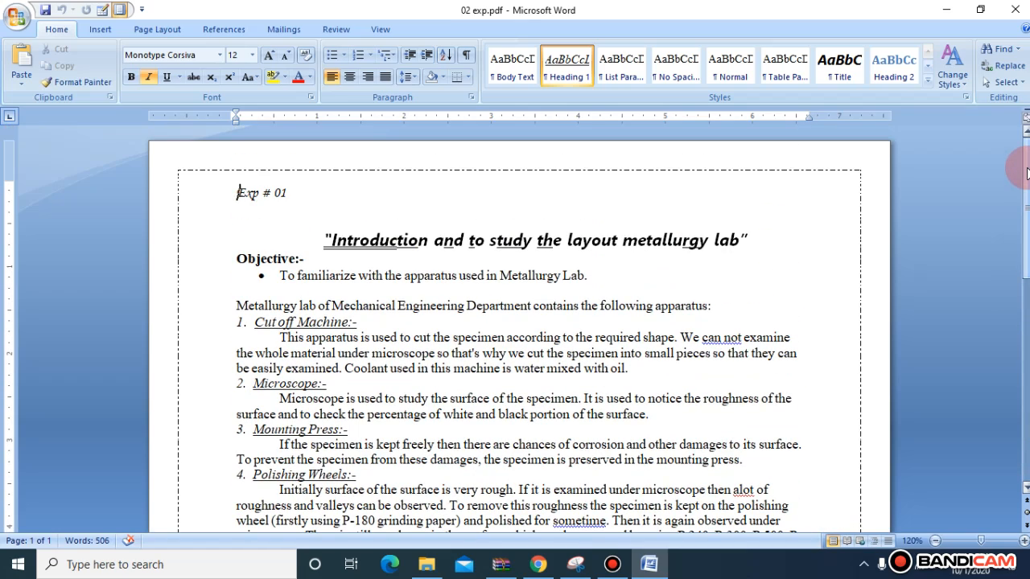
{"action": "left_click_drag", "start_coordinate": [1025, 173], "coordinate": [1026, 117]}
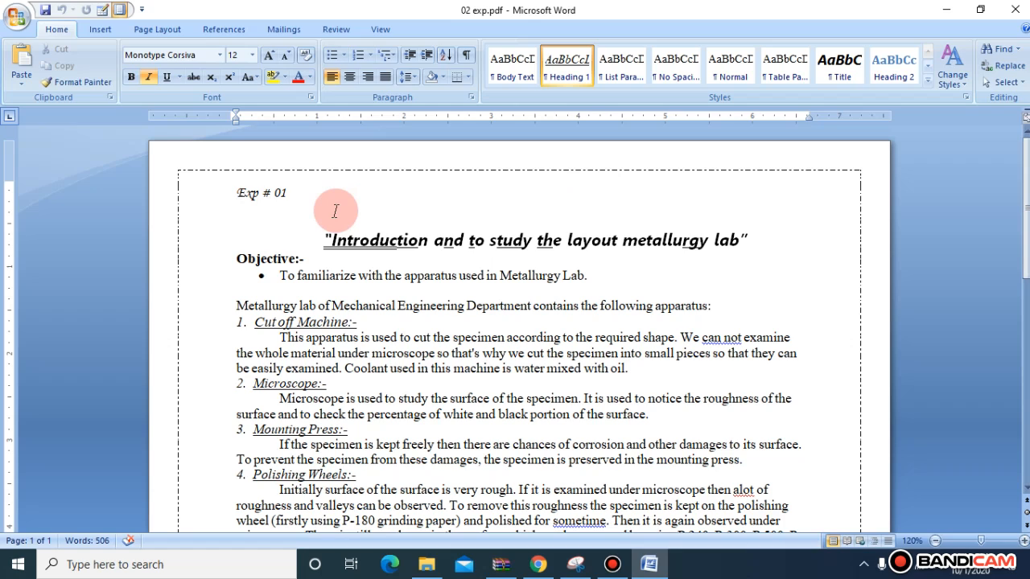
Apply the Title style to the "Exp # 01" line at the start of the document
{"action": "left_click", "coordinate": [230, 193]}
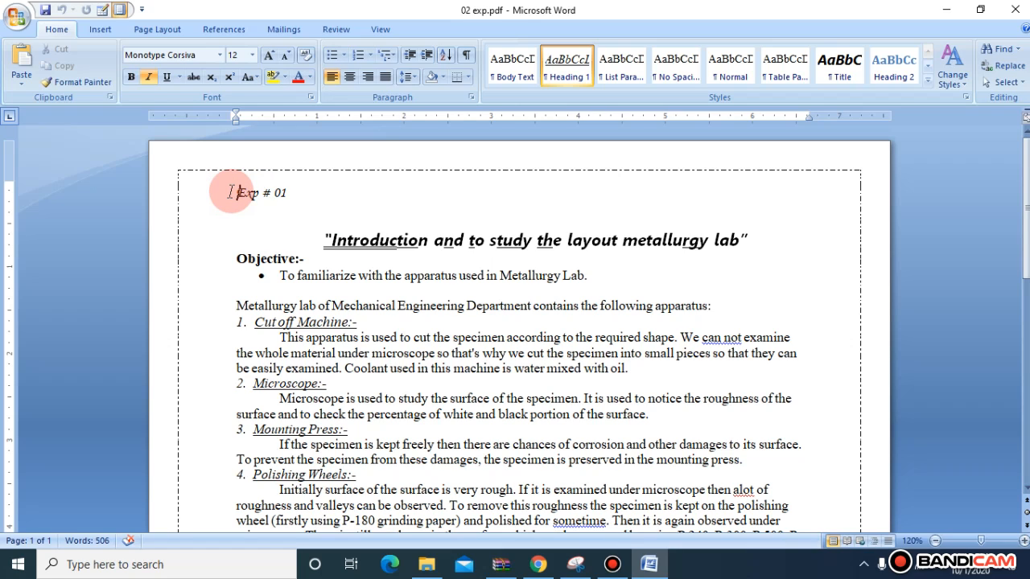
{"action": "left_click", "coordinate": [288, 201]}
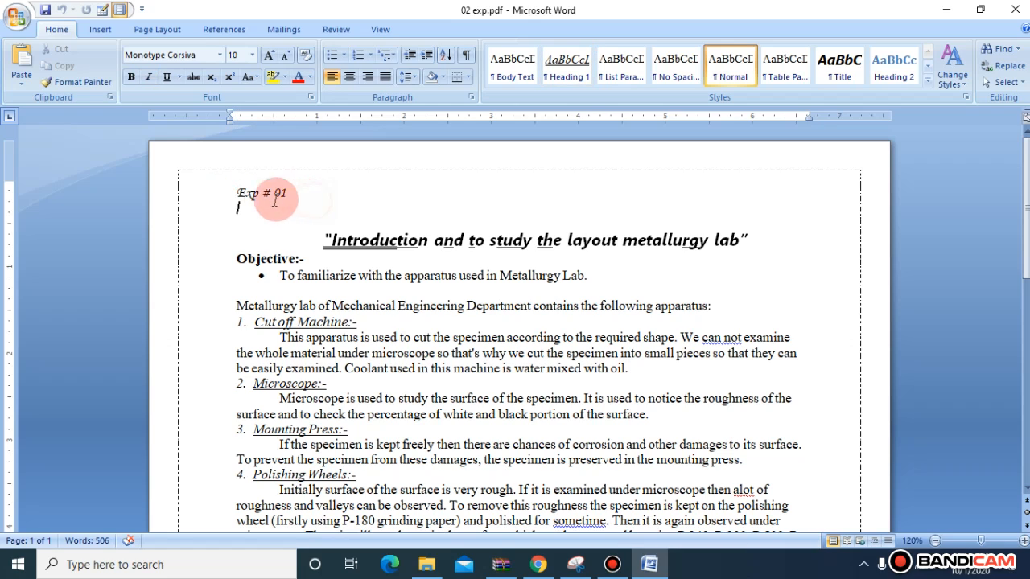
{"action": "left_click", "coordinate": [231, 192]}
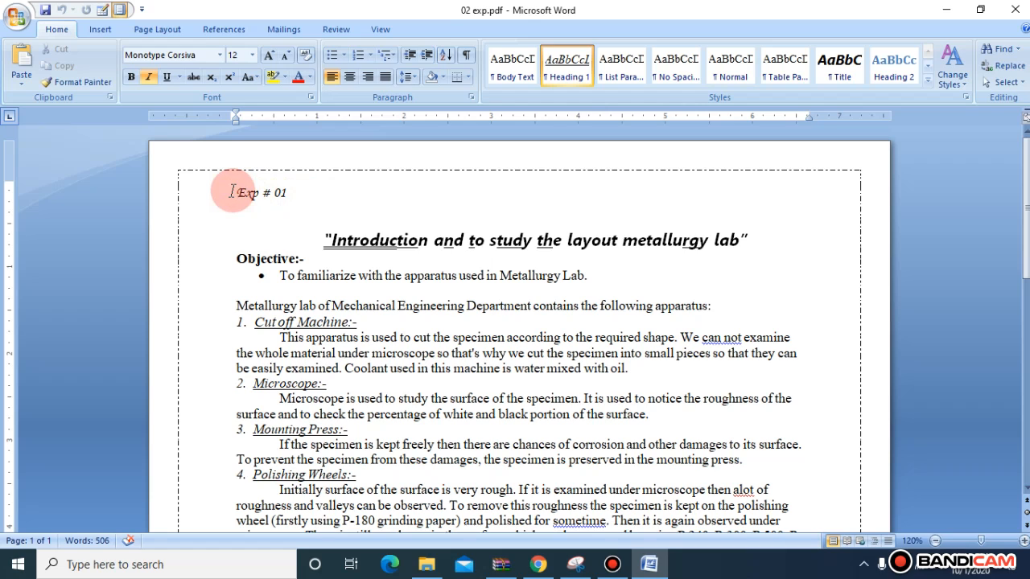
{"action": "left_click", "coordinate": [233, 193]}
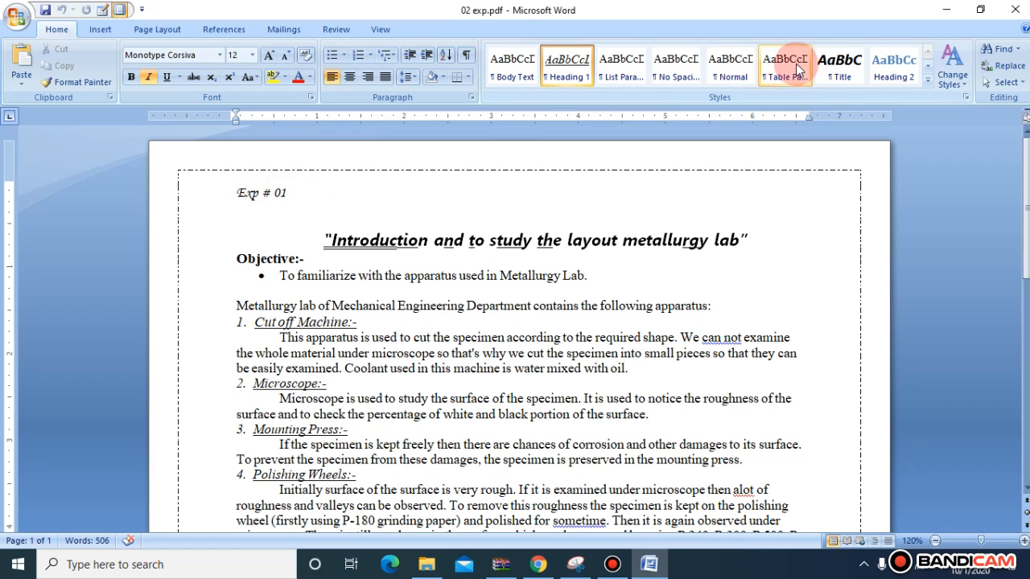
{"action": "left_click", "coordinate": [820, 64]}
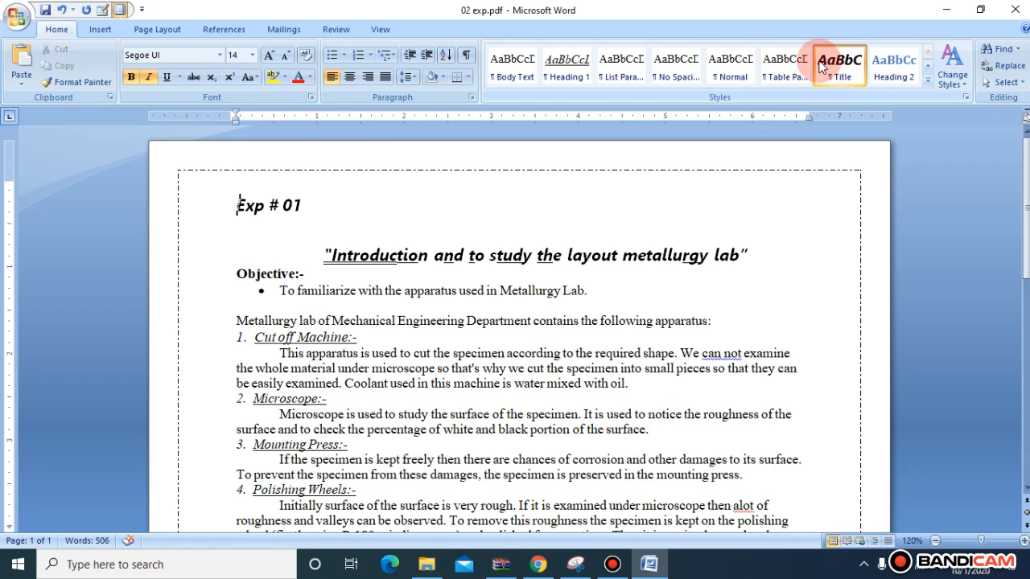
{"action": "left_click", "coordinate": [1027, 180]}
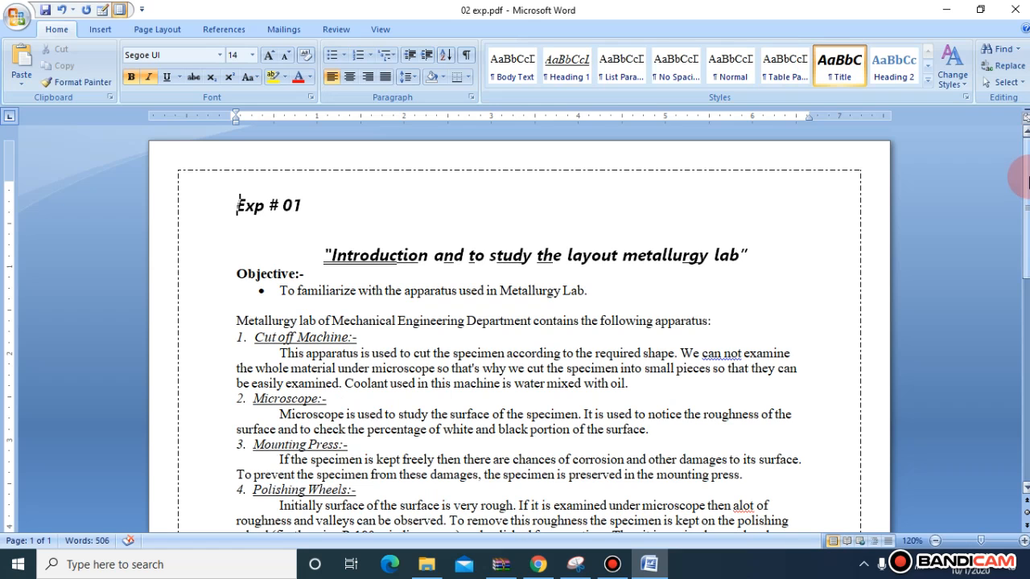
{"action": "left_click_drag", "start_coordinate": [1027, 180], "coordinate": [1027, 175]}
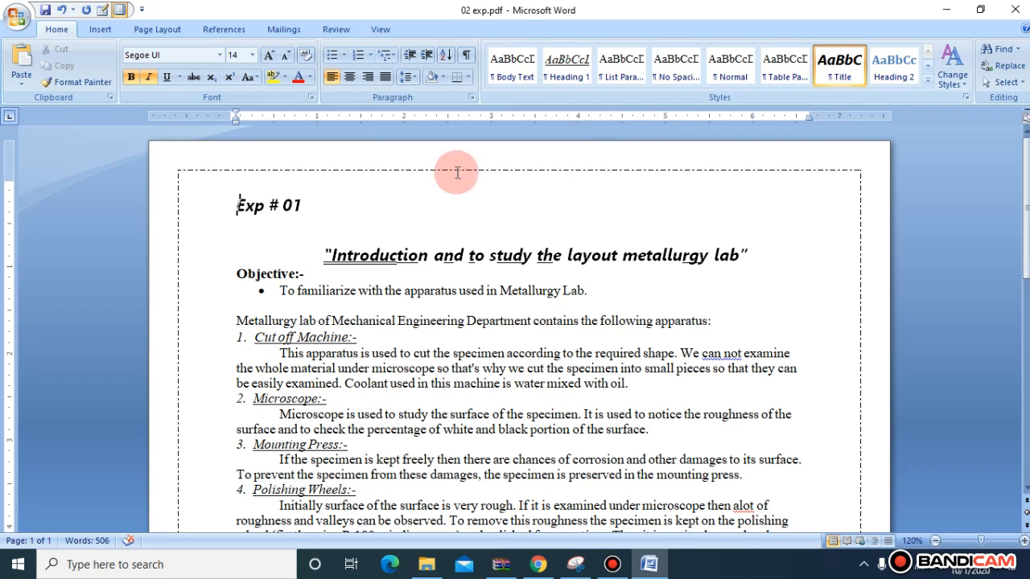
Apply the Subtitle style to the "Introduction and to study the layout metallurgy lab" line
{"action": "left_click", "coordinate": [322, 255]}
{"action": "left_click_drag", "start_coordinate": [322, 255], "coordinate": [741, 261]}
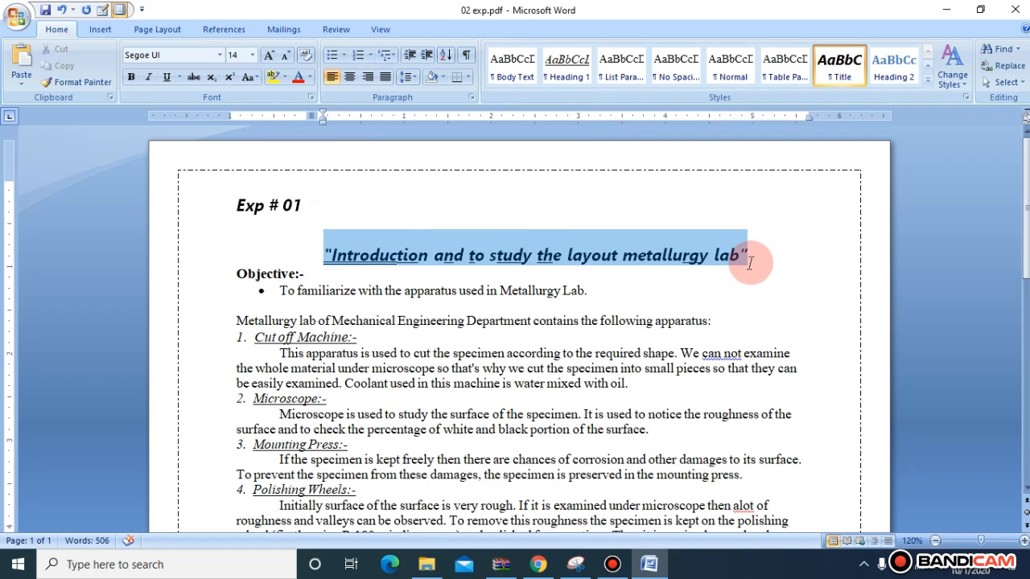
{"action": "left_click_drag", "start_coordinate": [748, 264], "coordinate": [317, 261]}
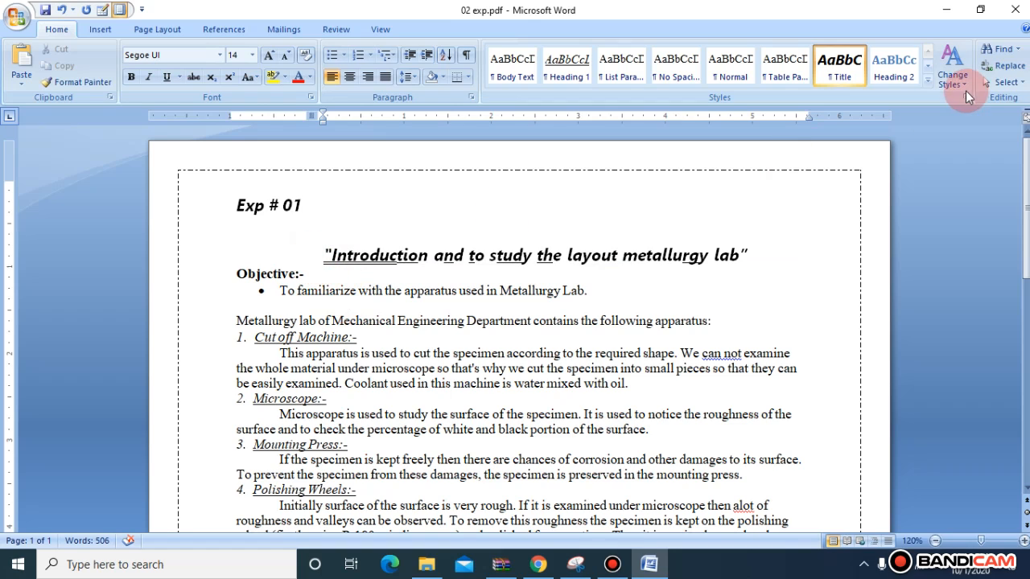
{"action": "left_click", "coordinate": [927, 82]}
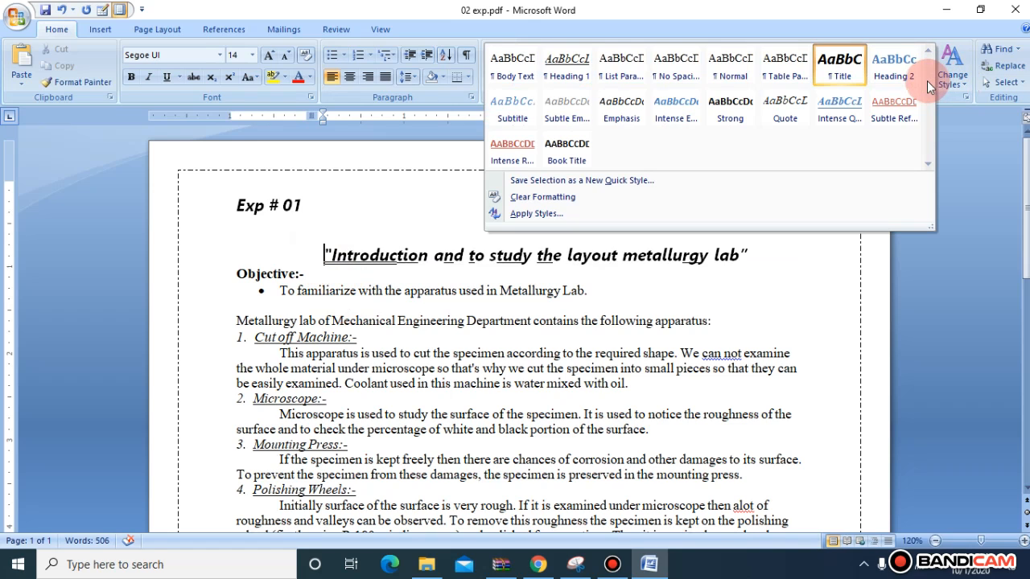
{"action": "left_click", "coordinate": [513, 102]}
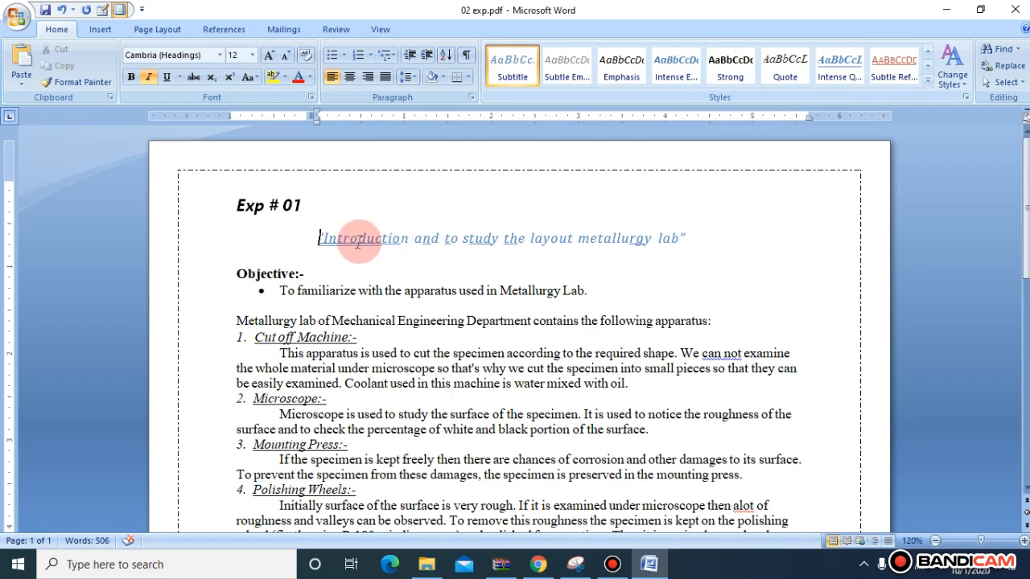
Apply the Heading 1 style to the "Objective:-" line
{"action": "left_click", "coordinate": [232, 274]}
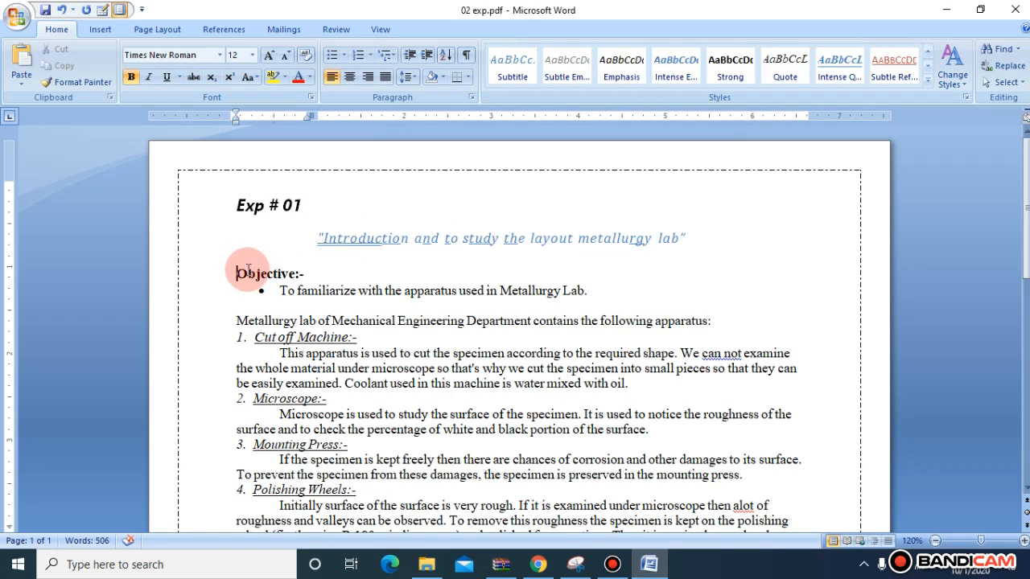
{"action": "left_click", "coordinate": [304, 274]}
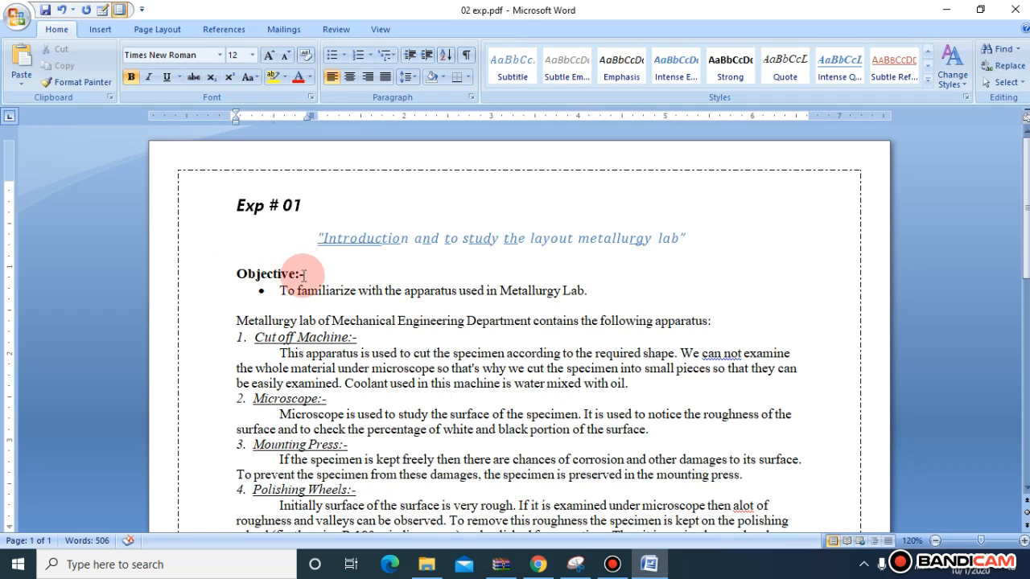
{"action": "left_click", "coordinate": [230, 274]}
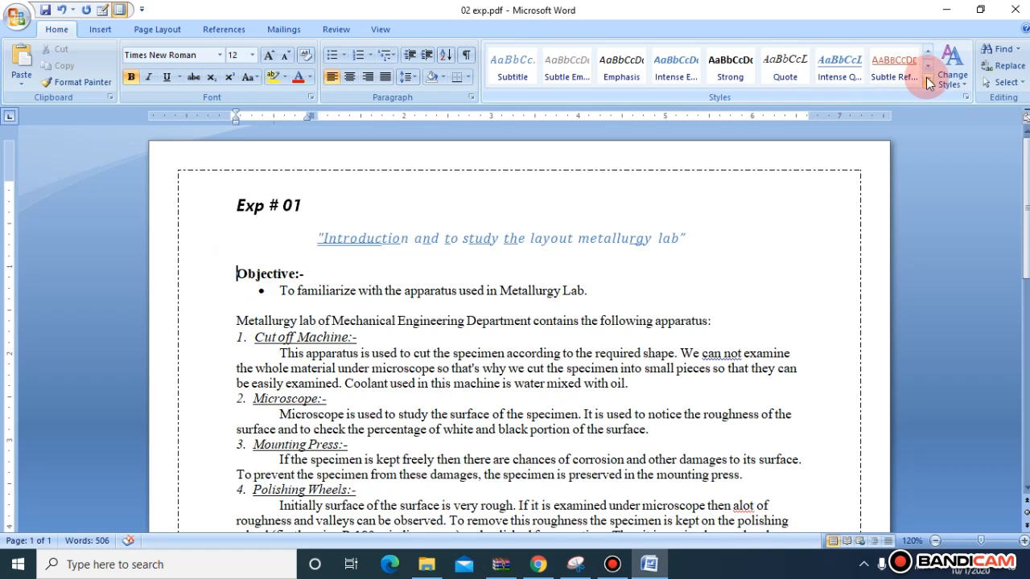
{"action": "left_click_drag", "start_coordinate": [279, 271], "coordinate": [347, 272]}
{"action": "left_click", "coordinate": [238, 273]}
{"action": "left_click_drag", "start_coordinate": [233, 274], "coordinate": [322, 271]}
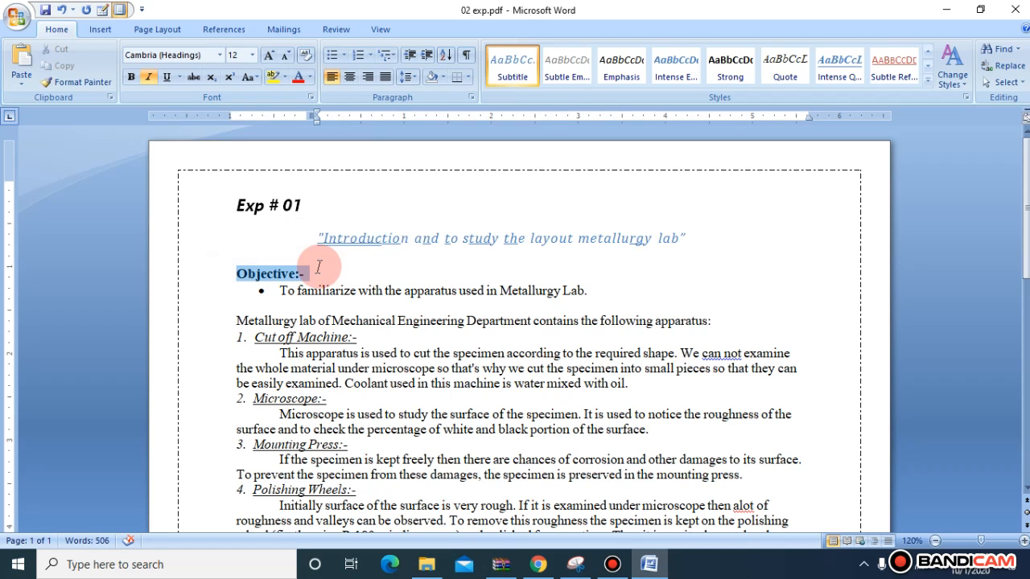
{"action": "left_click", "coordinate": [239, 275]}
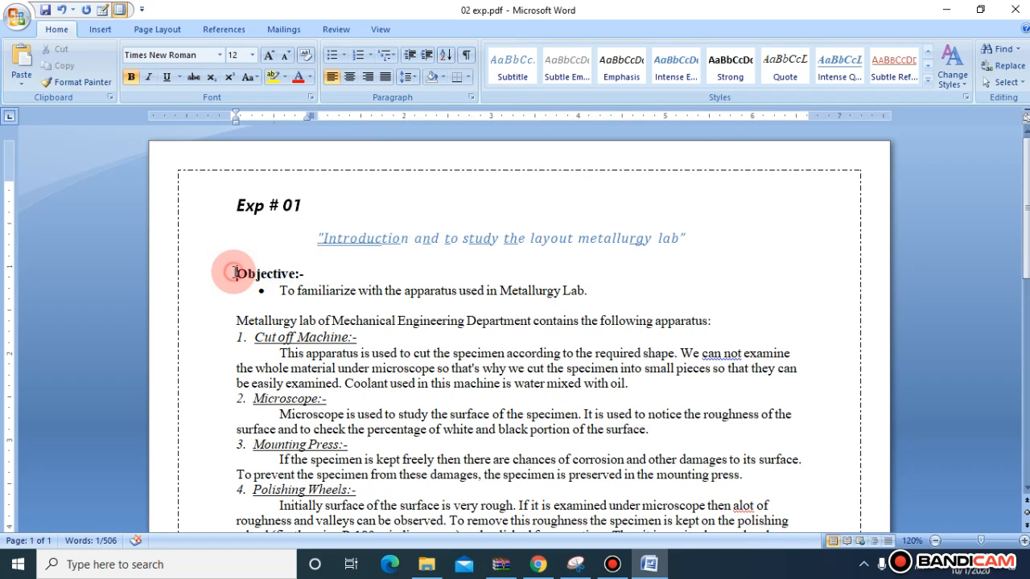
{"action": "left_click", "coordinate": [929, 85]}
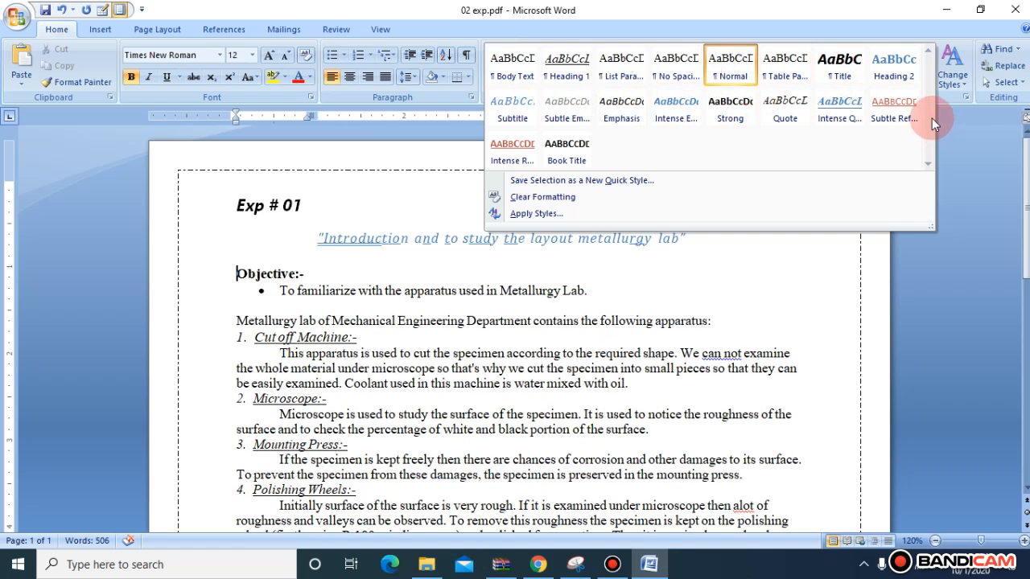
{"action": "left_click", "coordinate": [970, 153]}
{"action": "left_click", "coordinate": [927, 50]}
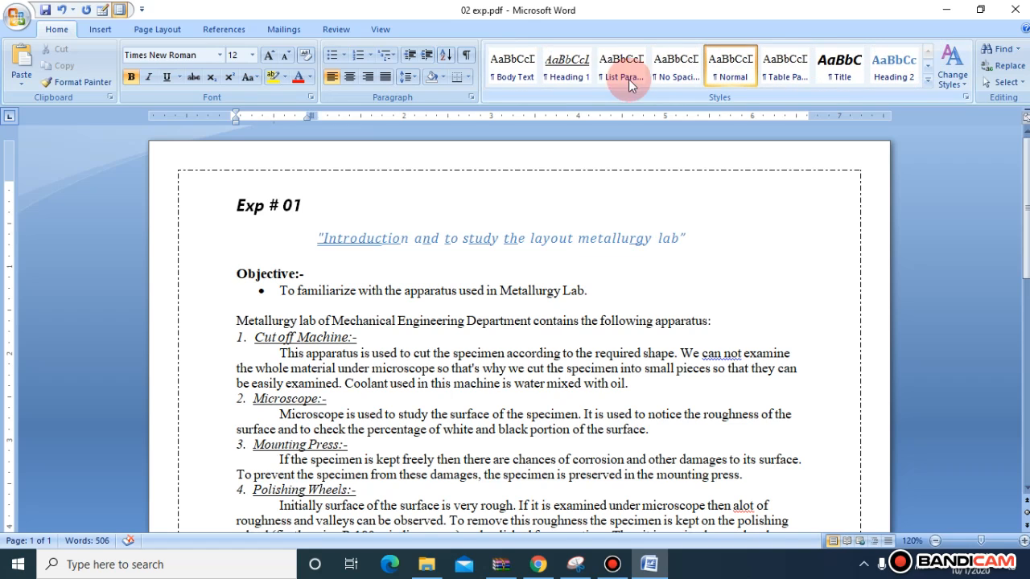
{"action": "left_click", "coordinate": [568, 71]}
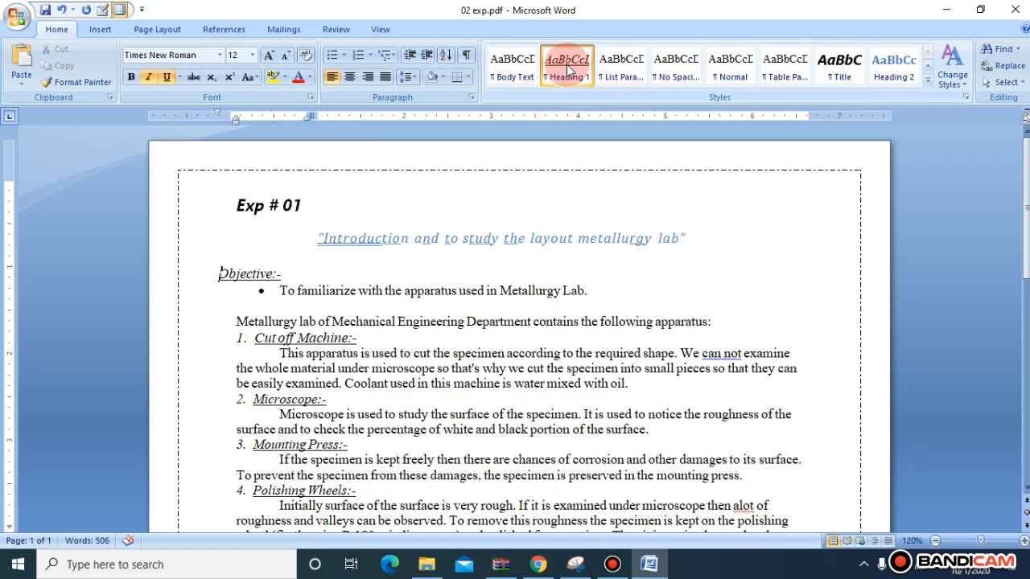
Apply the Heading 2 style to the "To familiarize with the apparatus used in Metallurgy Lab." line, keeping Heading 1 on "Objective:-"
{"action": "left_click", "coordinate": [279, 290]}
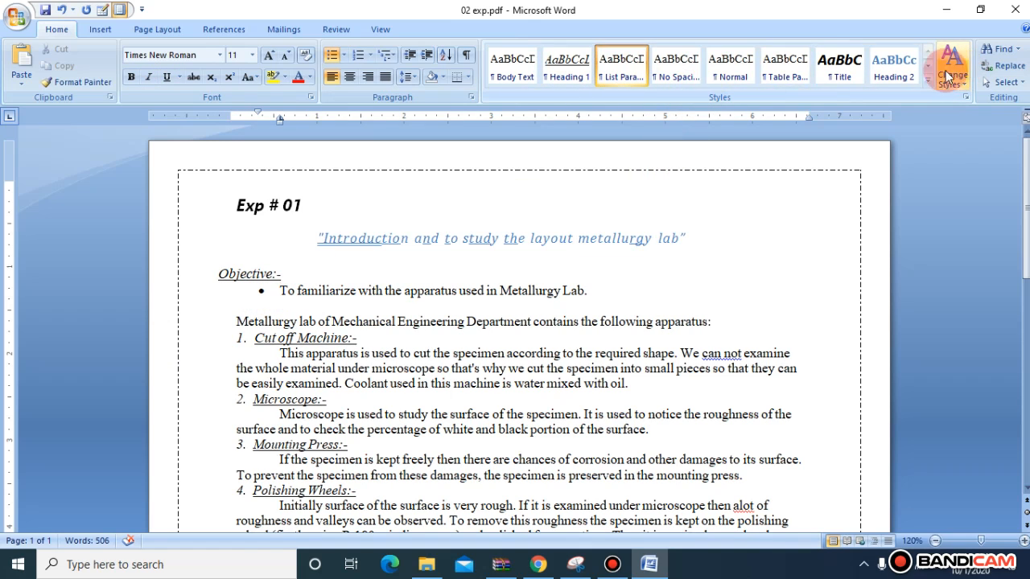
{"action": "left_click", "coordinate": [897, 73]}
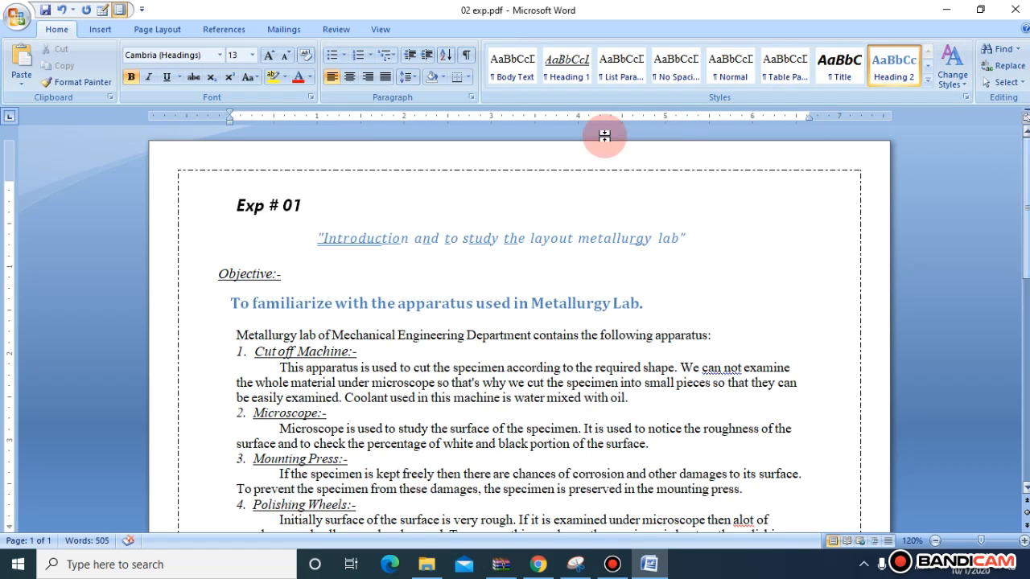
{"action": "left_click_drag", "start_coordinate": [184, 276], "coordinate": [207, 278]}
{"action": "left_click", "coordinate": [213, 274]}
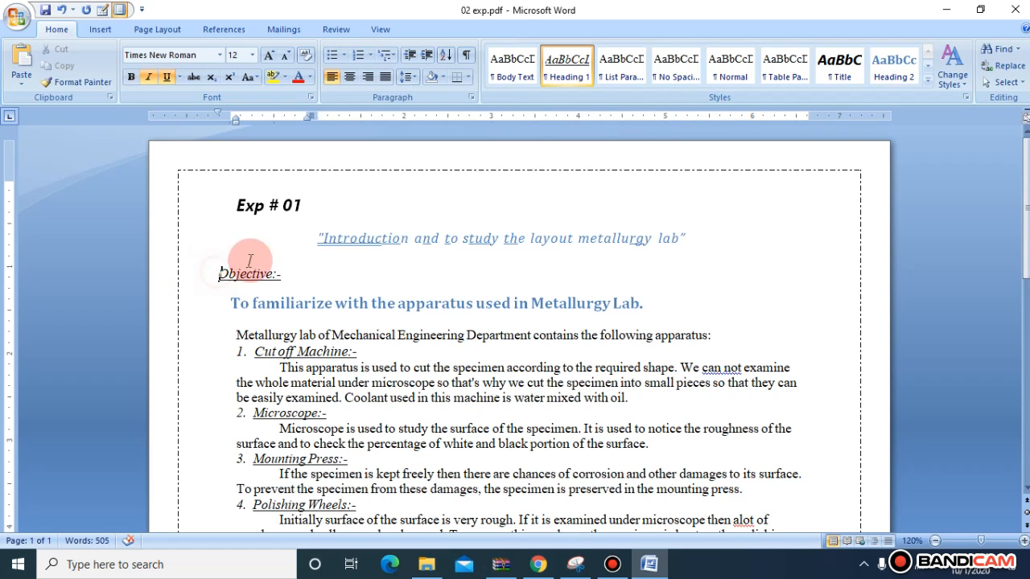
{"action": "left_click", "coordinate": [561, 71]}
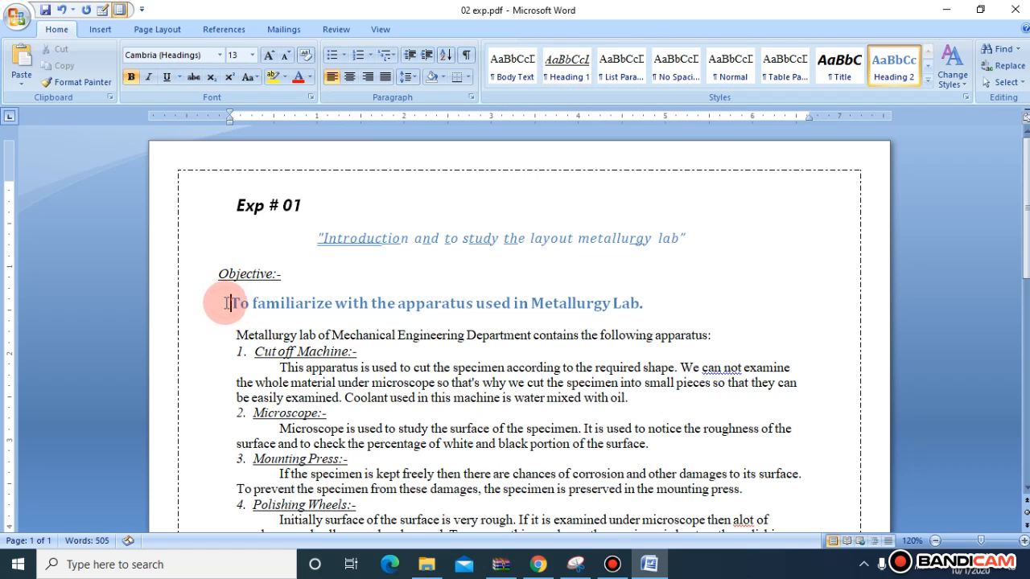
{"action": "left_click_drag", "start_coordinate": [226, 302], "coordinate": [705, 300]}
{"action": "left_click", "coordinate": [768, 302]}
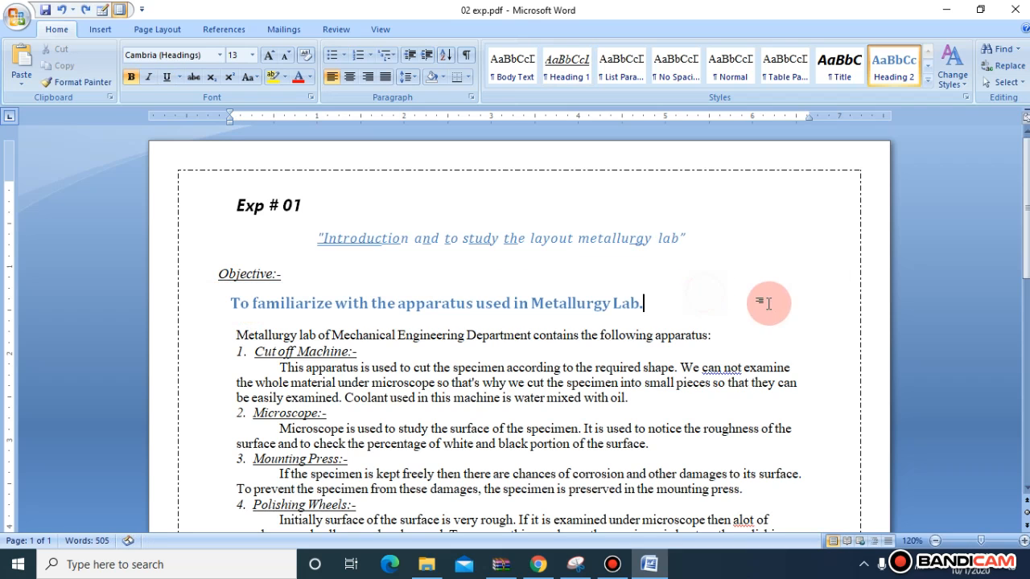
Apply the Heading 2 style to the "Cut off Machine:-" line
{"action": "scroll", "coordinate": [1024, 201], "scroll_direction": "down", "scroll_amount": 1}
{"action": "scroll", "coordinate": [519, 330], "scroll_direction": "down", "scroll_amount": 1}
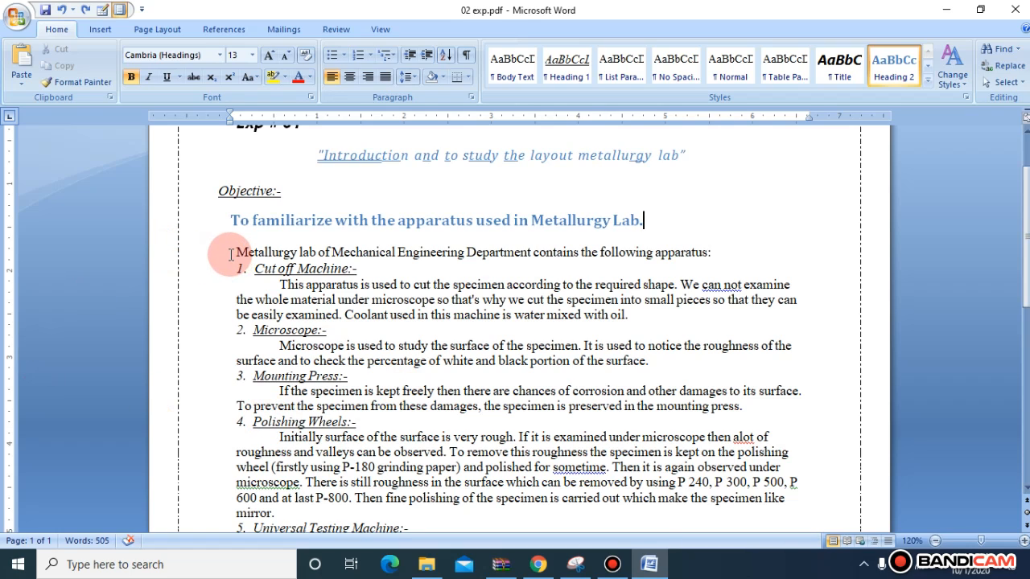
{"action": "left_click_drag", "start_coordinate": [234, 254], "coordinate": [179, 145]}
{"action": "left_click", "coordinate": [233, 188]}
{"action": "left_click", "coordinate": [217, 182]}
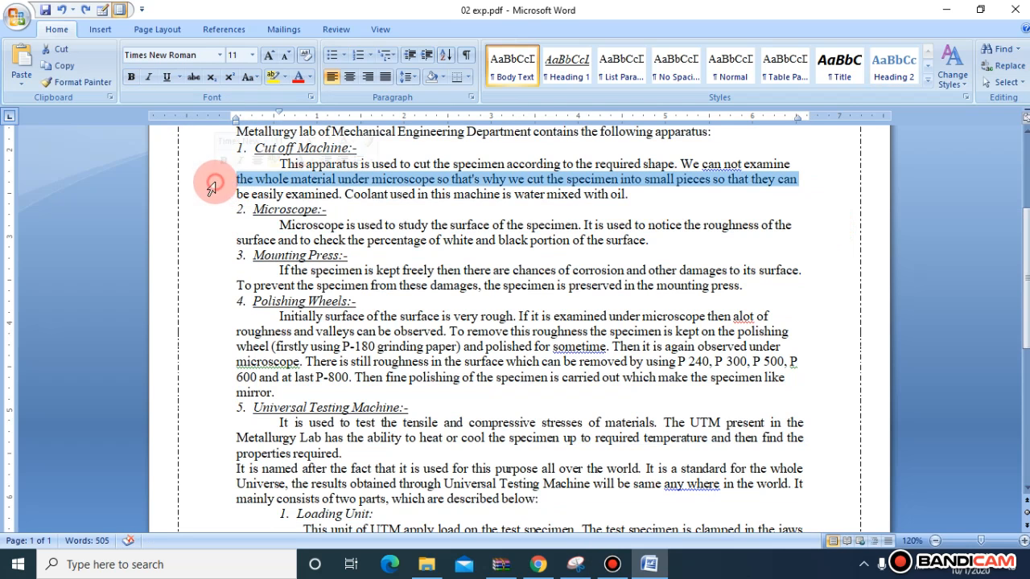
{"action": "scroll", "coordinate": [1020, 229], "scroll_direction": "up", "scroll_amount": 3}
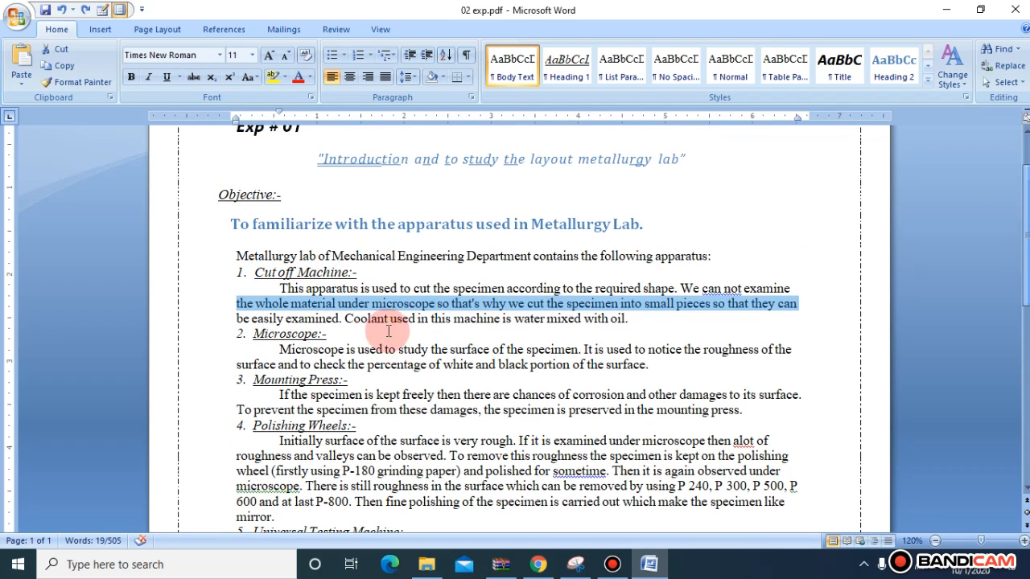
{"action": "left_click", "coordinate": [250, 274]}
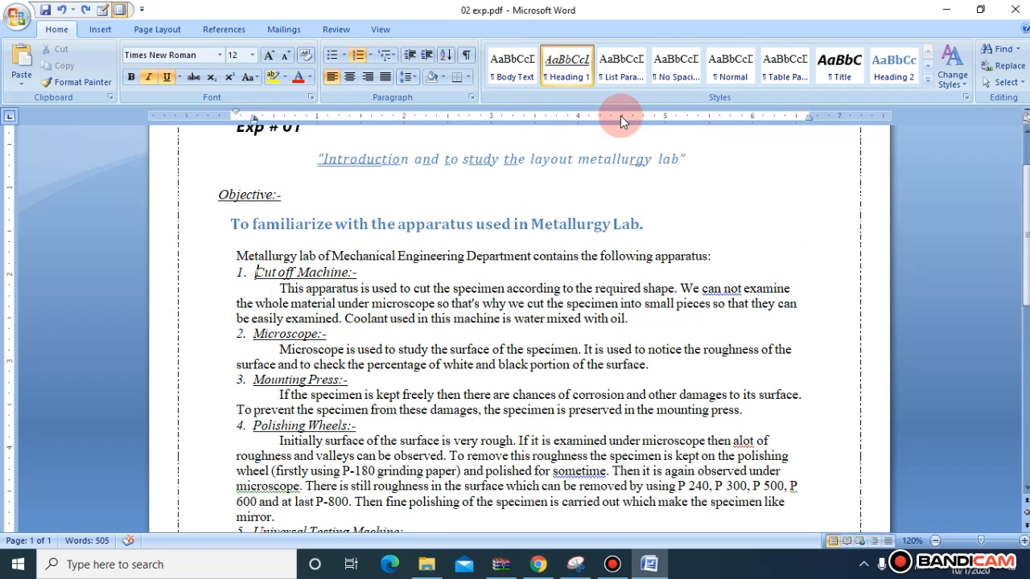
{"action": "left_click", "coordinate": [927, 81]}
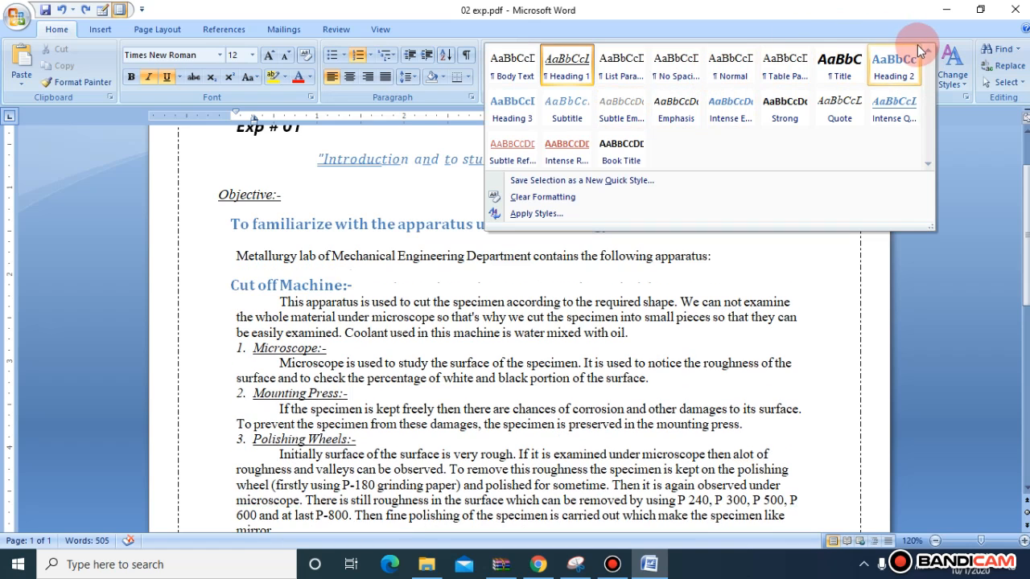
{"action": "left_click", "coordinate": [923, 53]}
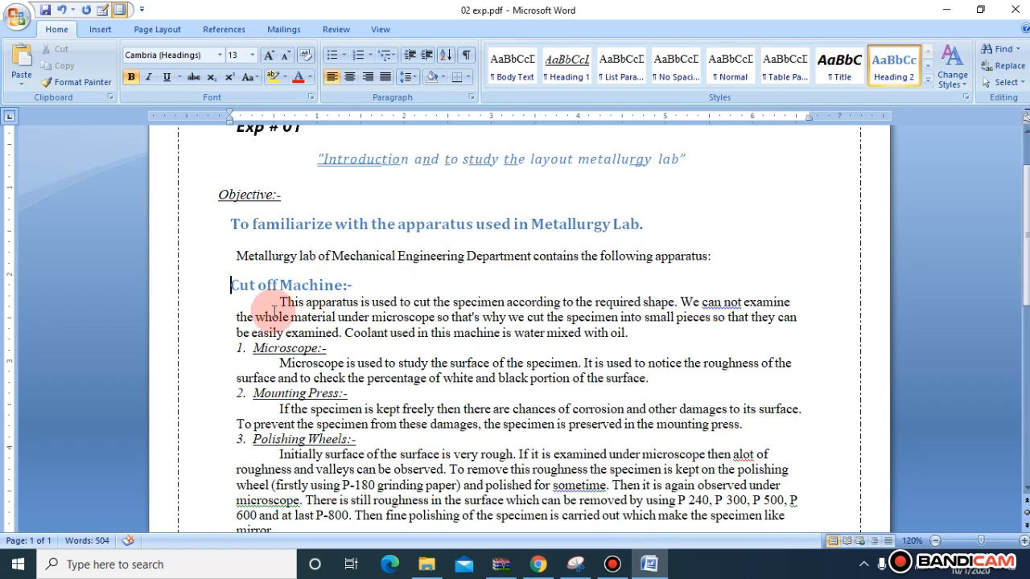
Apply the Heading 2 style to the "Microscope:-" and "Mounting Press:-" lines
{"action": "left_click", "coordinate": [245, 354]}
{"action": "left_click", "coordinate": [885, 68]}
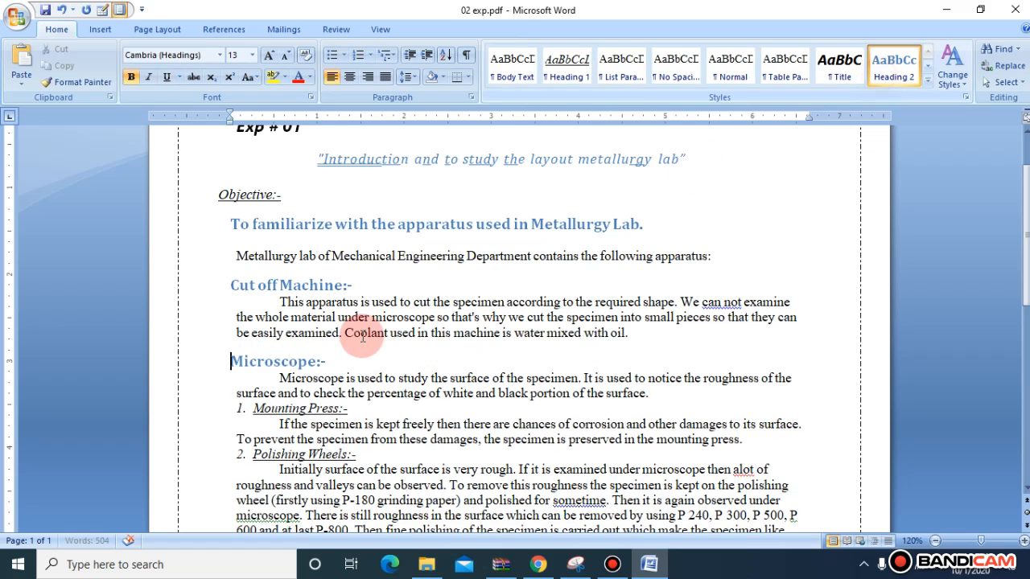
{"action": "left_click", "coordinate": [251, 407]}
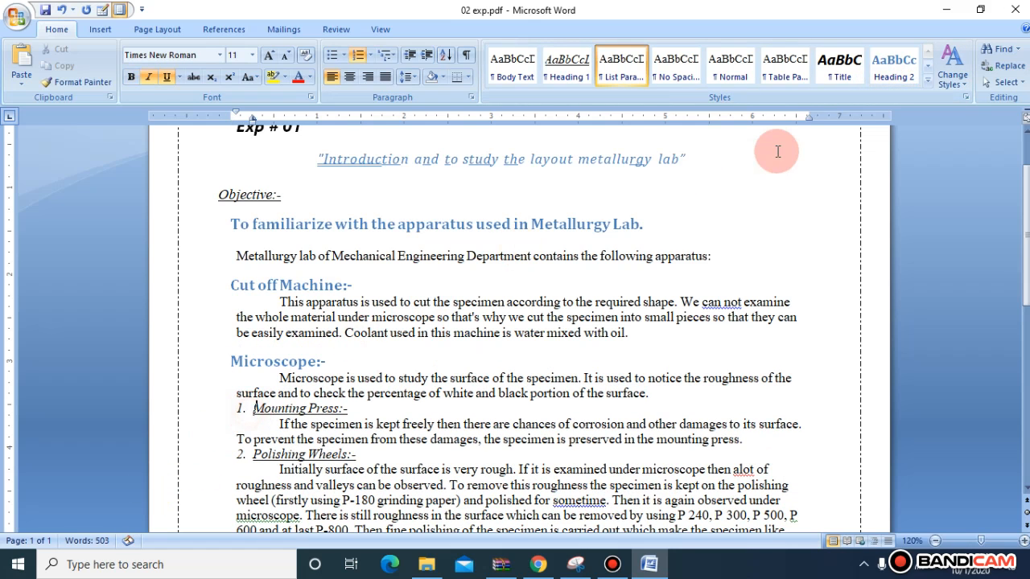
{"action": "left_click", "coordinate": [893, 68]}
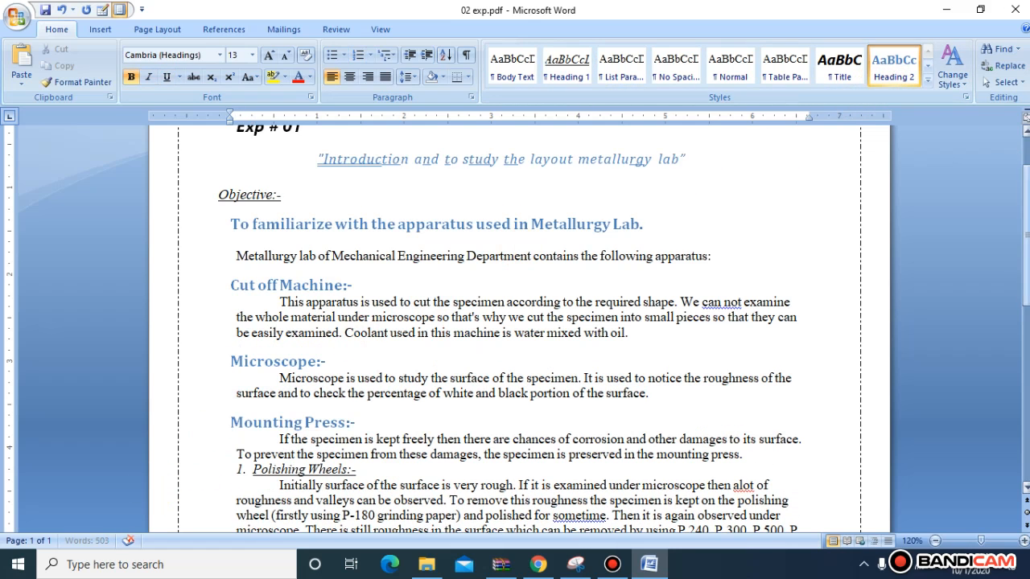
Apply the Heading 2 style to the "Polishing Wheels:-" and "Universal Testing Machine:-" lines
{"action": "scroll", "coordinate": [906, 245], "scroll_direction": "down", "scroll_amount": 4}
{"action": "left_click", "coordinate": [235, 302]}
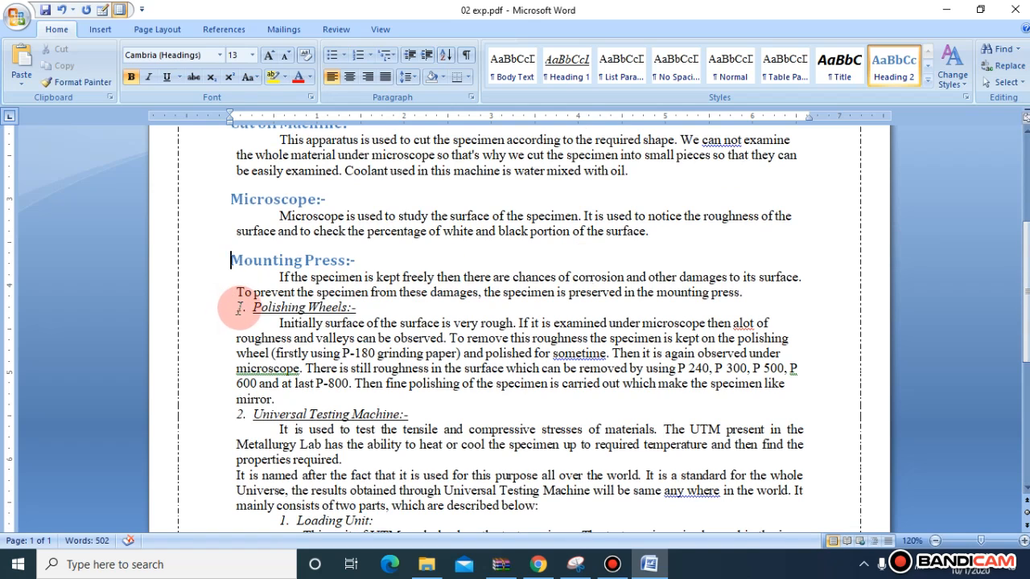
{"action": "left_click", "coordinate": [893, 66]}
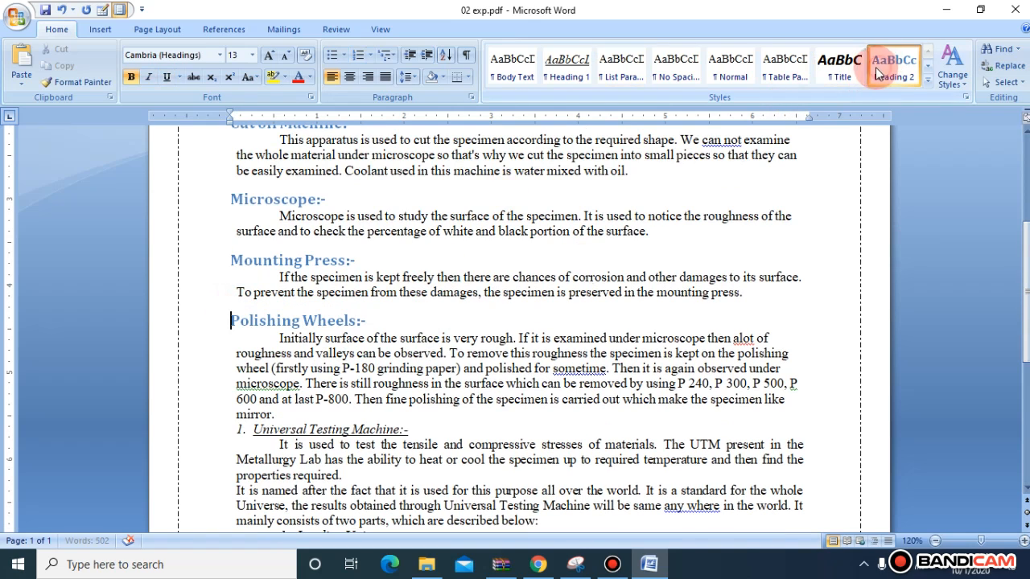
{"action": "left_click", "coordinate": [252, 429]}
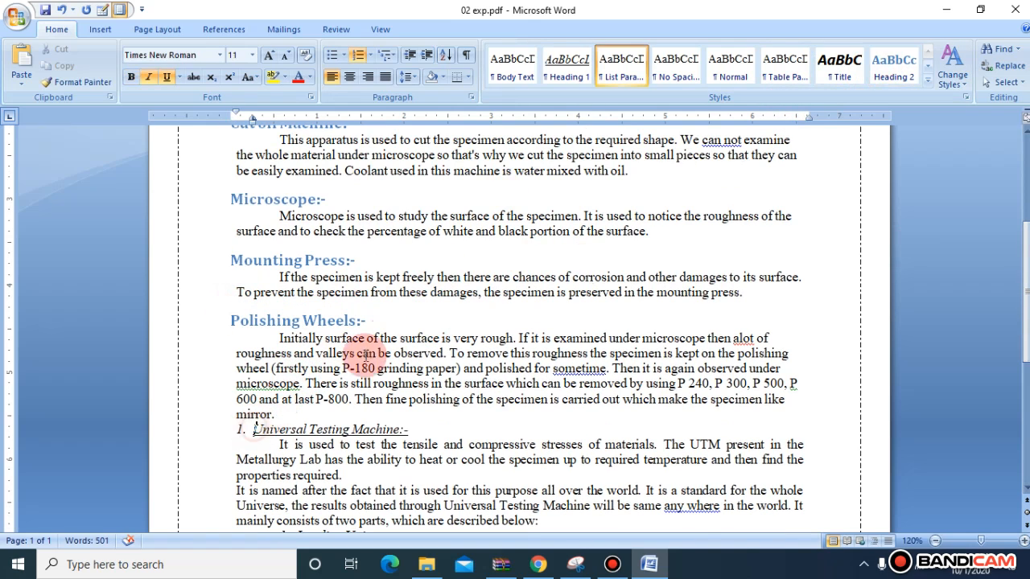
{"action": "left_click", "coordinate": [891, 68]}
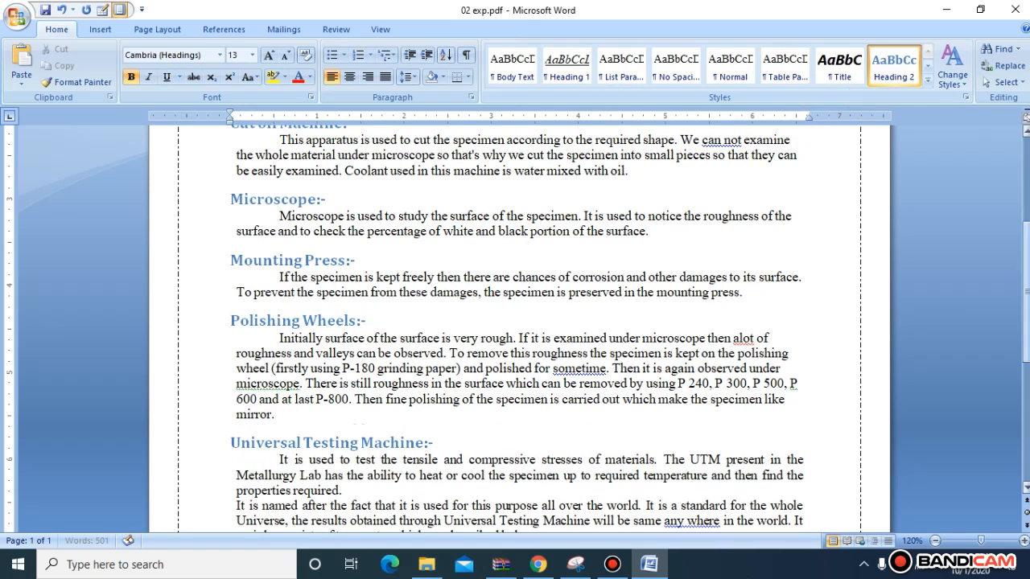
Apply the Heading 2 style to the "Loading Unit:" and "Control Unit" lines under the Universal Testing Machine section
{"action": "scroll", "coordinate": [1026, 263], "scroll_direction": "down", "scroll_amount": 5}
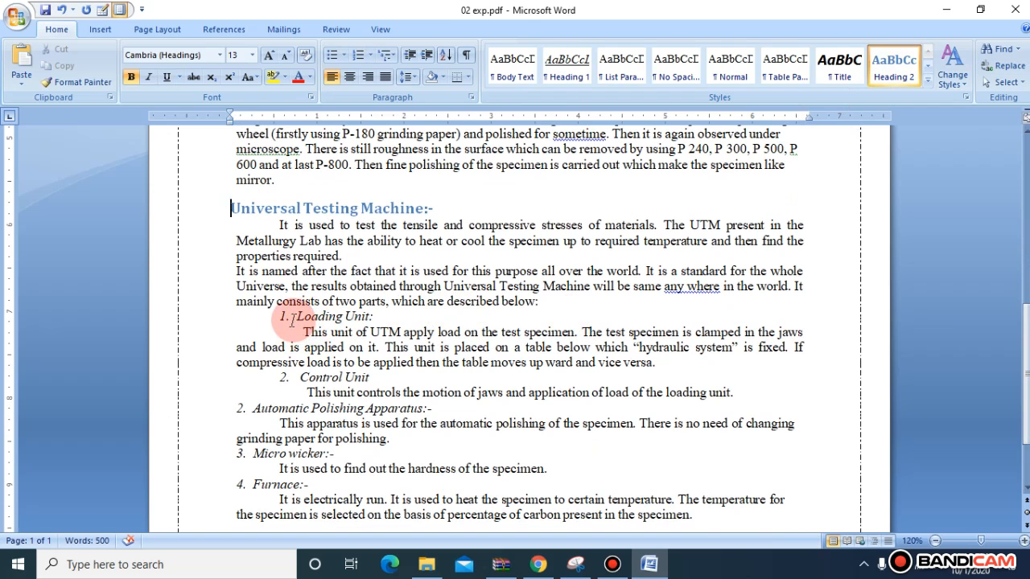
{"action": "left_click", "coordinate": [278, 317]}
{"action": "left_click", "coordinate": [893, 67]}
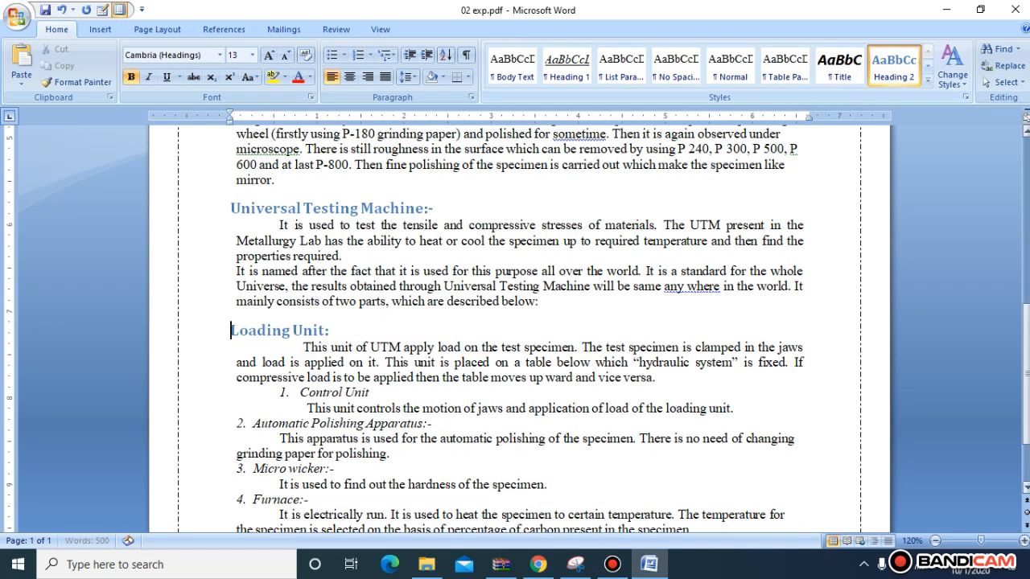
{"action": "scroll", "coordinate": [514, 322], "scroll_direction": "down", "scroll_amount": 2}
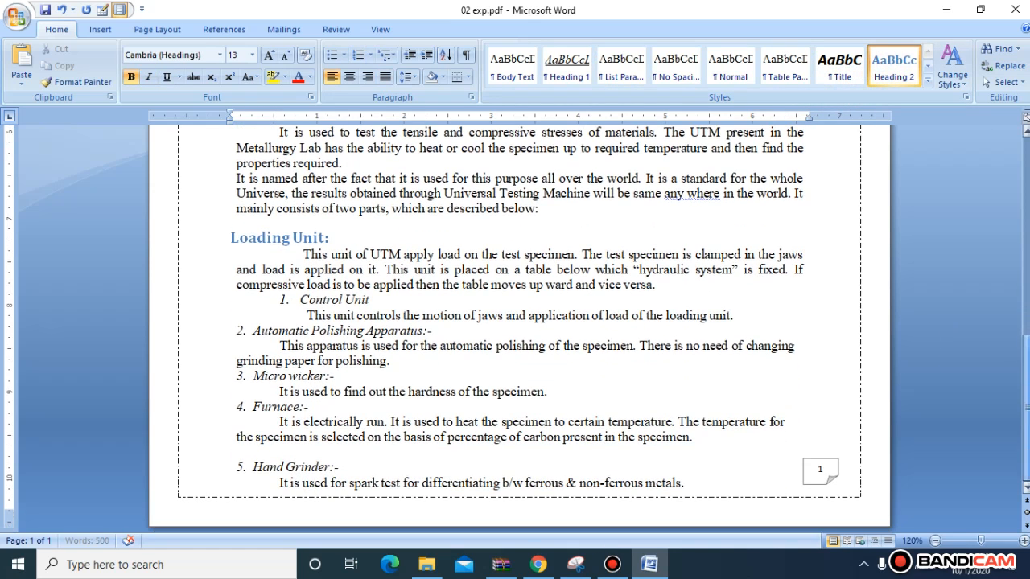
{"action": "left_click", "coordinate": [298, 299]}
{"action": "left_click", "coordinate": [889, 66]}
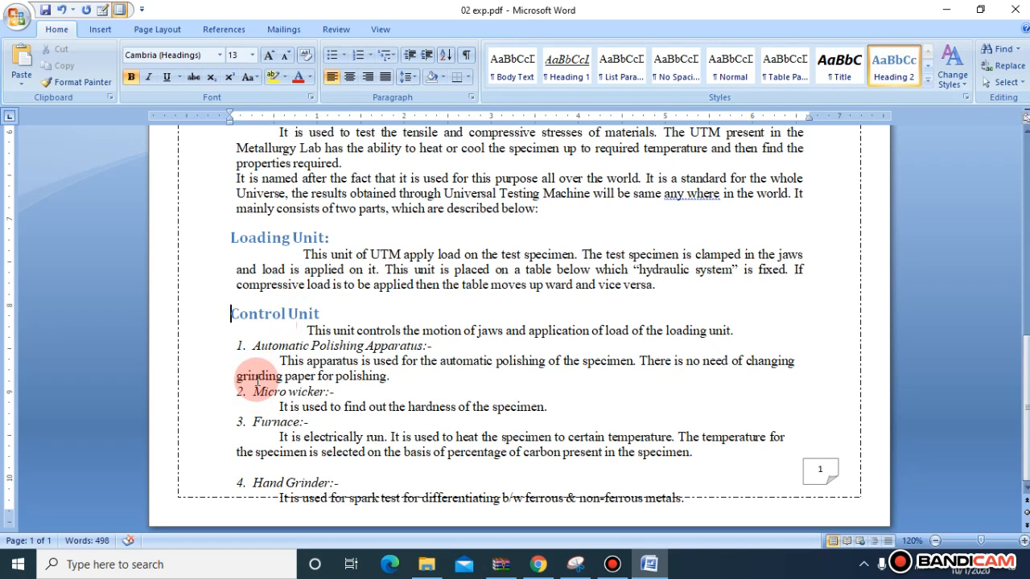
Apply the Heading 2 style to the "Automatic Polishing Apparatus:-" and "Micro wicker:-" lines
{"action": "left_click", "coordinate": [252, 346]}
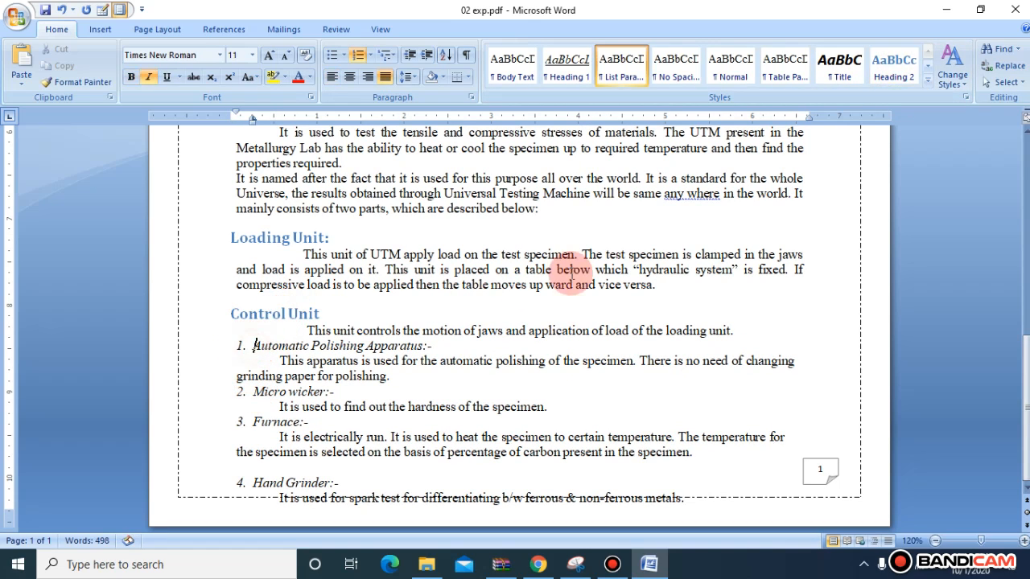
{"action": "left_click", "coordinate": [899, 71]}
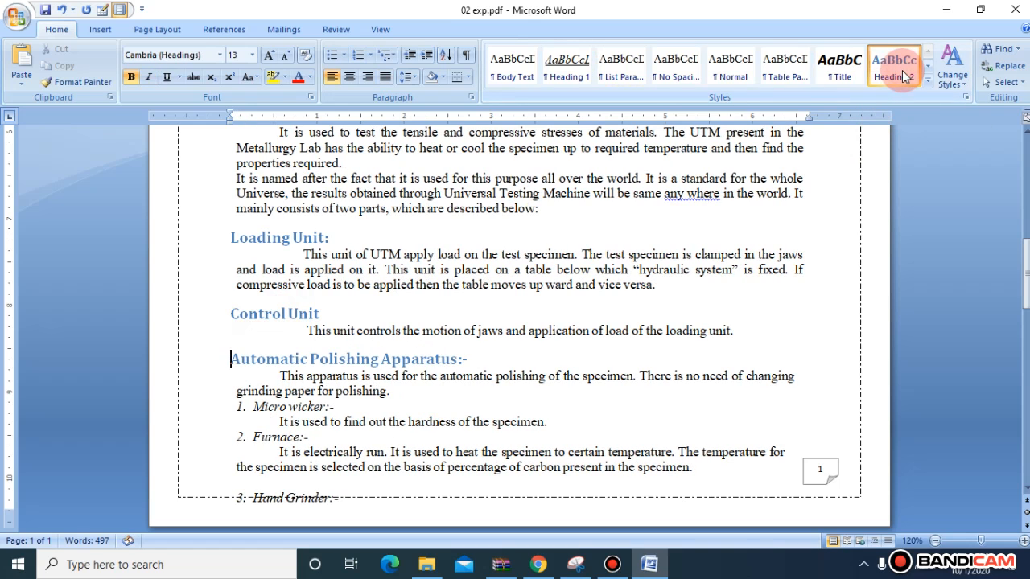
{"action": "left_click_drag", "start_coordinate": [1026, 270], "coordinate": [1026, 280]}
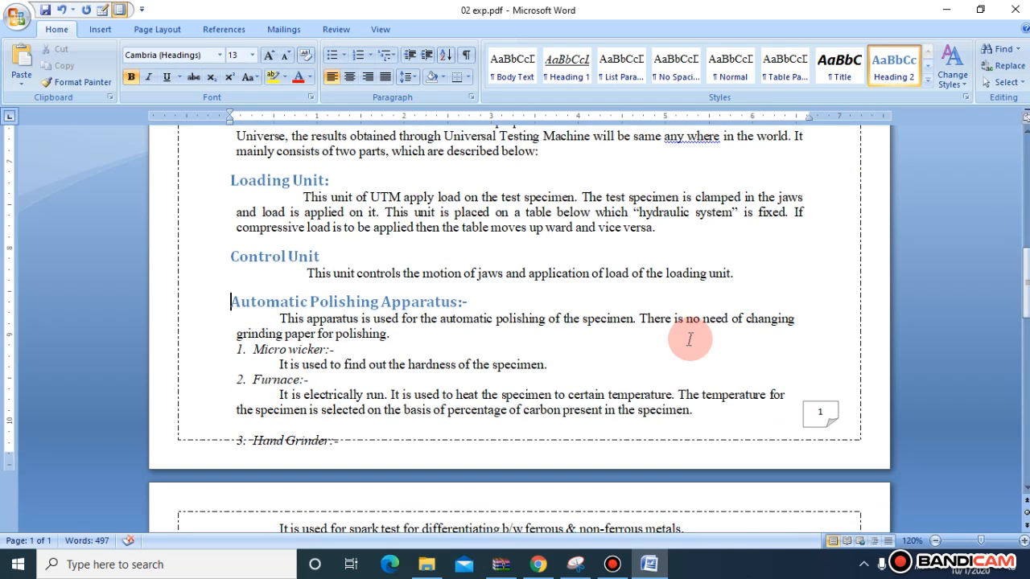
{"action": "left_click", "coordinate": [245, 351]}
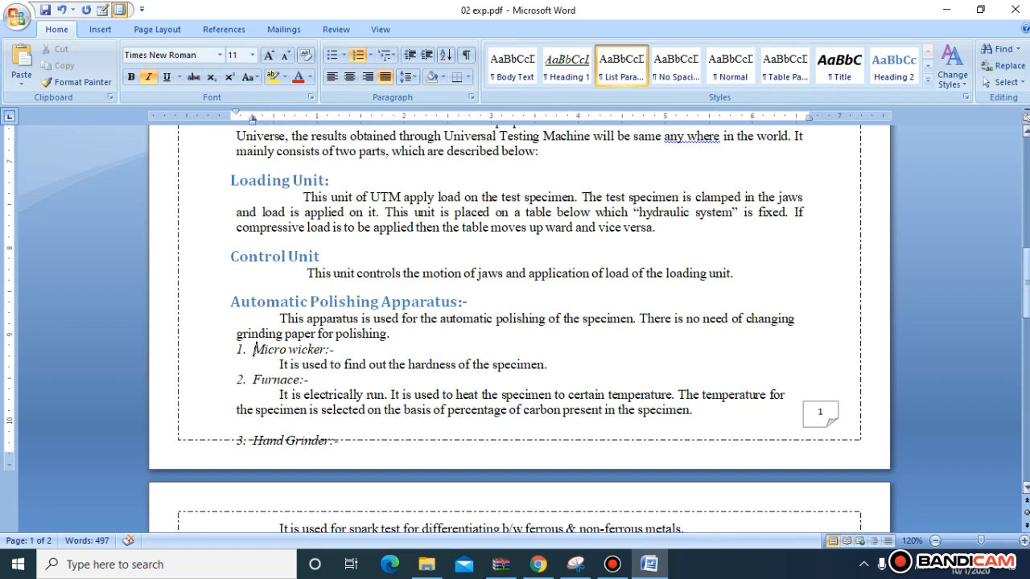
{"action": "left_click_drag", "start_coordinate": [1026, 265], "coordinate": [1025, 271]}
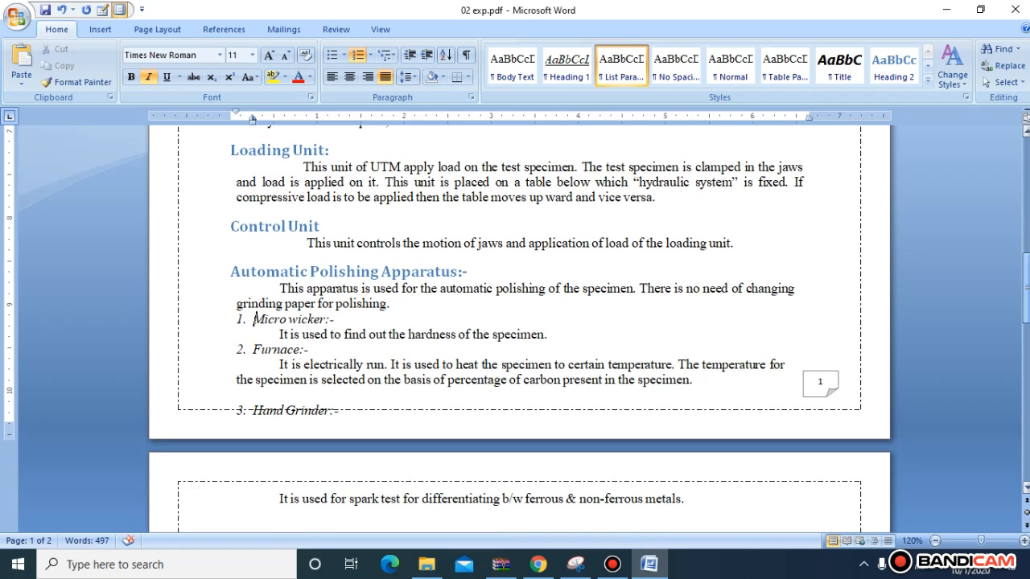
{"action": "left_click", "coordinate": [892, 68]}
Apply the Heading 2 style to the "Furnace:-" and "Hand Grinder:-" lines at the end of the report
{"action": "left_click", "coordinate": [251, 364]}
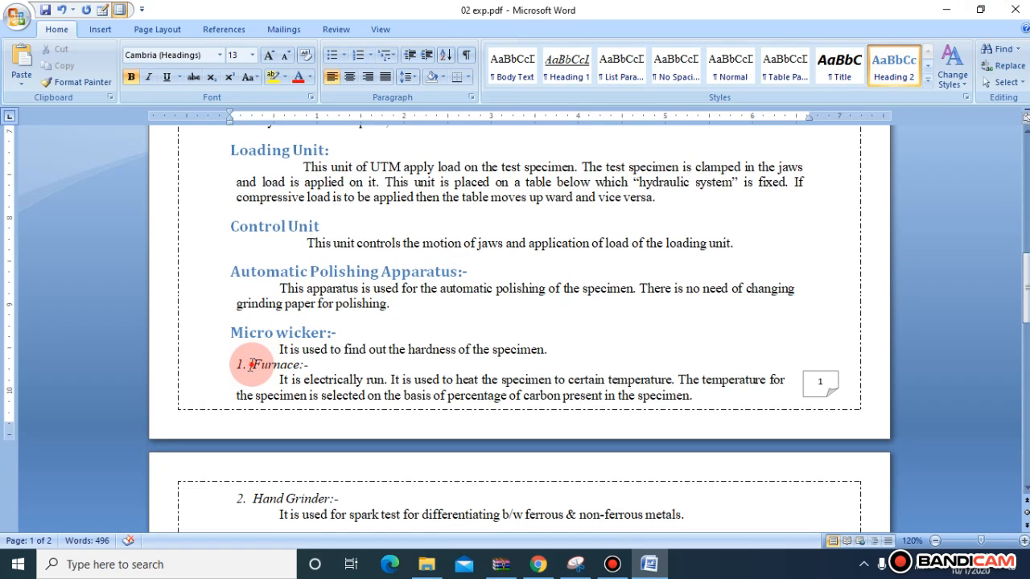
{"action": "left_click", "coordinate": [892, 69]}
{"action": "mouse_move", "coordinate": [1026, 273]}
{"action": "left_mouse_down"}
{"action": "mouse_move", "coordinate": [1026, 290]}
{"action": "mouse_move", "coordinate": [1027, 278]}
{"action": "left_mouse_up"}
{"action": "left_click", "coordinate": [253, 337]}
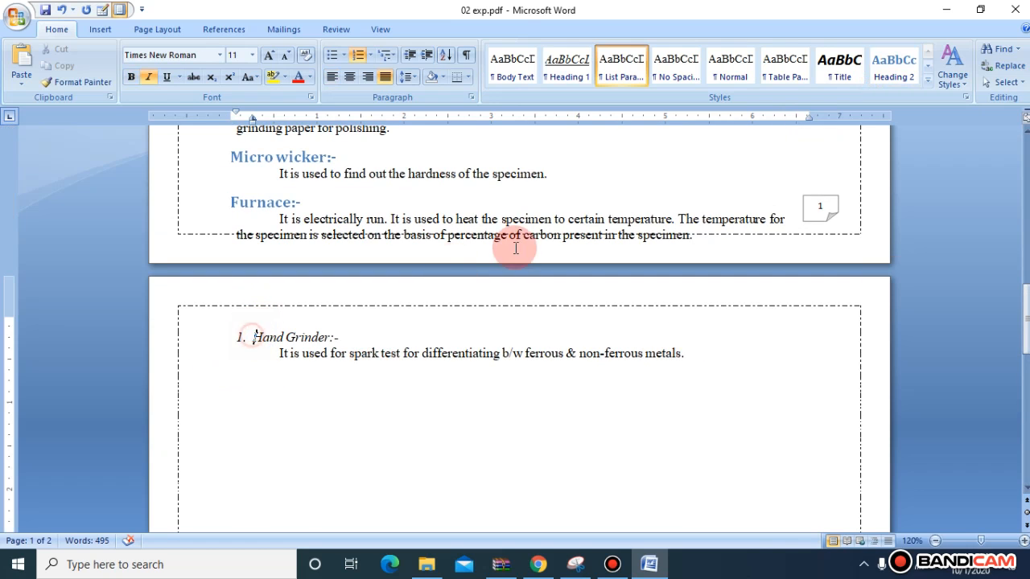
{"action": "left_click", "coordinate": [894, 69]}
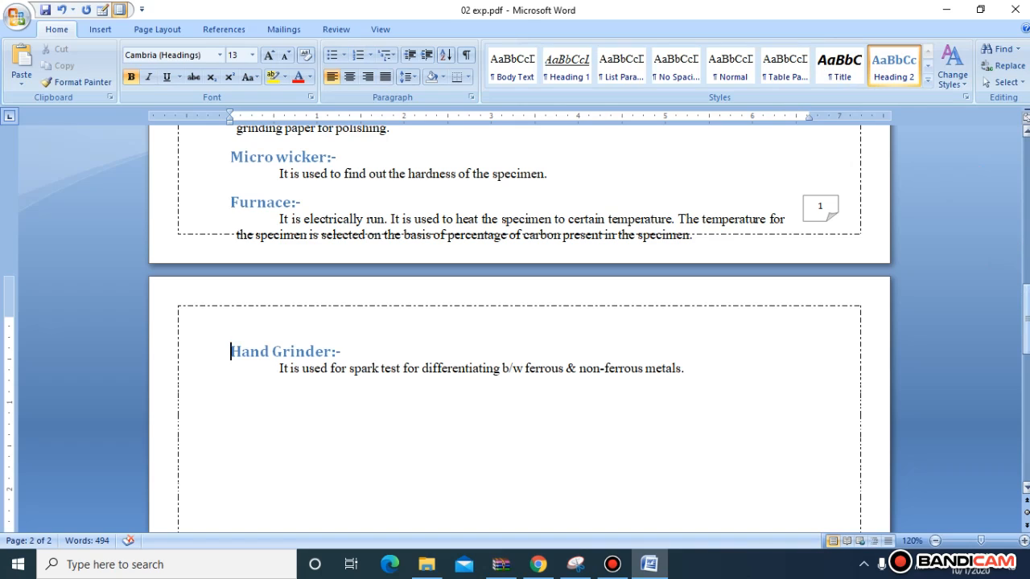
Try the Title style on the "Objective:-" line near the start of the document and undo it
{"action": "left_click_drag", "start_coordinate": [1026, 306], "coordinate": [1026, 136]}
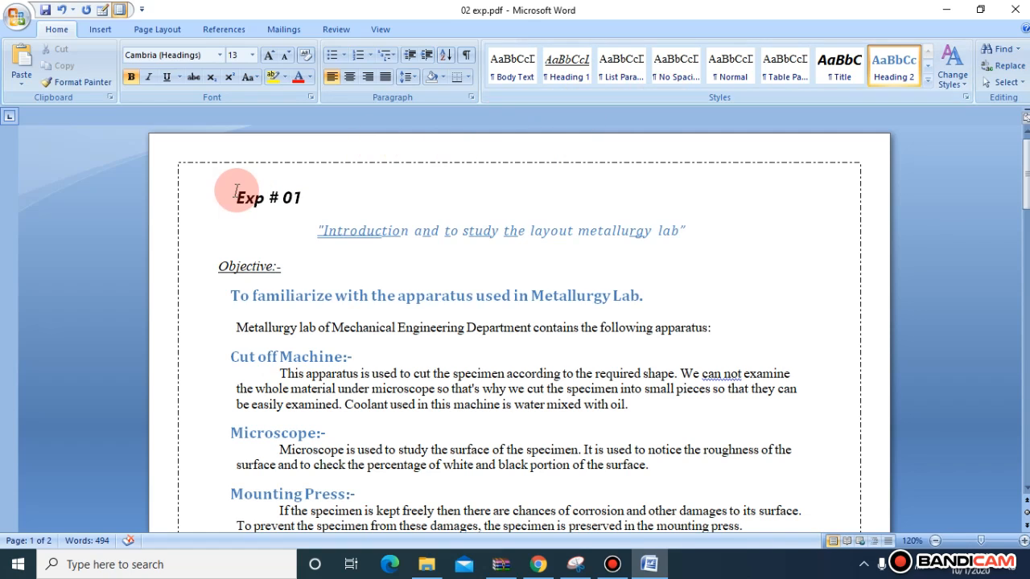
{"action": "left_click", "coordinate": [315, 231]}
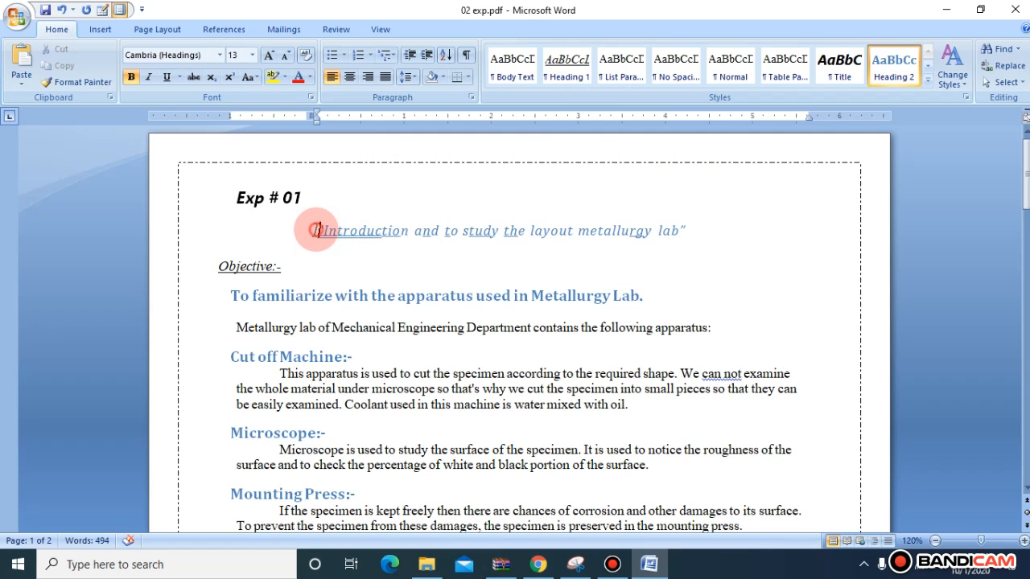
{"action": "left_click", "coordinate": [795, 61]}
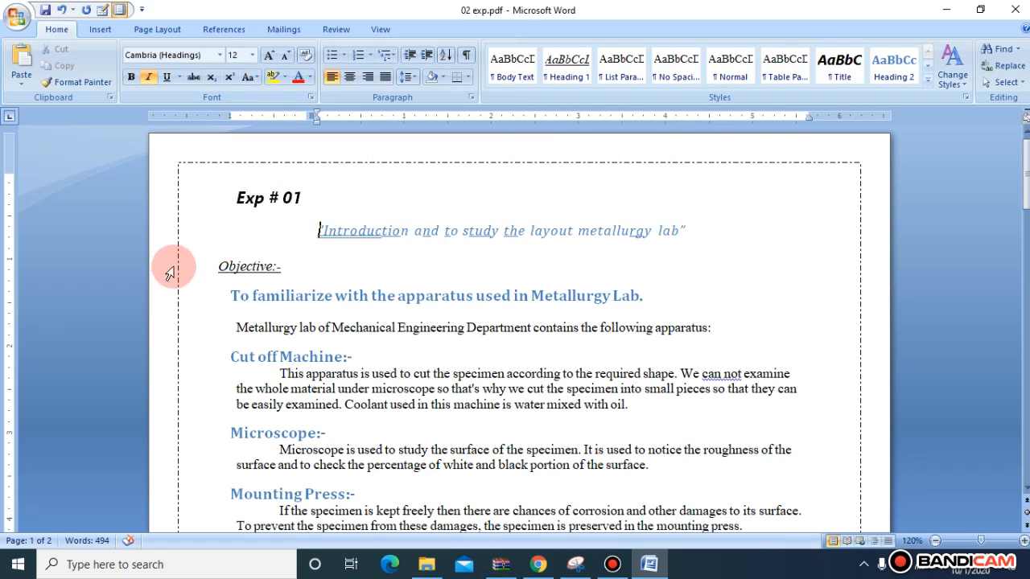
{"action": "left_click", "coordinate": [219, 266]}
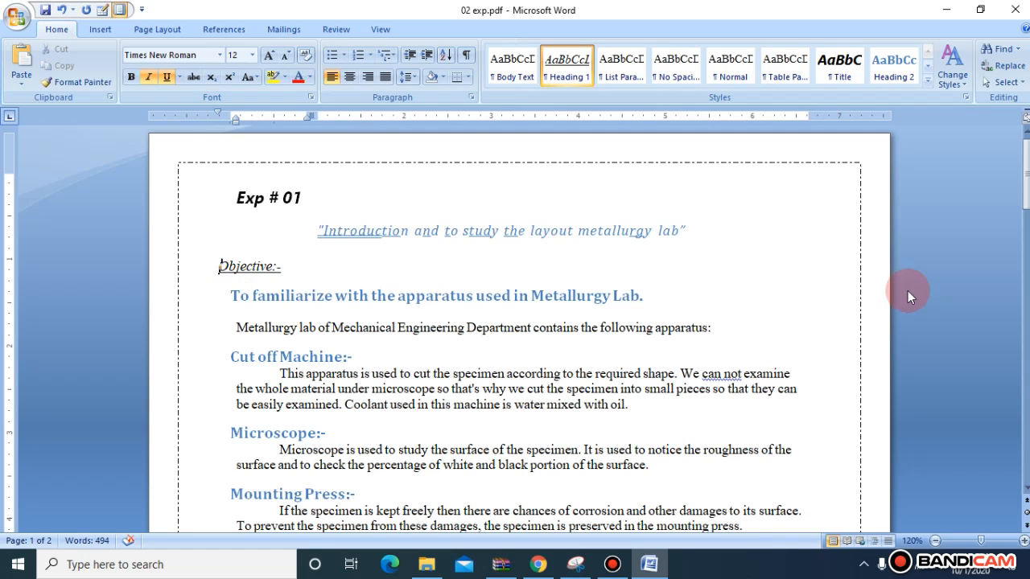
{"action": "left_click_drag", "start_coordinate": [1025, 185], "coordinate": [1023, 177]}
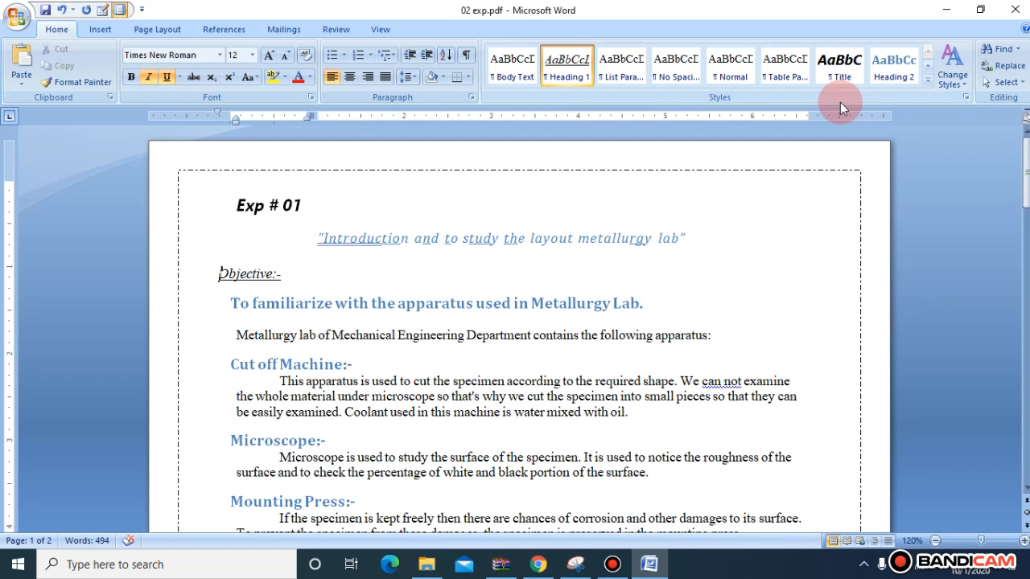
{"action": "left_click", "coordinate": [846, 79]}
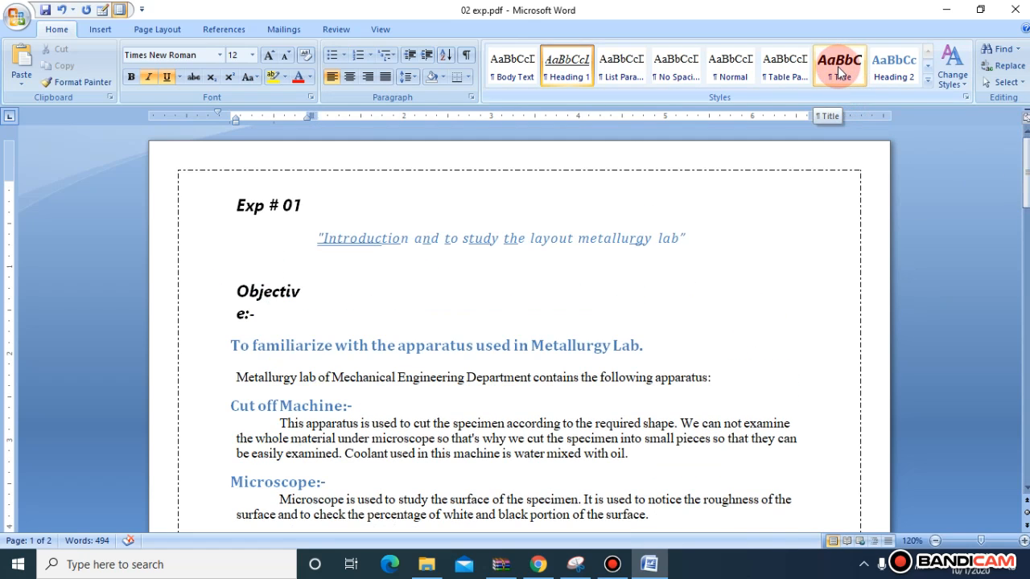
{"action": "key", "text": "ctrl+z"}
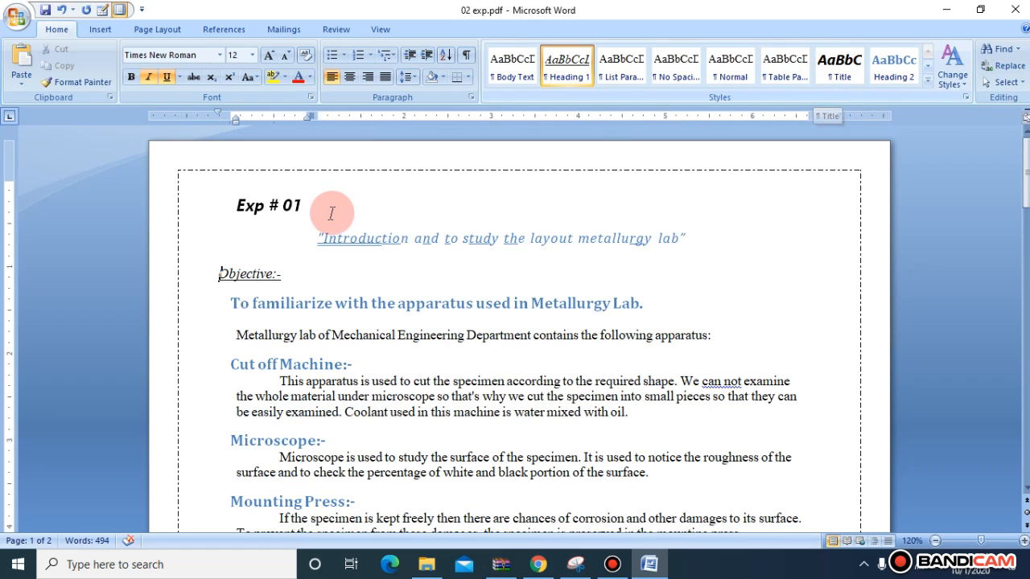
Modify the Title style used by the "Exp # 01" line, setting its font to Algerian at 16 pt
{"action": "left_click", "coordinate": [238, 206]}
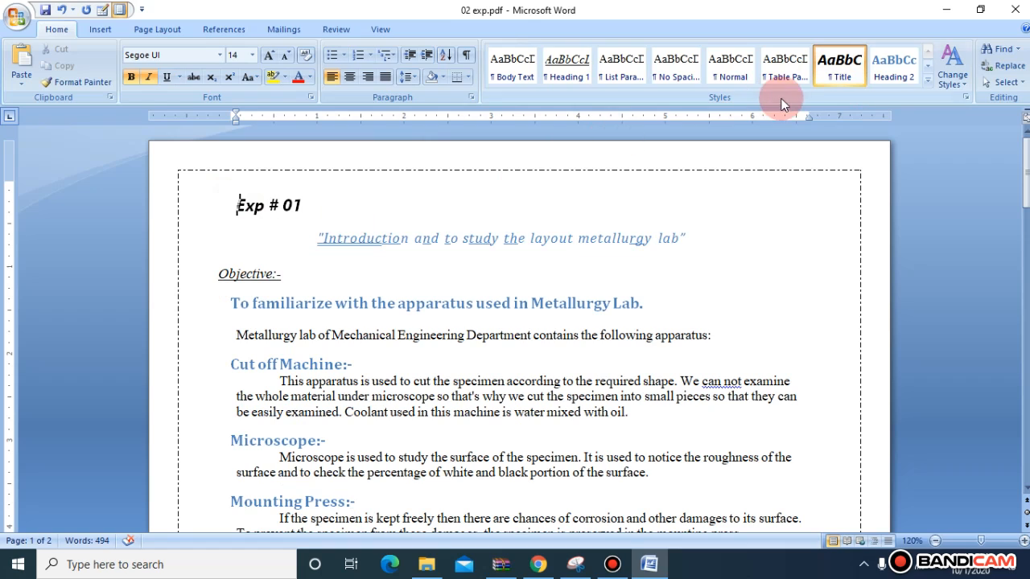
{"action": "right_click", "coordinate": [844, 71]}
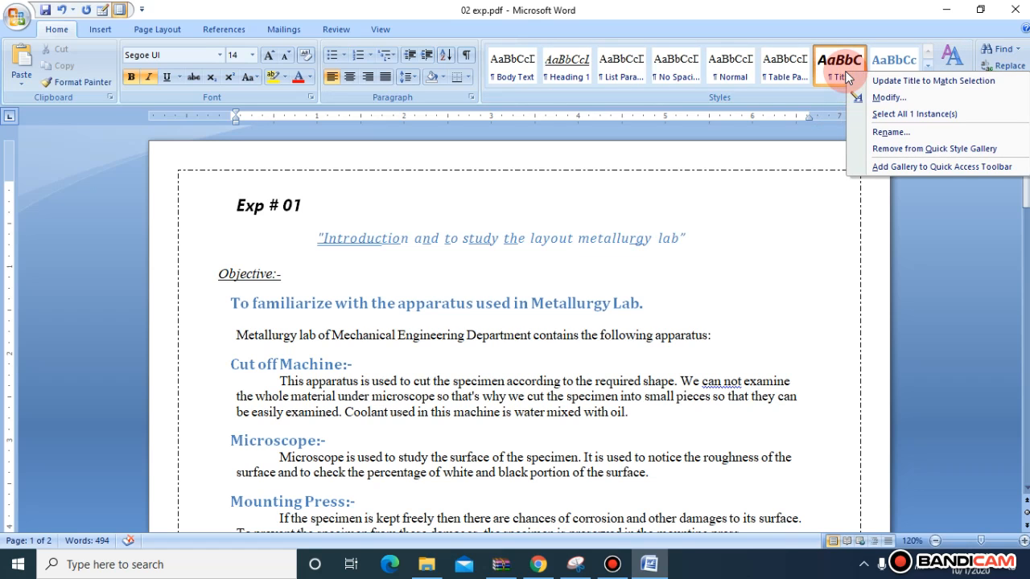
{"action": "left_click", "coordinate": [876, 96]}
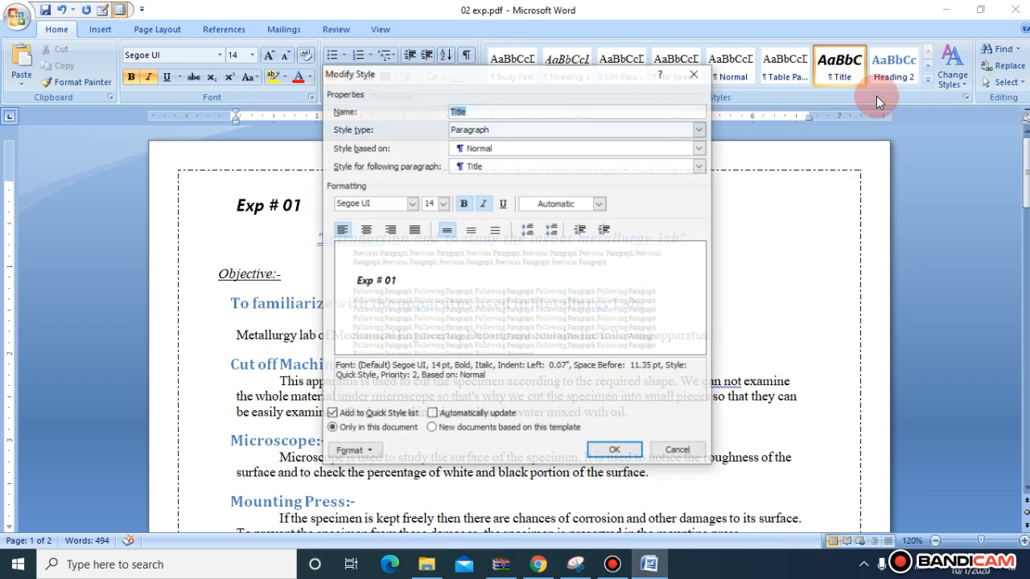
{"action": "left_click", "coordinate": [411, 203]}
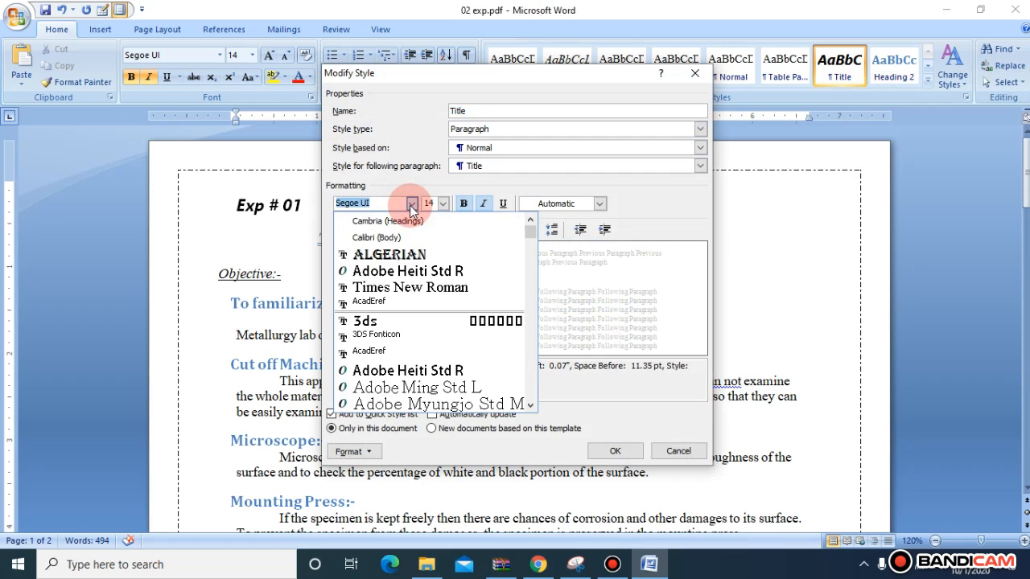
{"action": "left_click", "coordinate": [424, 255]}
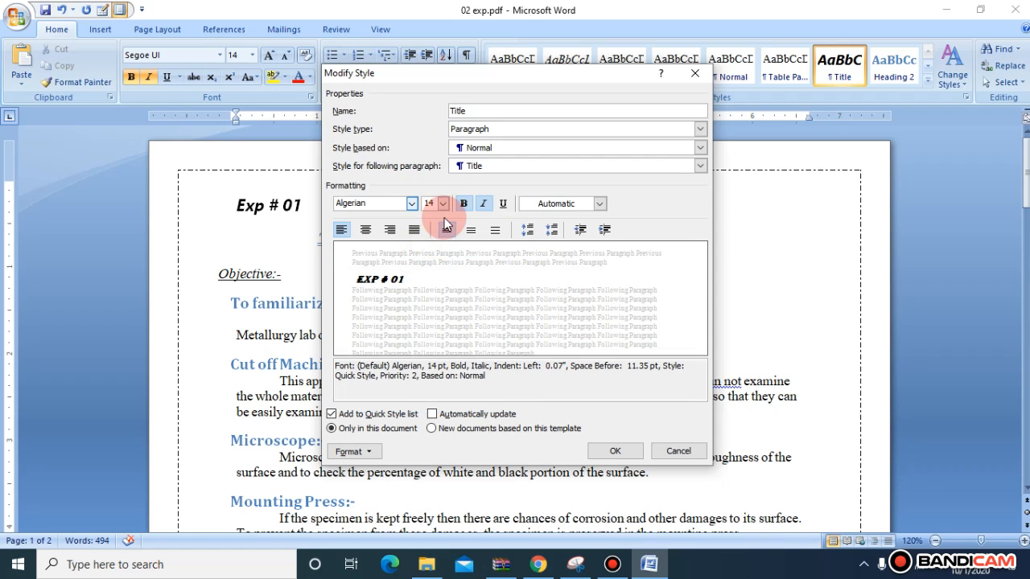
{"action": "left_click", "coordinate": [443, 206]}
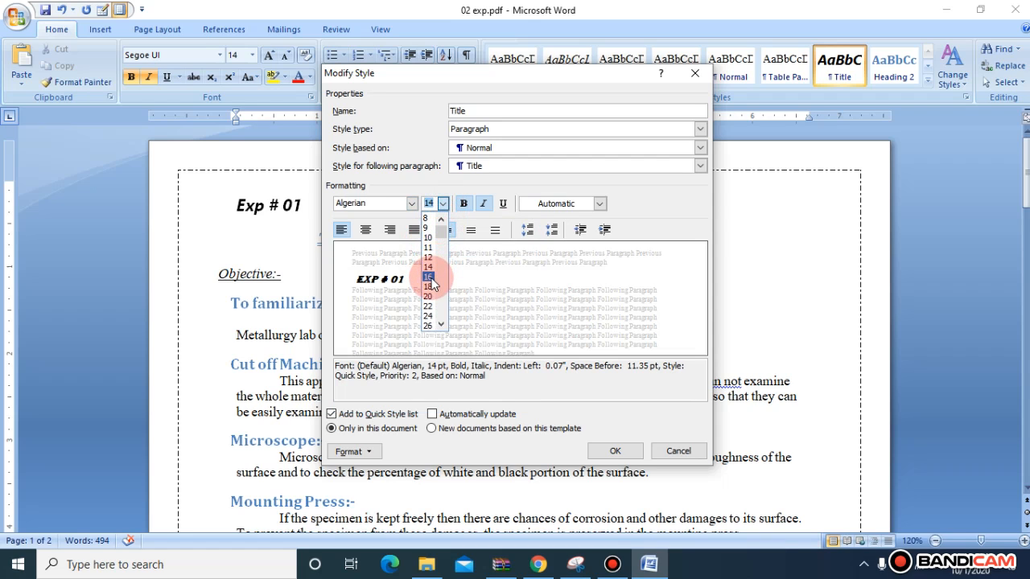
{"action": "left_click", "coordinate": [431, 277]}
Remove italics from the Title style, leaving it bold and without underline
{"action": "left_click", "coordinate": [464, 204]}
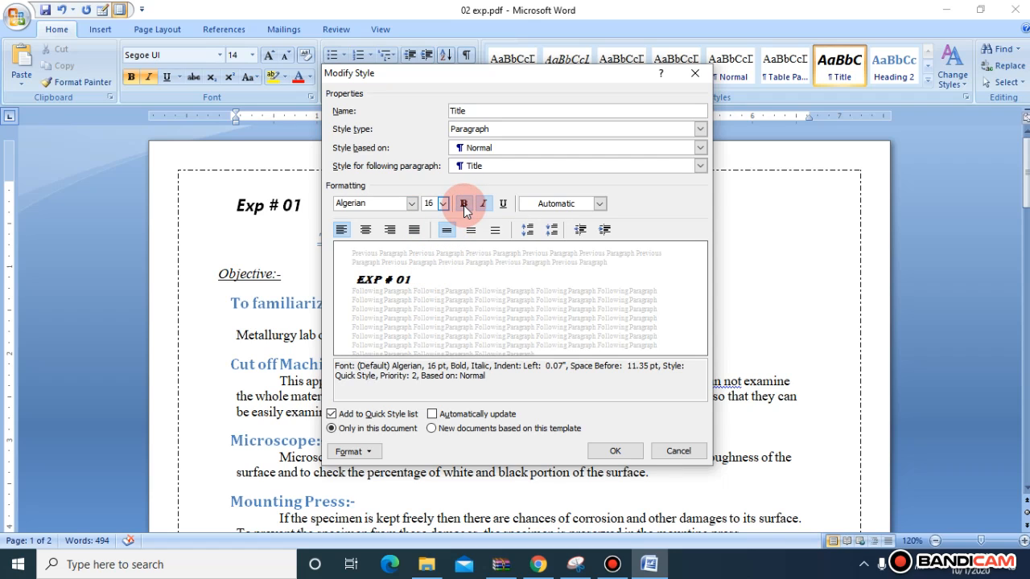
{"action": "left_click", "coordinate": [463, 205]}
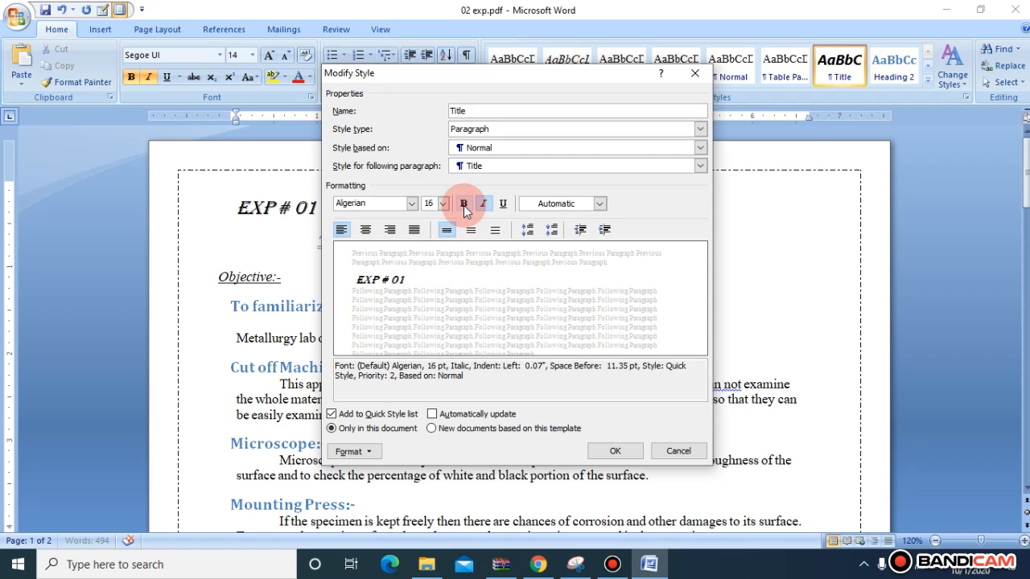
{"action": "left_click", "coordinate": [464, 206]}
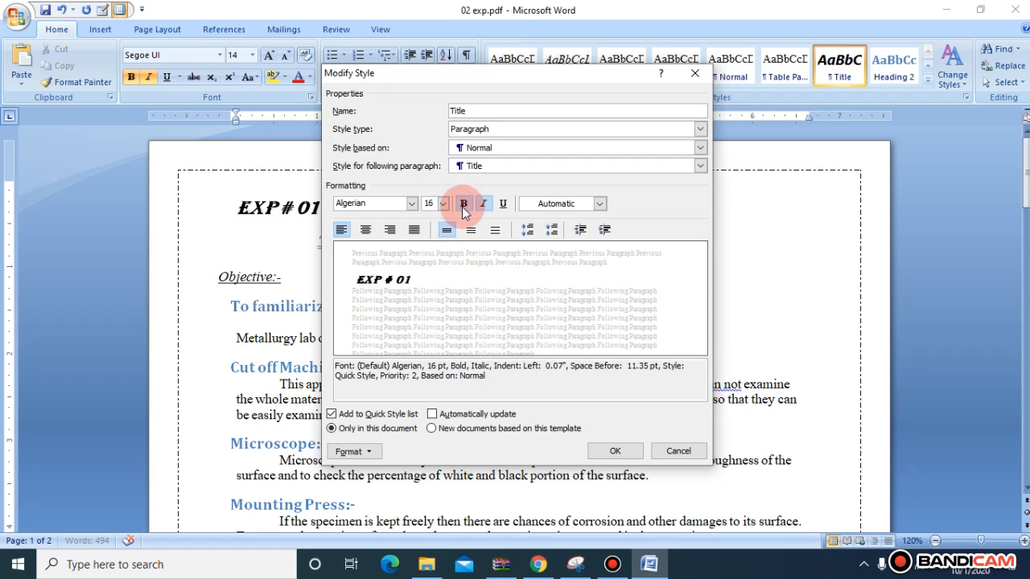
{"action": "left_click", "coordinate": [483, 204]}
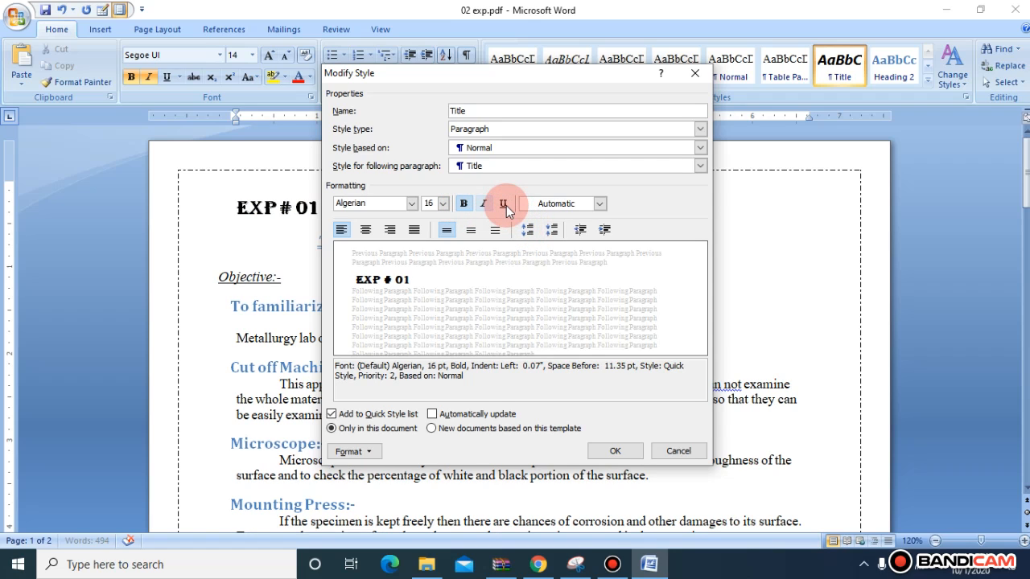
{"action": "left_click", "coordinate": [503, 205]}
{"action": "left_click", "coordinate": [504, 205]}
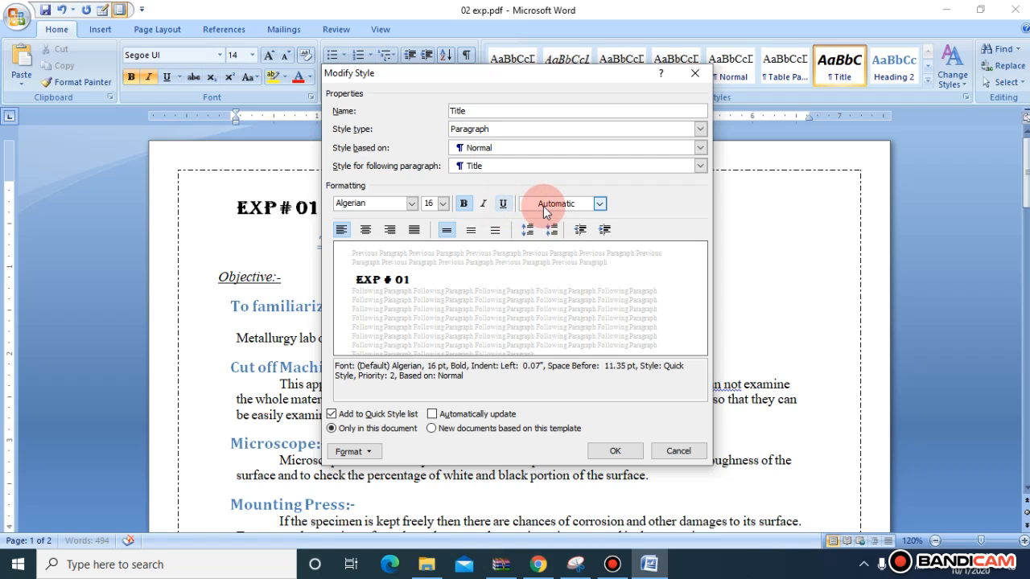
Set the Title style to red, centred text with automatic updating, and apply the style changes
{"action": "left_click", "coordinate": [601, 204]}
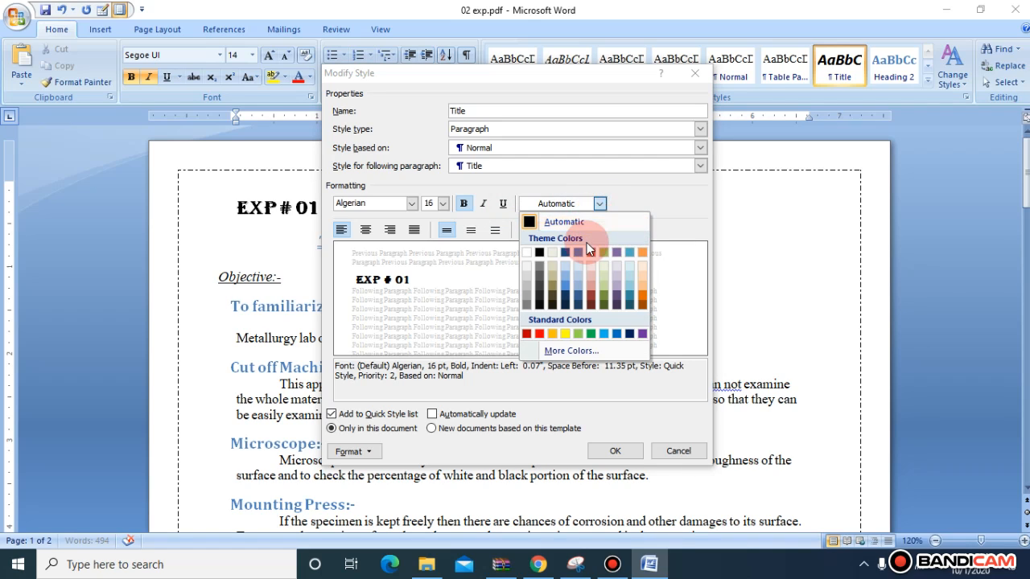
{"action": "left_click", "coordinate": [539, 335]}
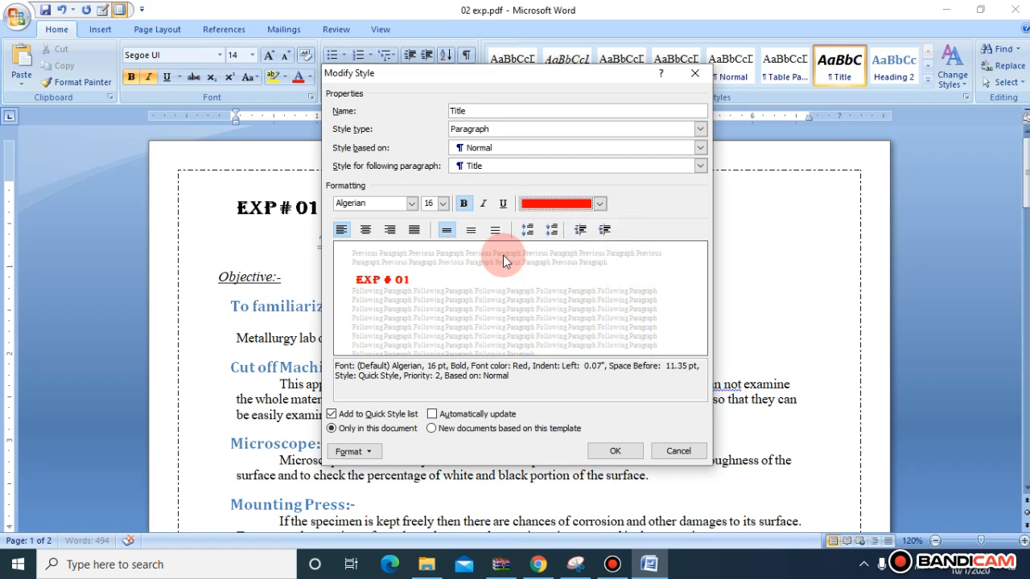
{"action": "left_click", "coordinate": [369, 234]}
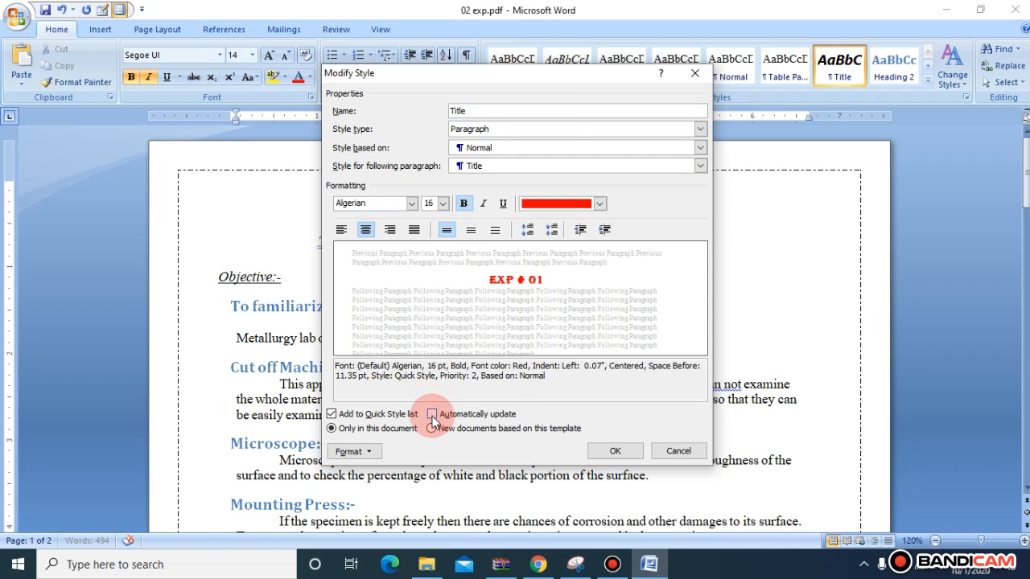
{"action": "left_click", "coordinate": [432, 415]}
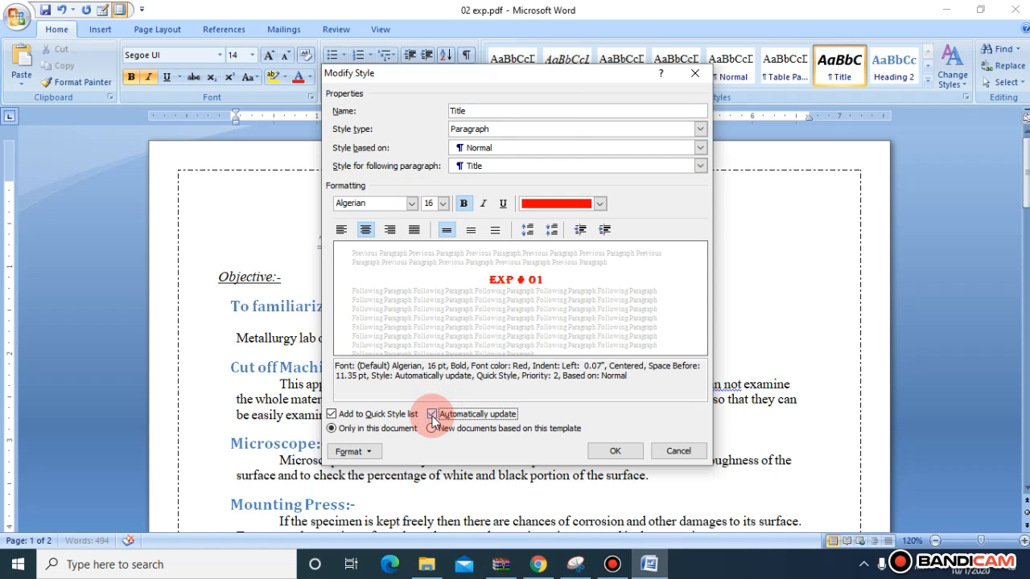
{"action": "left_click", "coordinate": [616, 450]}
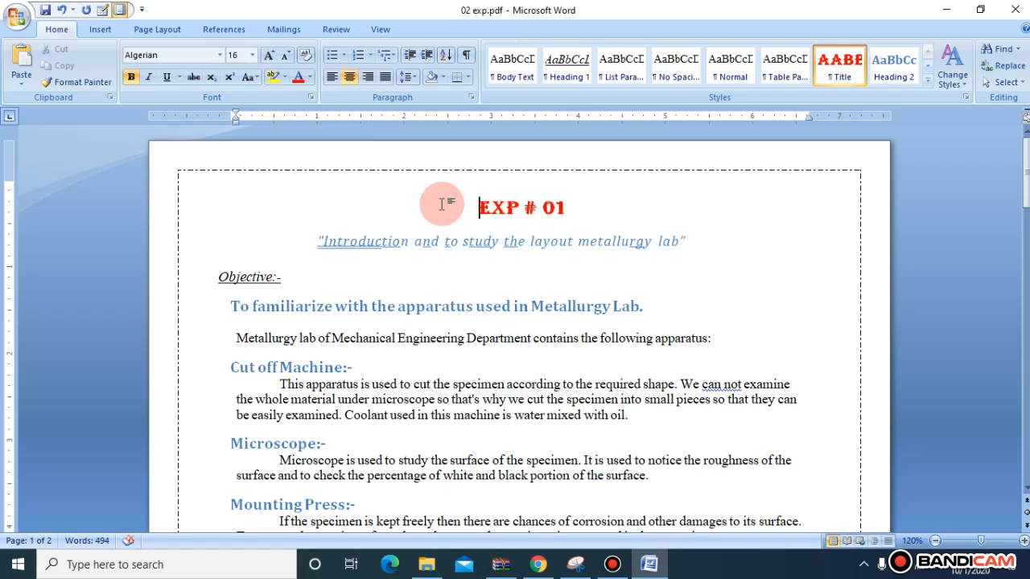
{"action": "left_click_drag", "start_coordinate": [1026, 172], "coordinate": [1026, 173]}
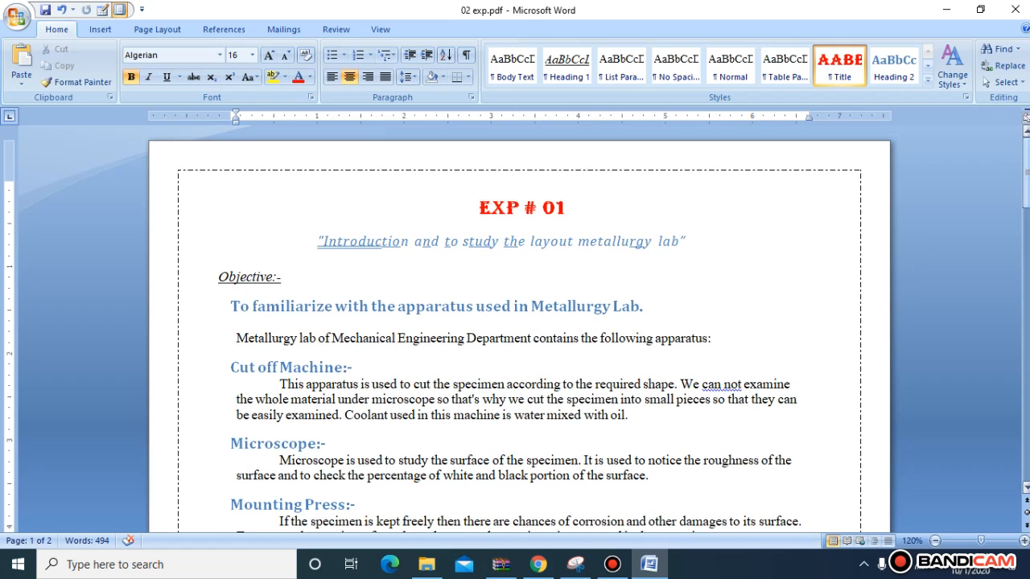
{"action": "left_click", "coordinate": [1027, 160]}
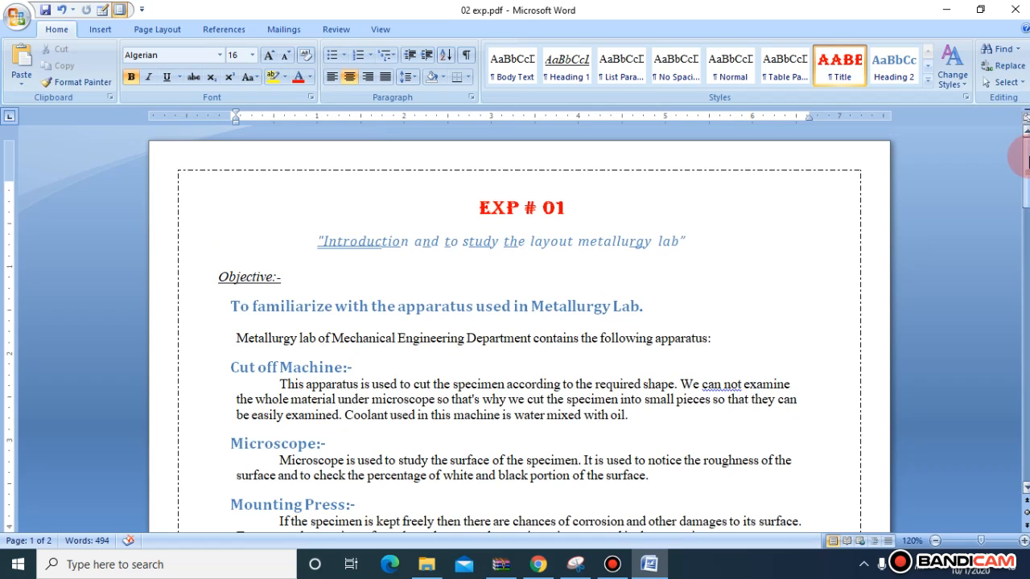
{"action": "left_click_drag", "start_coordinate": [1026, 160], "coordinate": [1026, 156]}
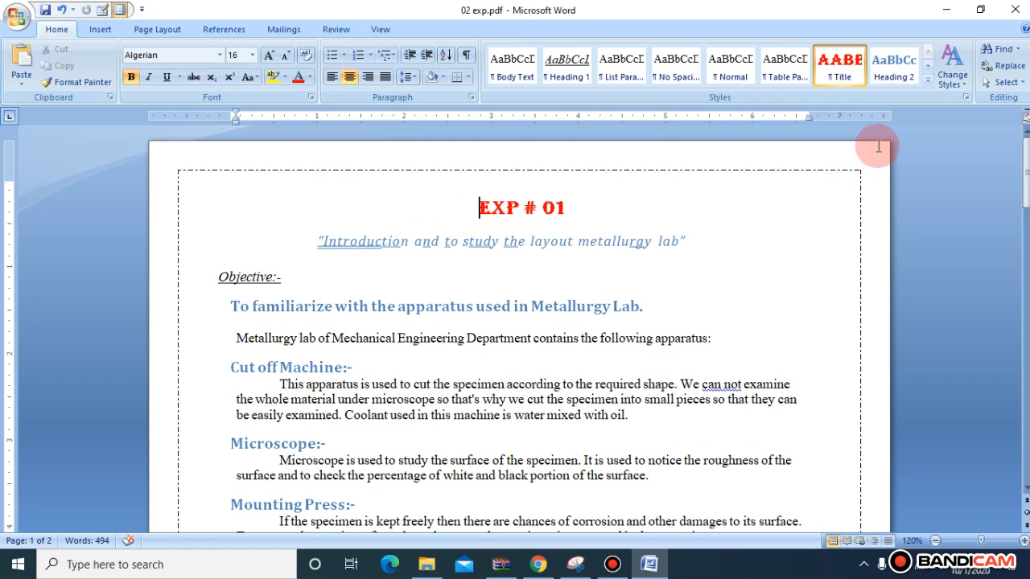
{"action": "left_click", "coordinate": [928, 83]}
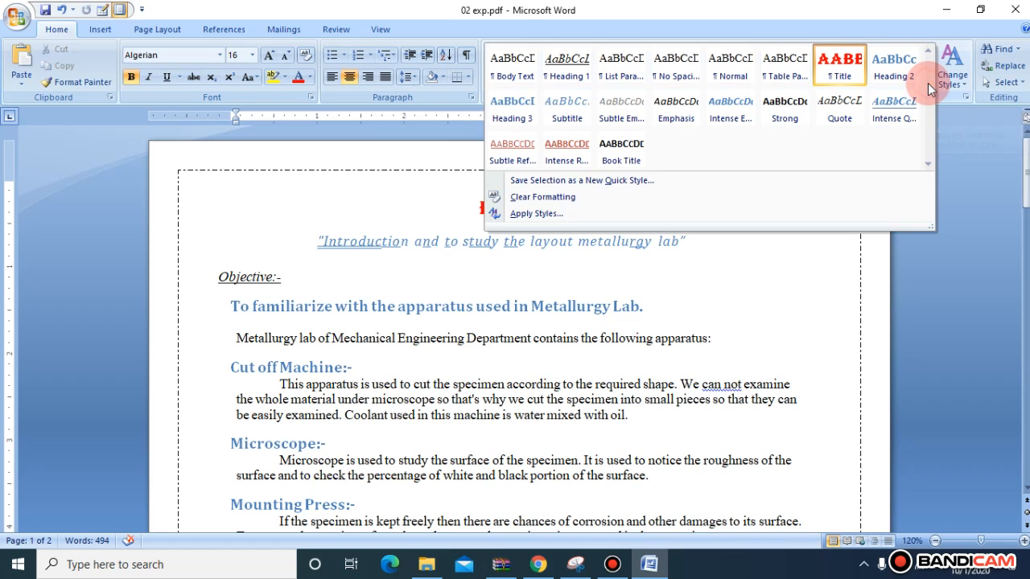
{"action": "left_click", "coordinate": [962, 121]}
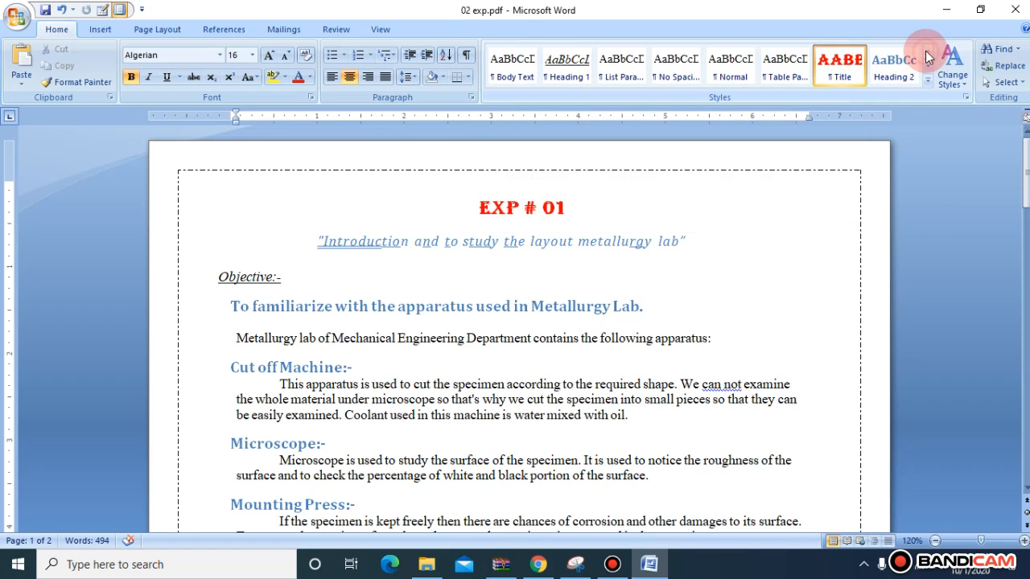
{"action": "left_click", "coordinate": [927, 78]}
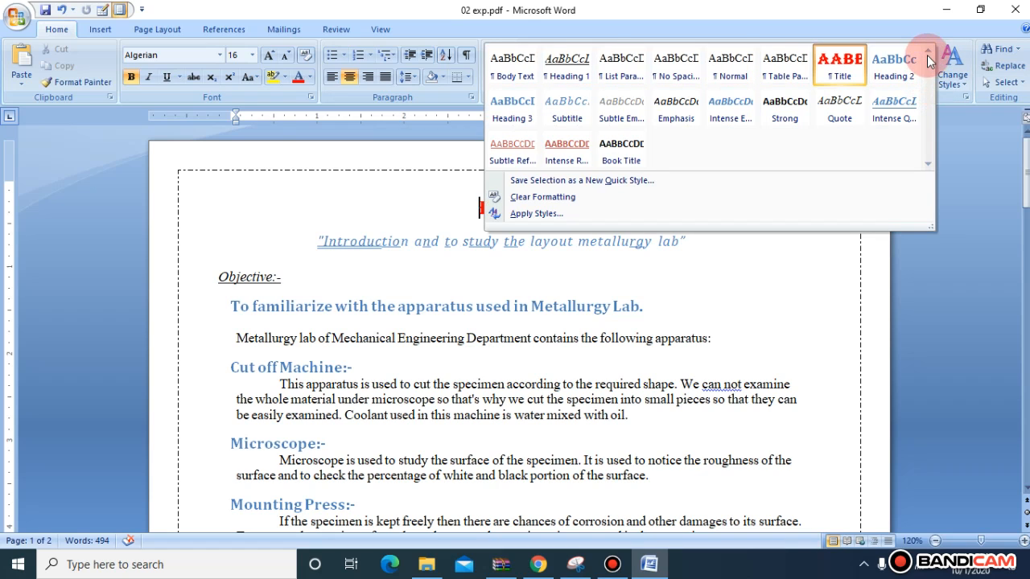
{"action": "left_click", "coordinate": [970, 137]}
Modify the Subtitle style, setting its font to Times New Roman at 14 pt
{"action": "left_click", "coordinate": [930, 69]}
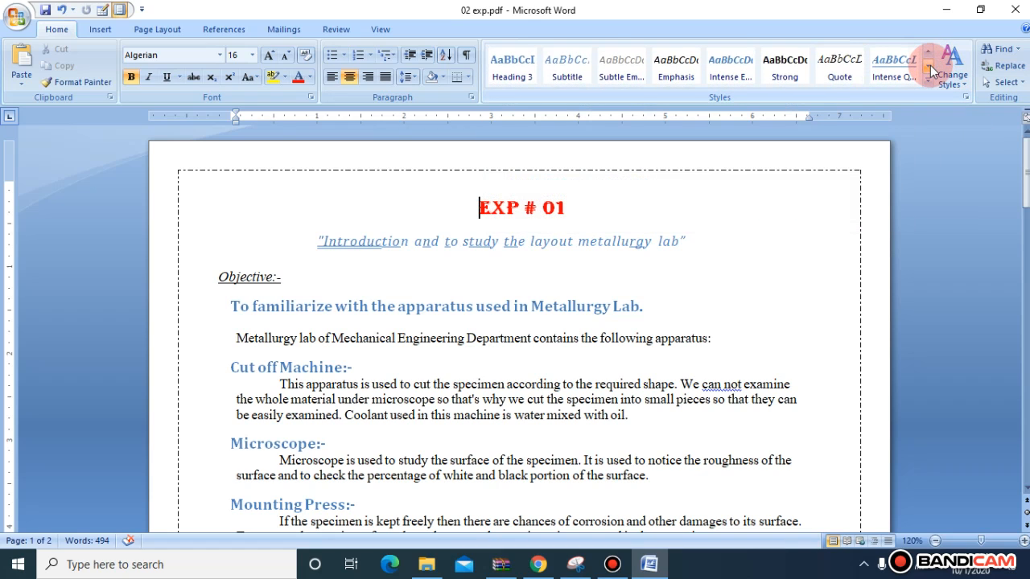
{"action": "left_click", "coordinate": [573, 71]}
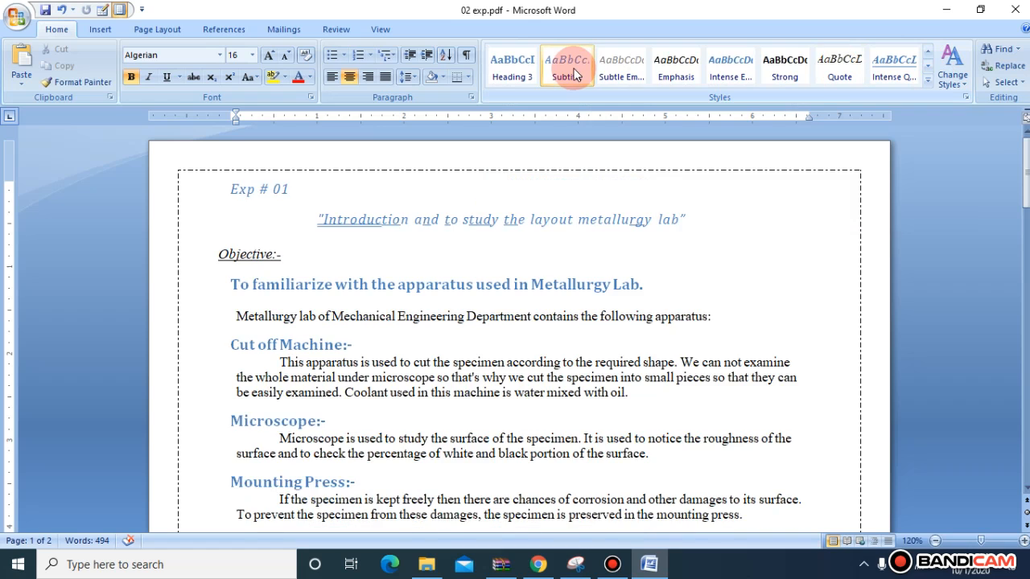
{"action": "right_click", "coordinate": [573, 71]}
{"action": "left_click", "coordinate": [613, 91]}
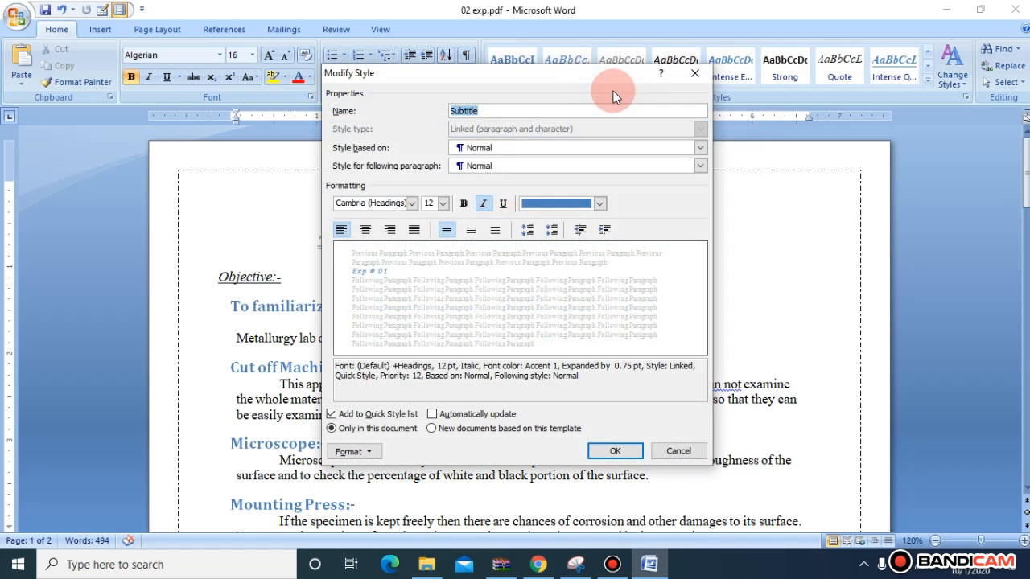
{"action": "left_click", "coordinate": [411, 203]}
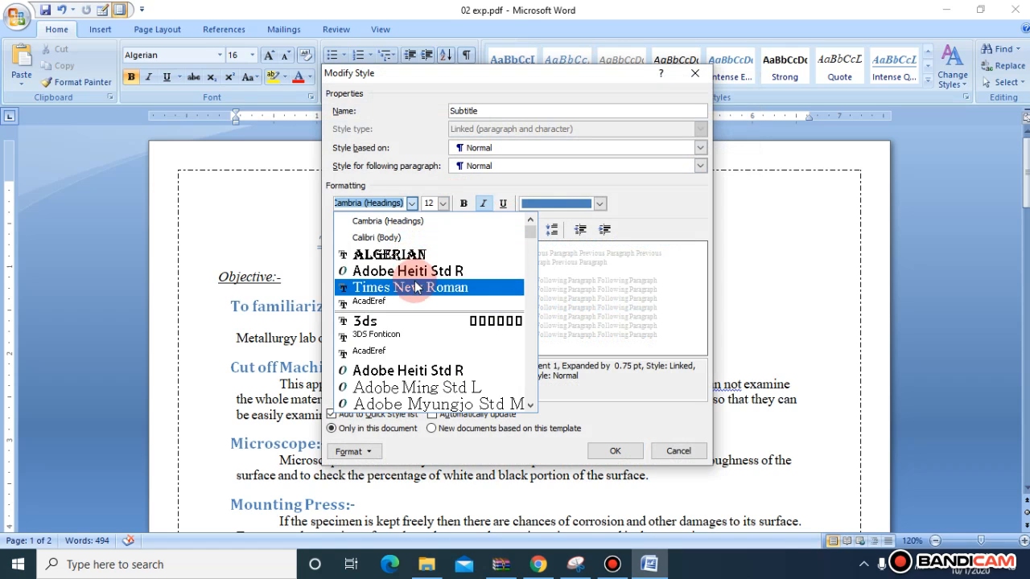
{"action": "left_click", "coordinate": [414, 288]}
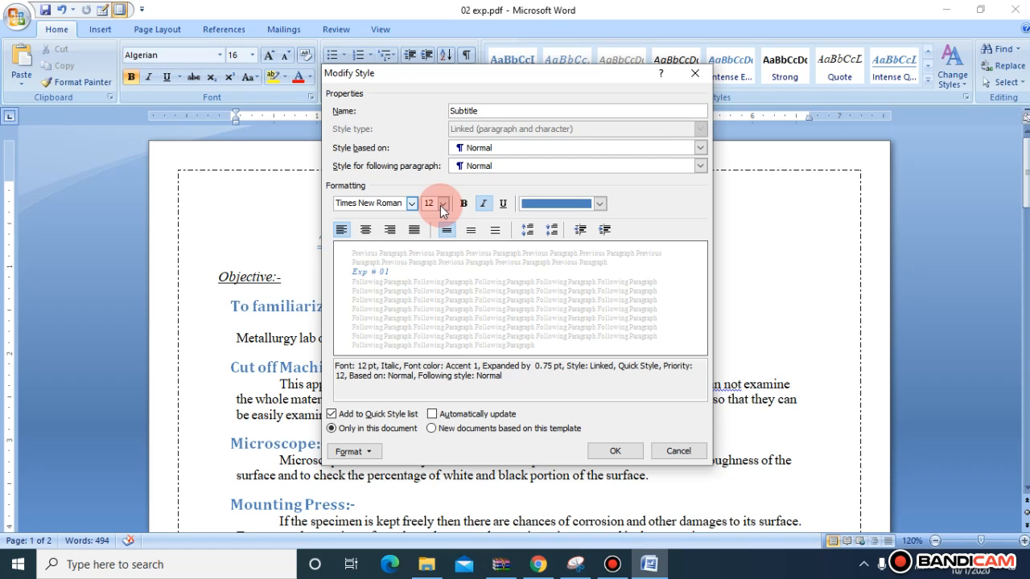
{"action": "left_click", "coordinate": [440, 205]}
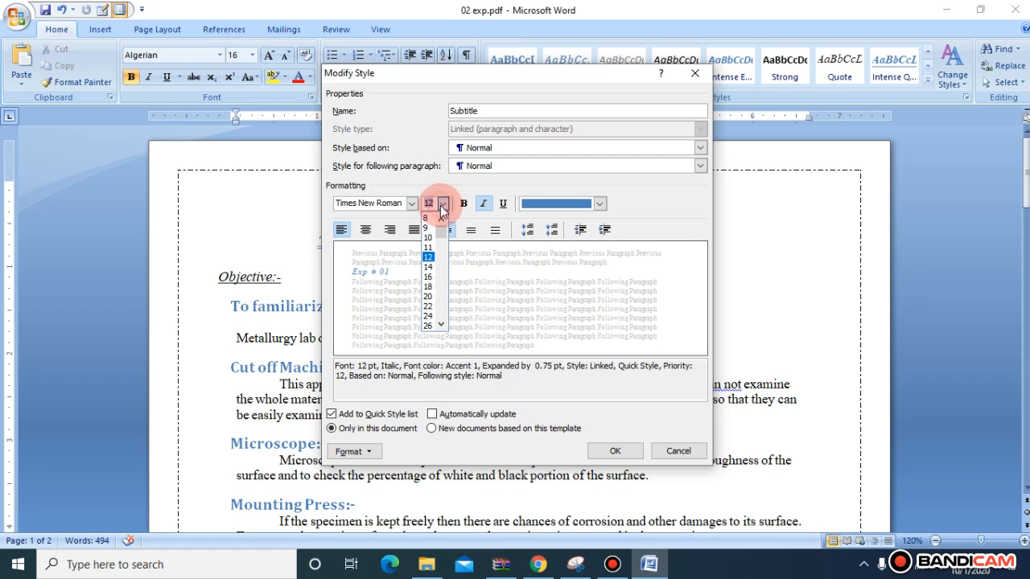
{"action": "left_click", "coordinate": [430, 263]}
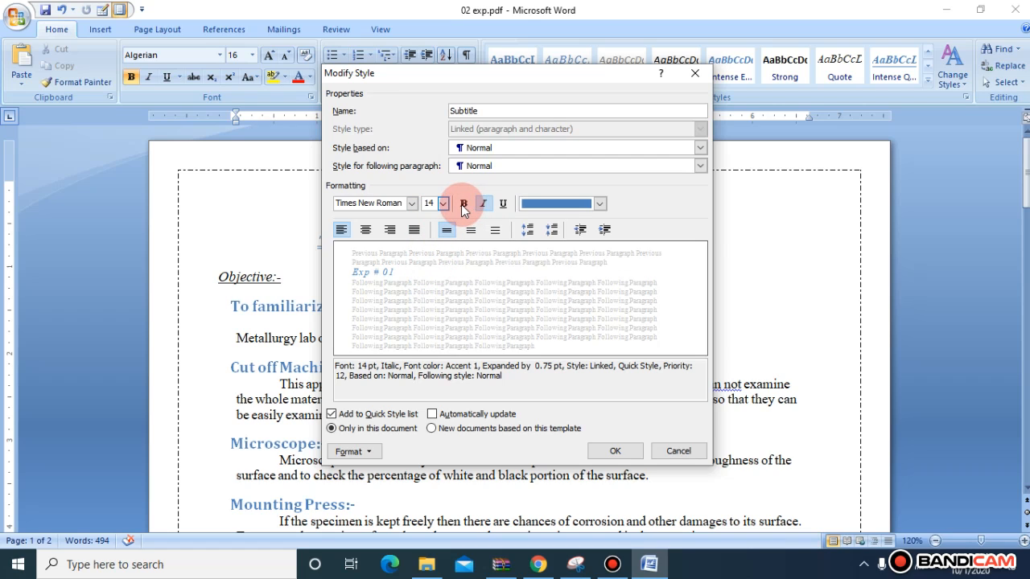
Make the Subtitle style bold, non-italic and purple, with left alignment
{"action": "left_click", "coordinate": [464, 204]}
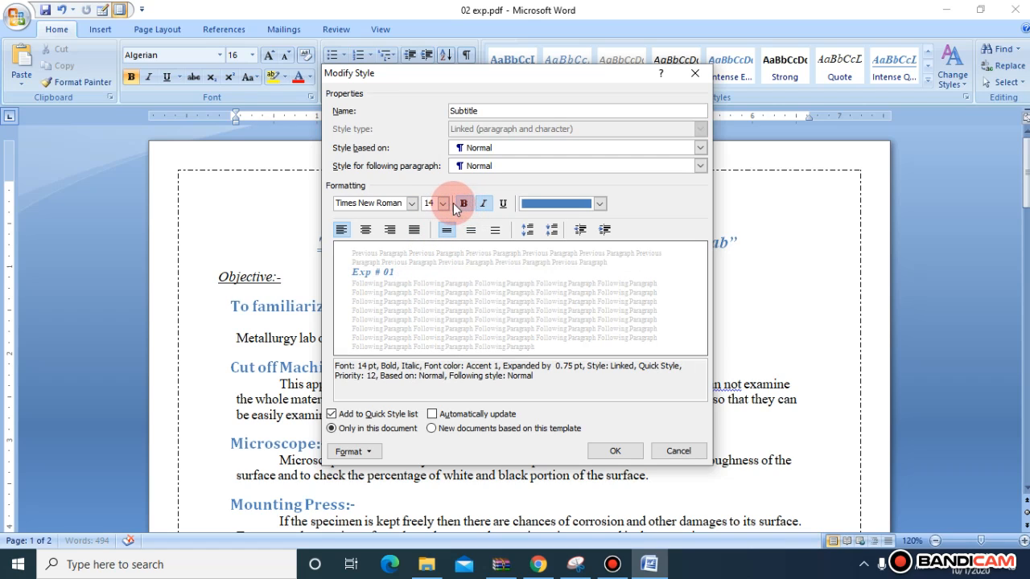
{"action": "left_click", "coordinate": [483, 203]}
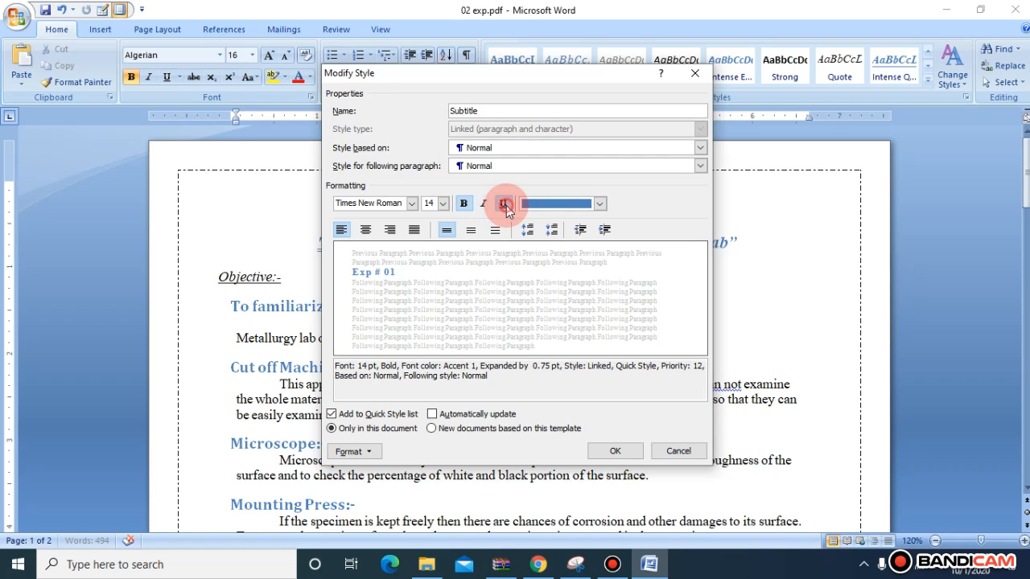
{"action": "left_click", "coordinate": [535, 206]}
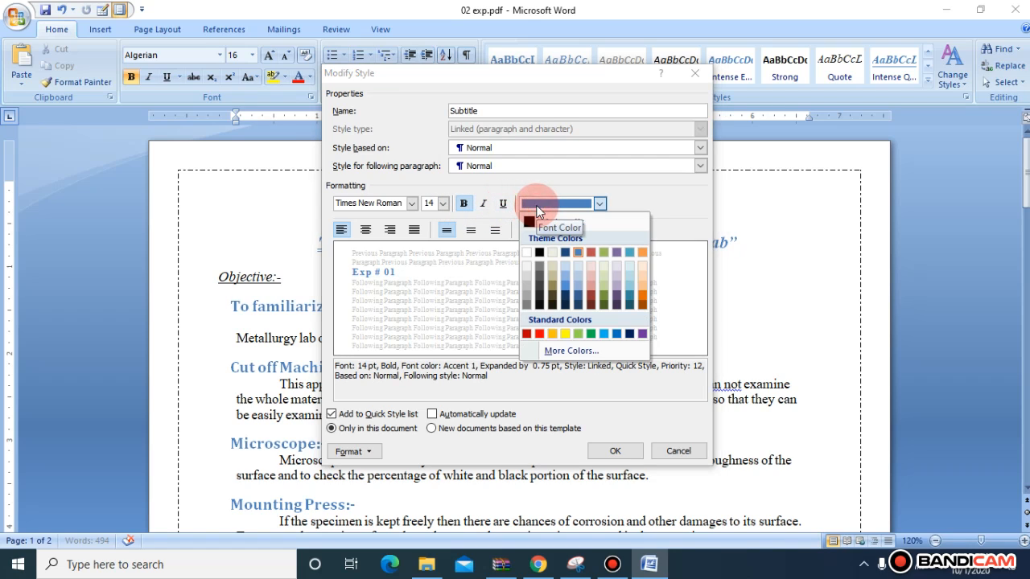
{"action": "left_click", "coordinate": [644, 334]}
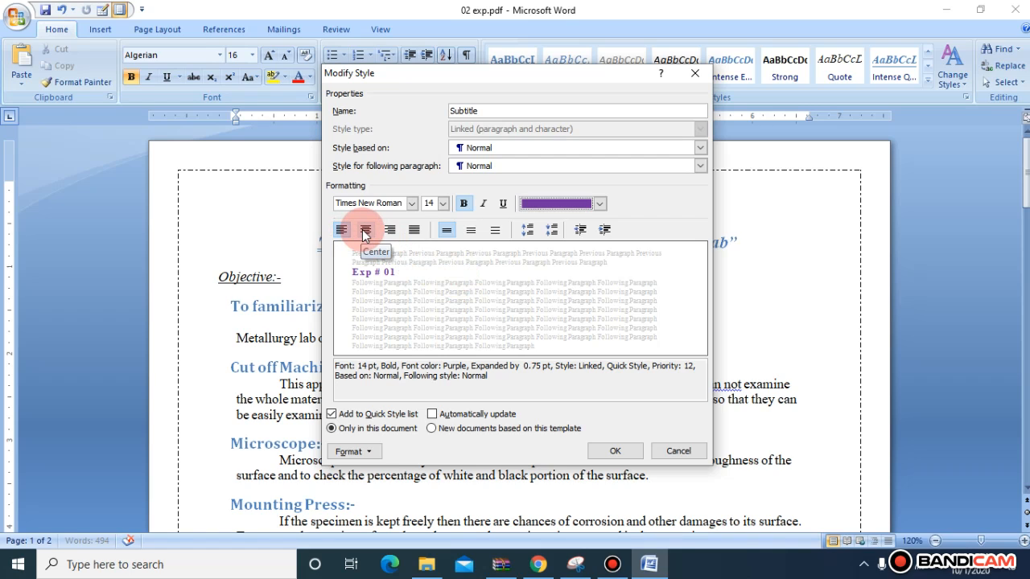
{"action": "left_click", "coordinate": [364, 231]}
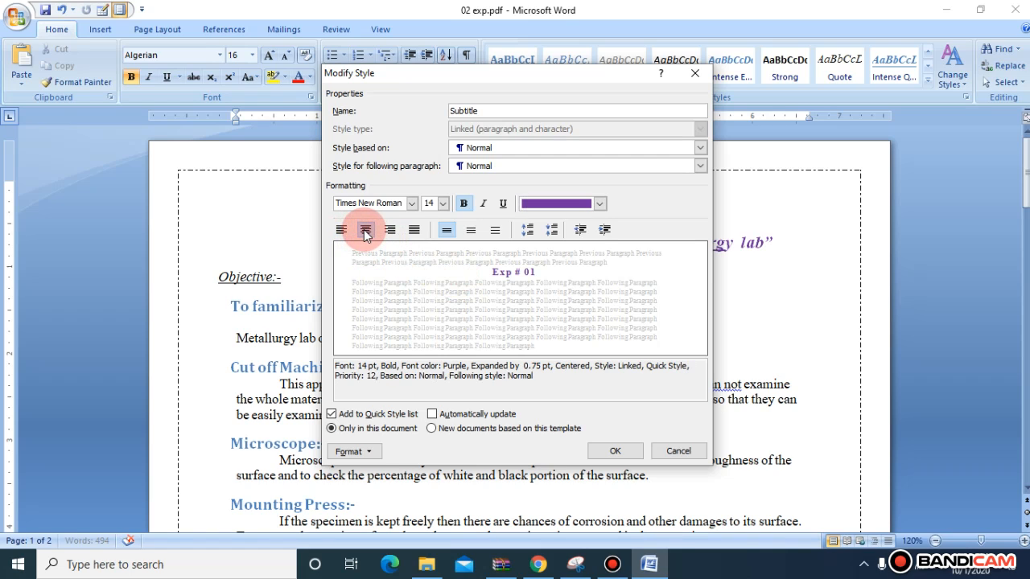
{"action": "left_click", "coordinate": [342, 232]}
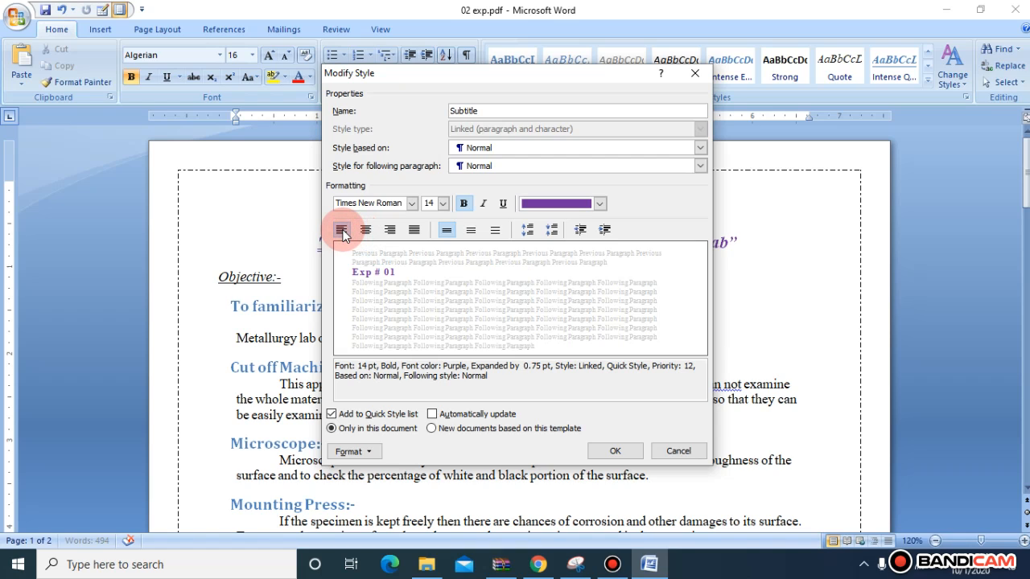
Turn on automatic updating for the Subtitle style and apply the style changes
{"action": "left_click", "coordinate": [434, 414]}
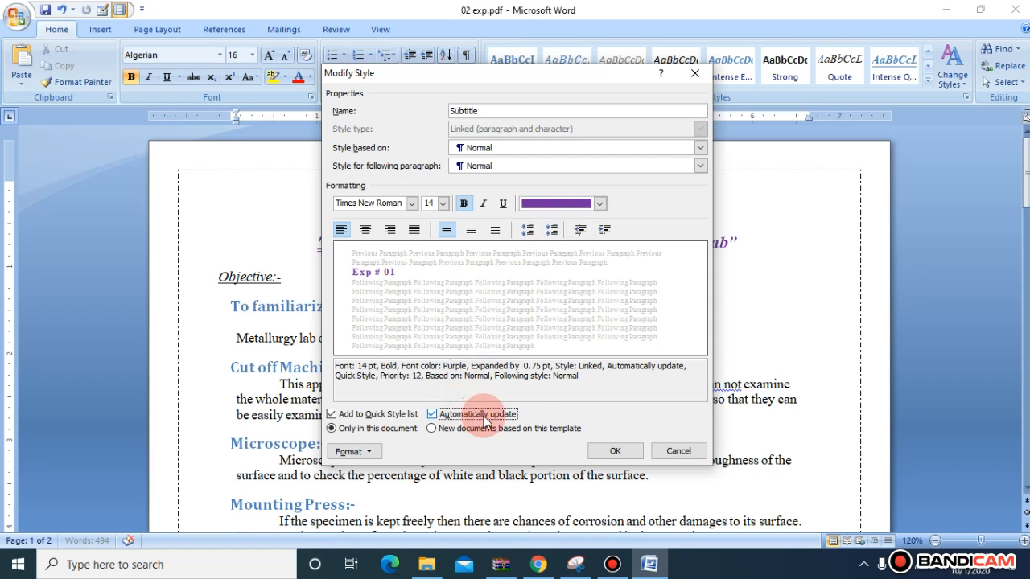
{"action": "left_click", "coordinate": [614, 452]}
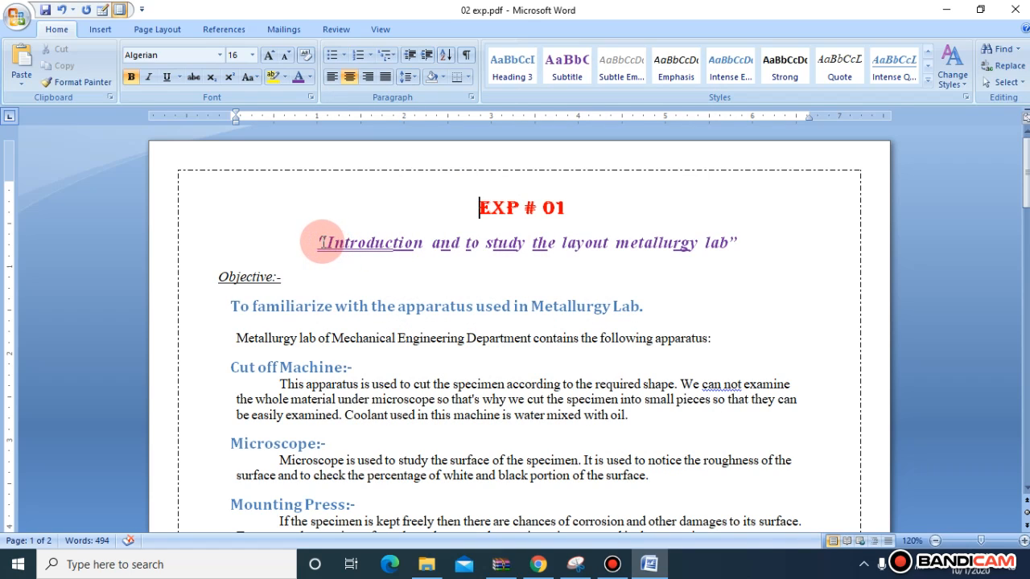
Review the Subtitle style's settings with the text cursor at the end of the introduction line under the title
{"action": "left_click_drag", "start_coordinate": [320, 242], "coordinate": [786, 259]}
{"action": "left_click", "coordinate": [789, 261]}
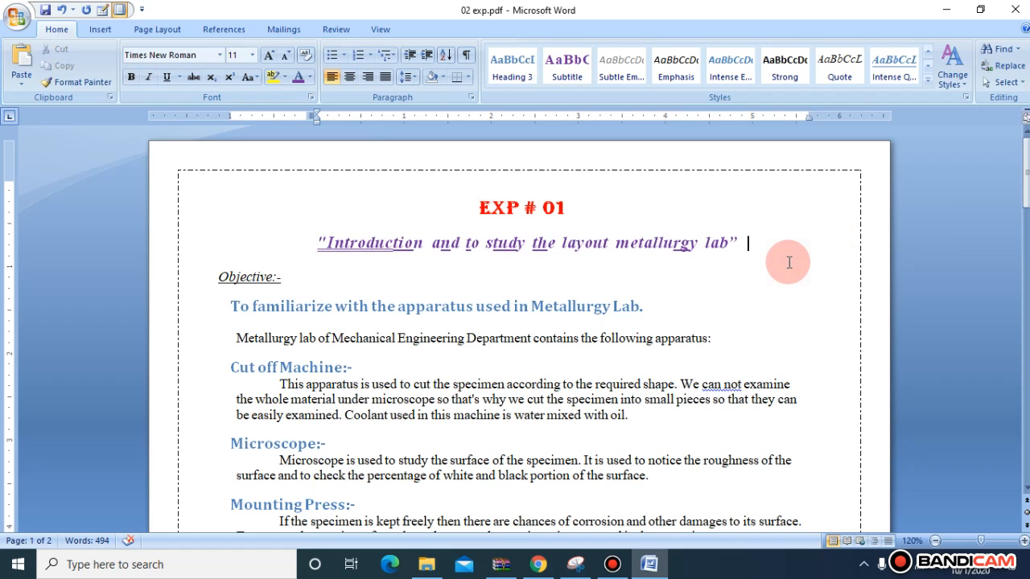
{"action": "right_click", "coordinate": [568, 74]}
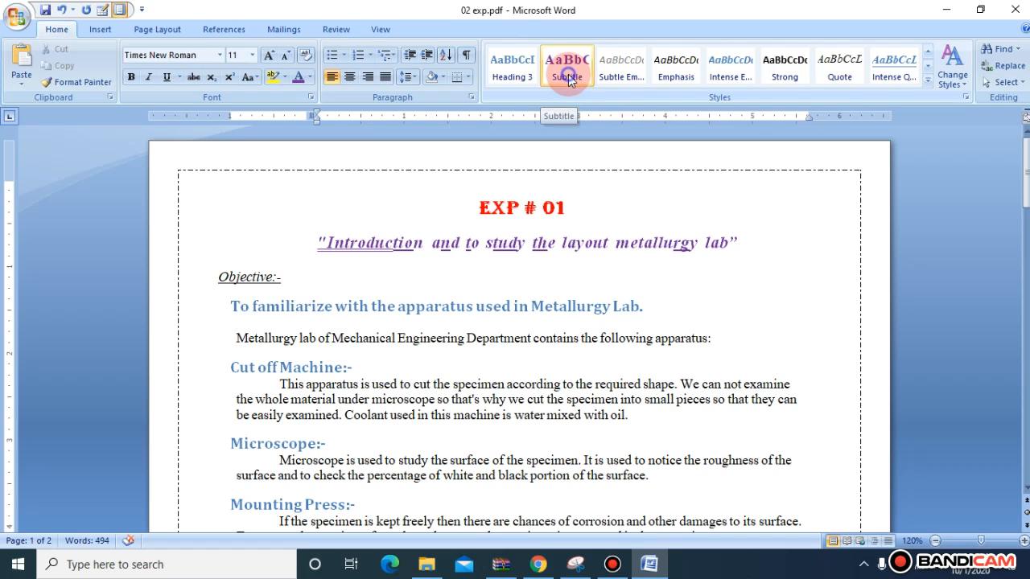
{"action": "left_click", "coordinate": [598, 102]}
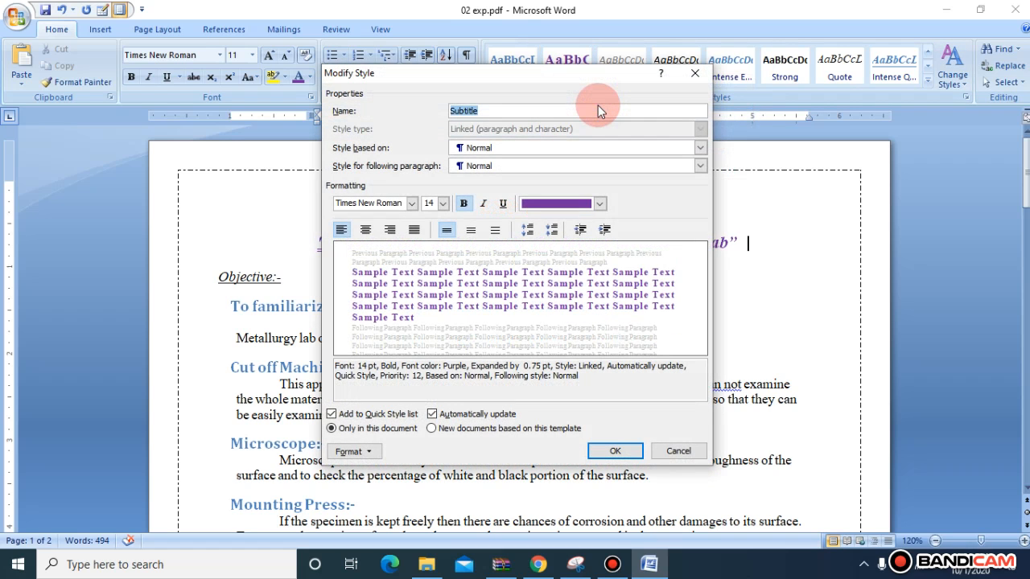
{"action": "left_click", "coordinate": [620, 451]}
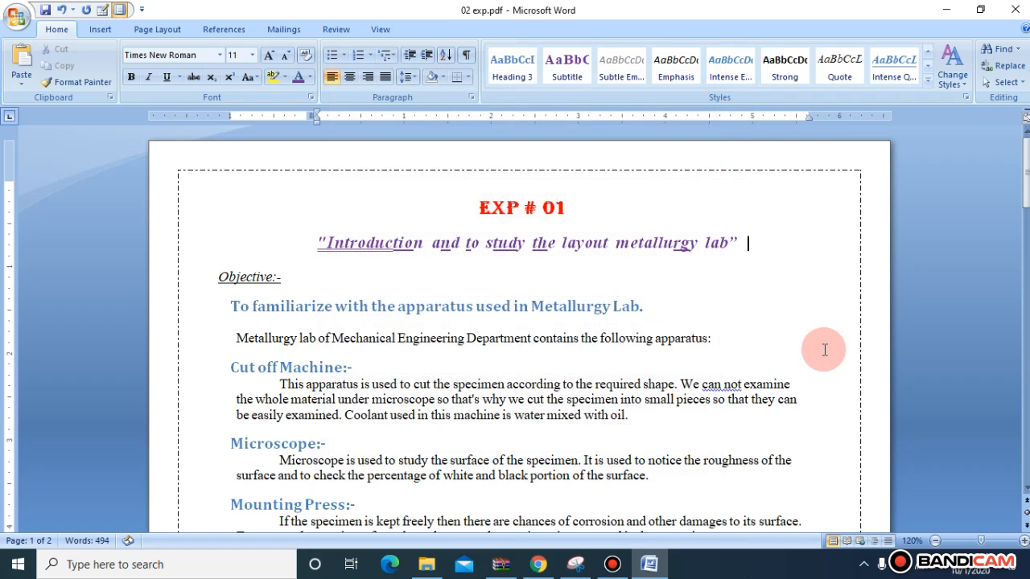
{"action": "mouse_move", "coordinate": [1025, 157]}
{"action": "left_mouse_down"}
{"action": "mouse_move", "coordinate": [1025, 185]}
{"action": "mouse_move", "coordinate": [1026, 171]}
{"action": "left_mouse_up"}
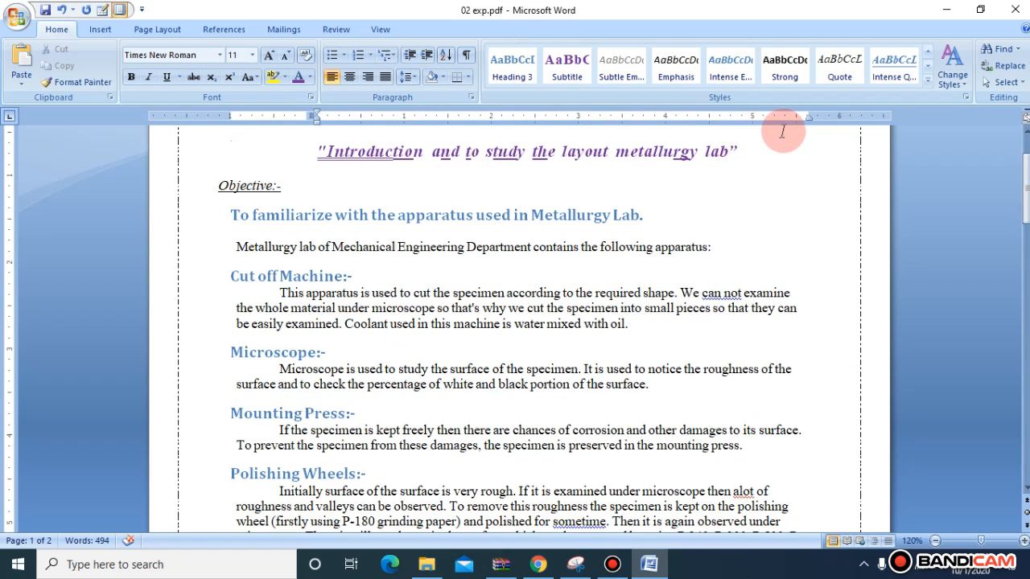
{"action": "left_click", "coordinate": [927, 82]}
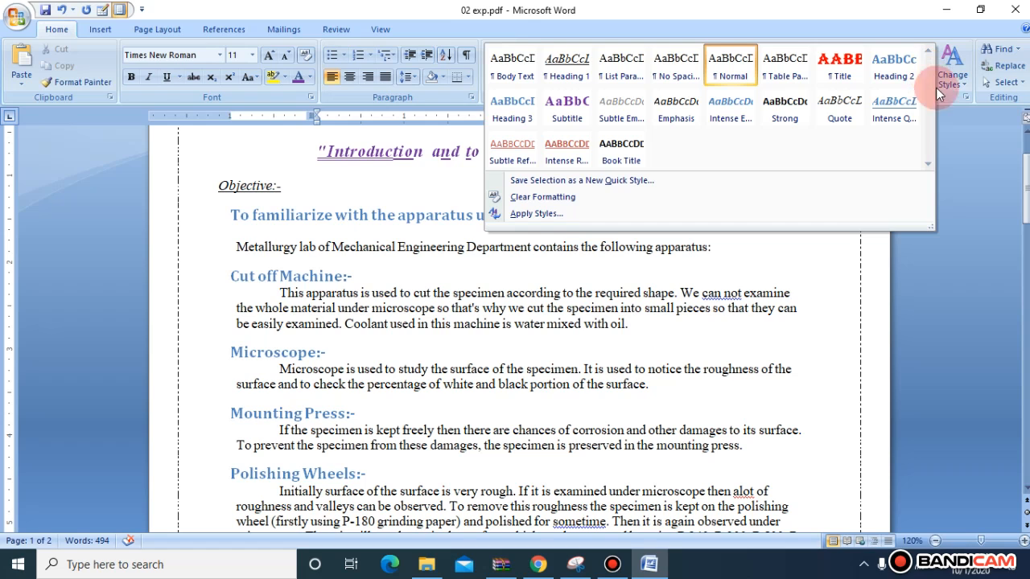
{"action": "left_click", "coordinate": [945, 97]}
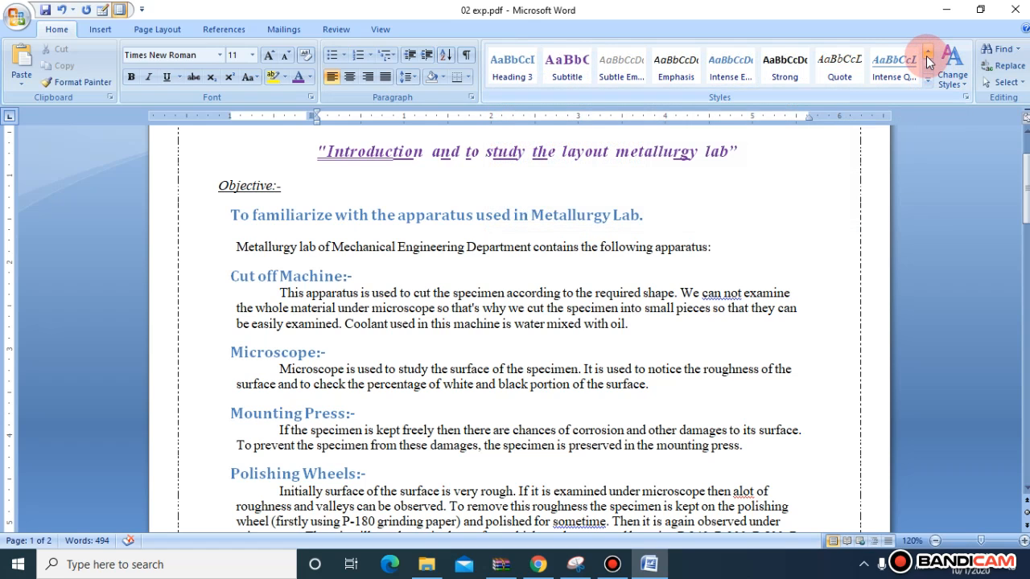
{"action": "left_click", "coordinate": [928, 83]}
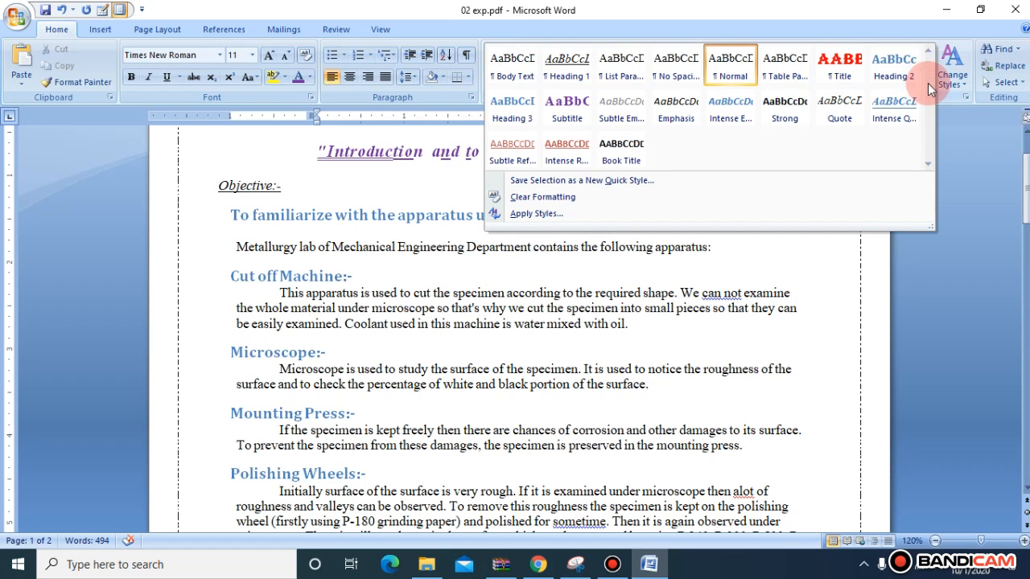
{"action": "left_click", "coordinate": [947, 100]}
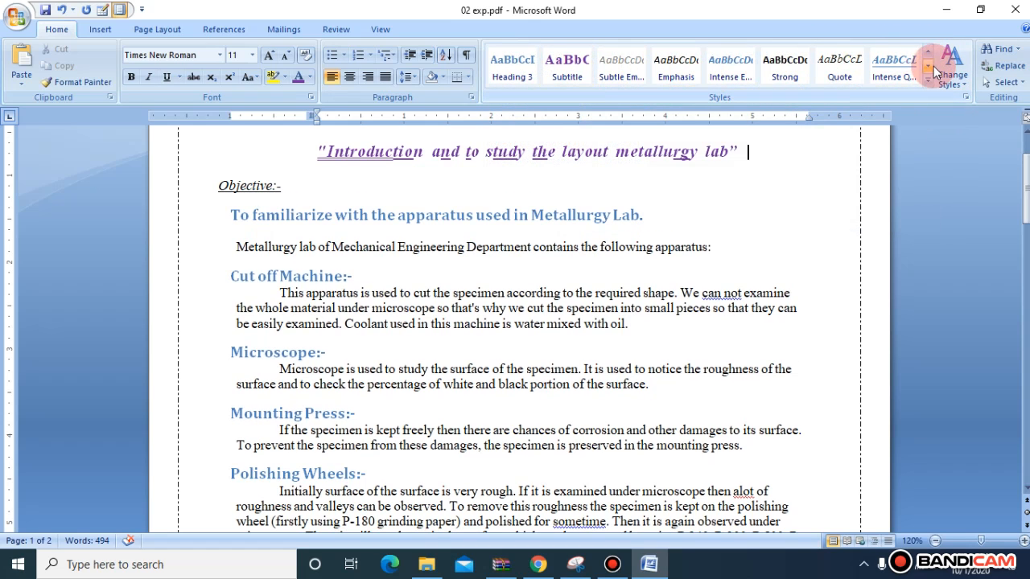
Modify the Heading 1 style, setting its font to Times New Roman at 11 pt
{"action": "left_click", "coordinate": [930, 67]}
{"action": "left_click", "coordinate": [928, 53]}
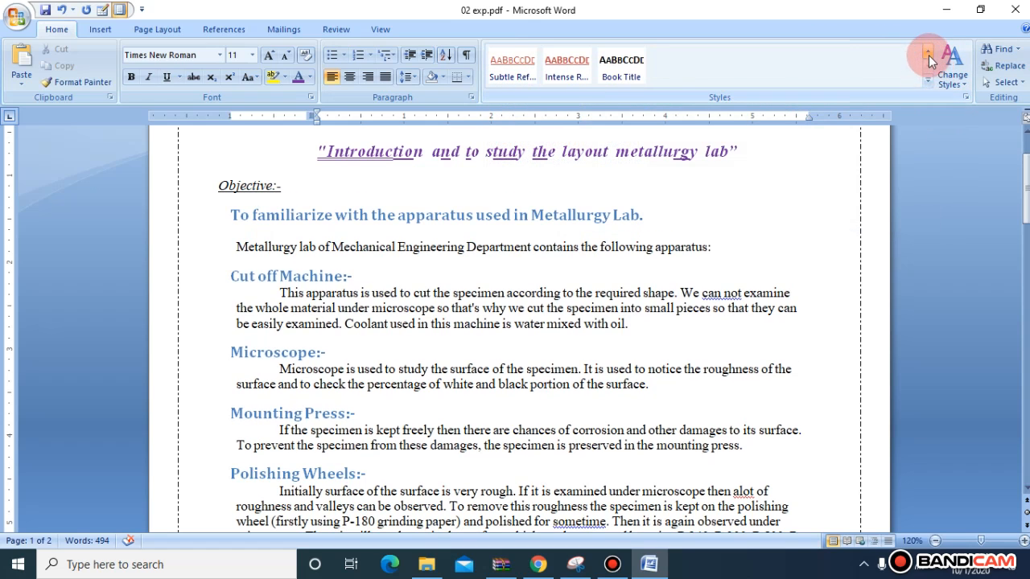
{"action": "left_click", "coordinate": [928, 54]}
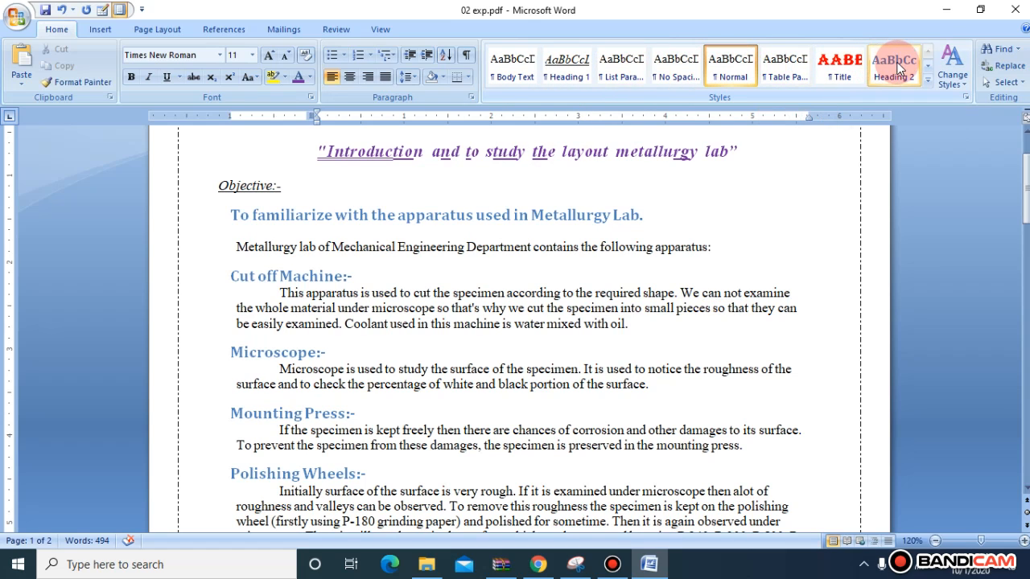
{"action": "right_click", "coordinate": [564, 74]}
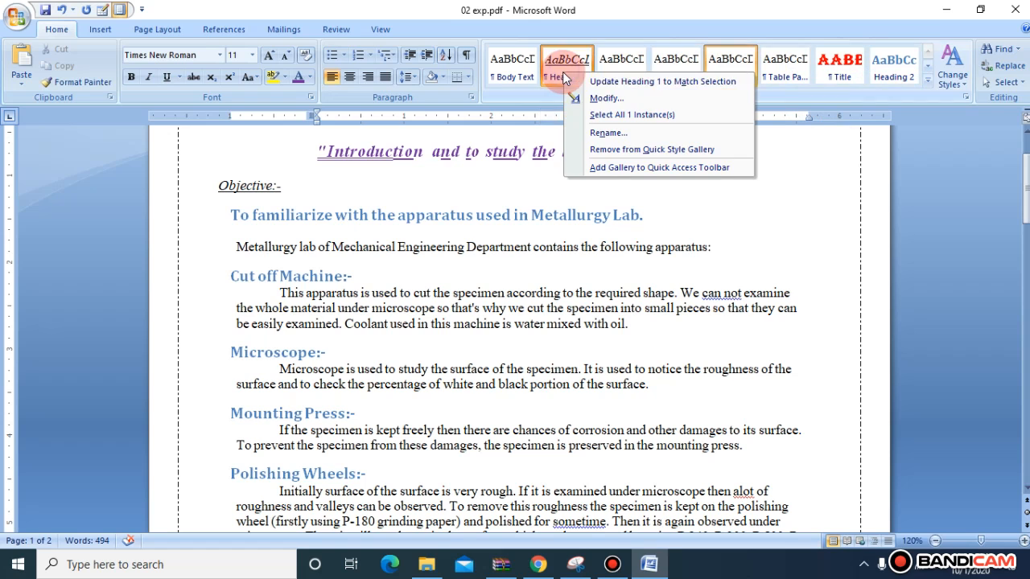
{"action": "left_click", "coordinate": [603, 98]}
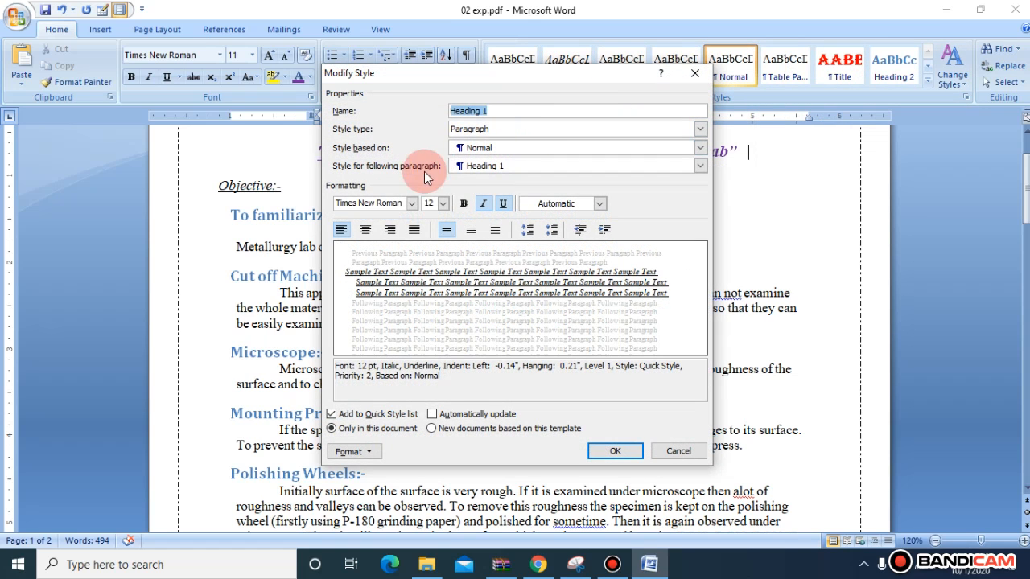
{"action": "left_click", "coordinate": [412, 204]}
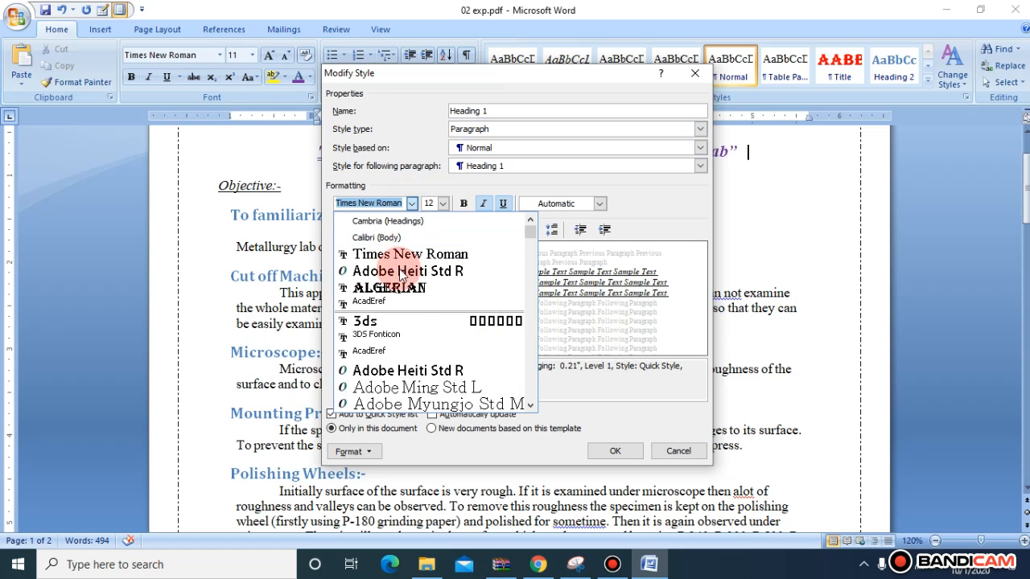
{"action": "left_click", "coordinate": [389, 256]}
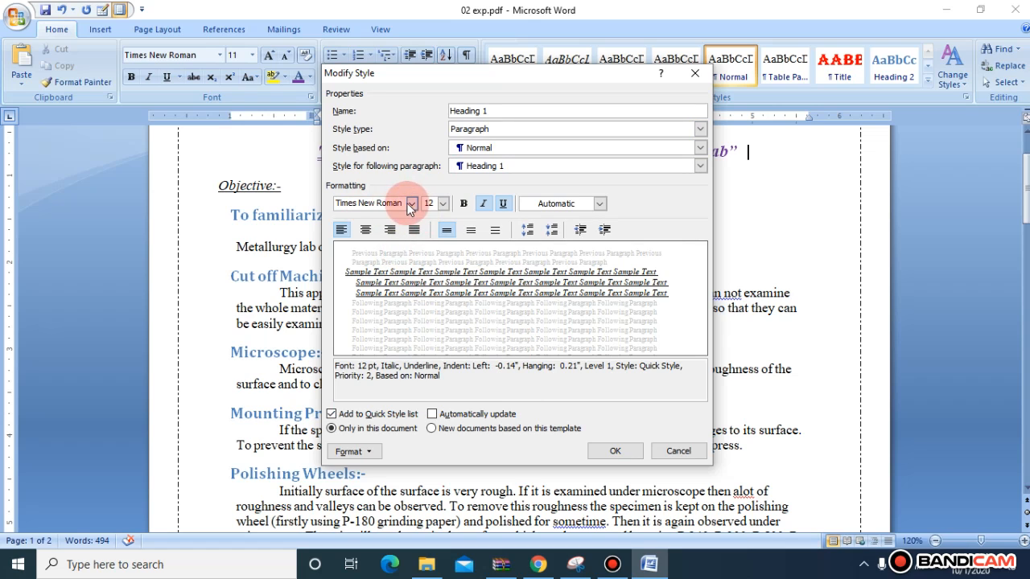
{"action": "left_click", "coordinate": [443, 204]}
{"action": "left_click", "coordinate": [433, 251]}
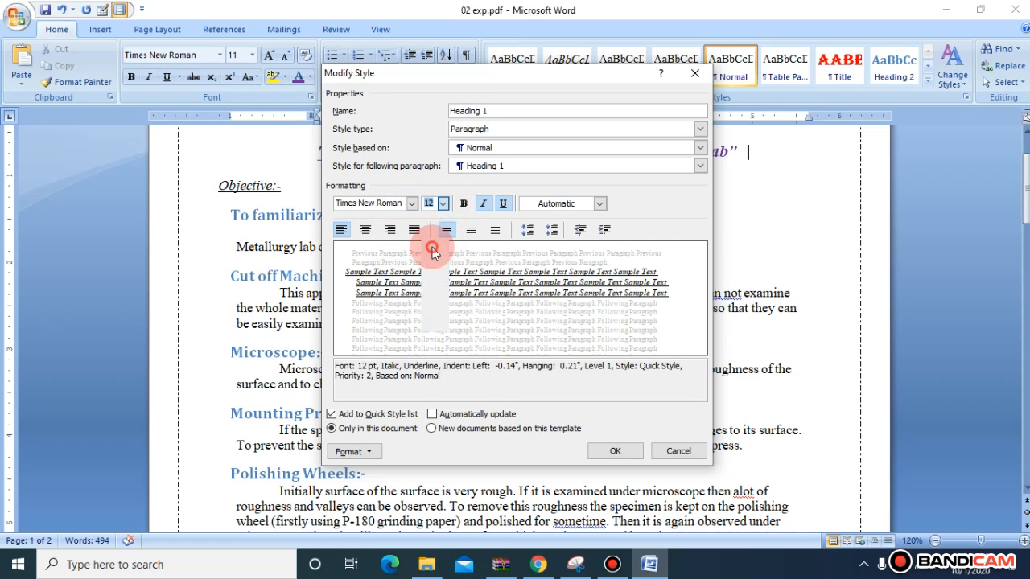
Make the Heading 1 style bold and remove its italics and underline
{"action": "left_click", "coordinate": [464, 204]}
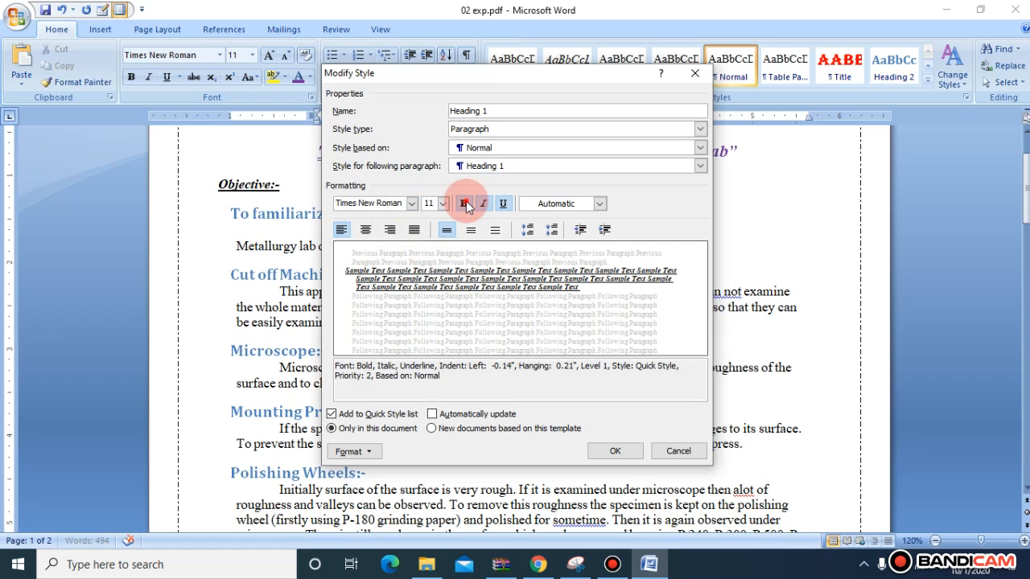
{"action": "left_click", "coordinate": [464, 205]}
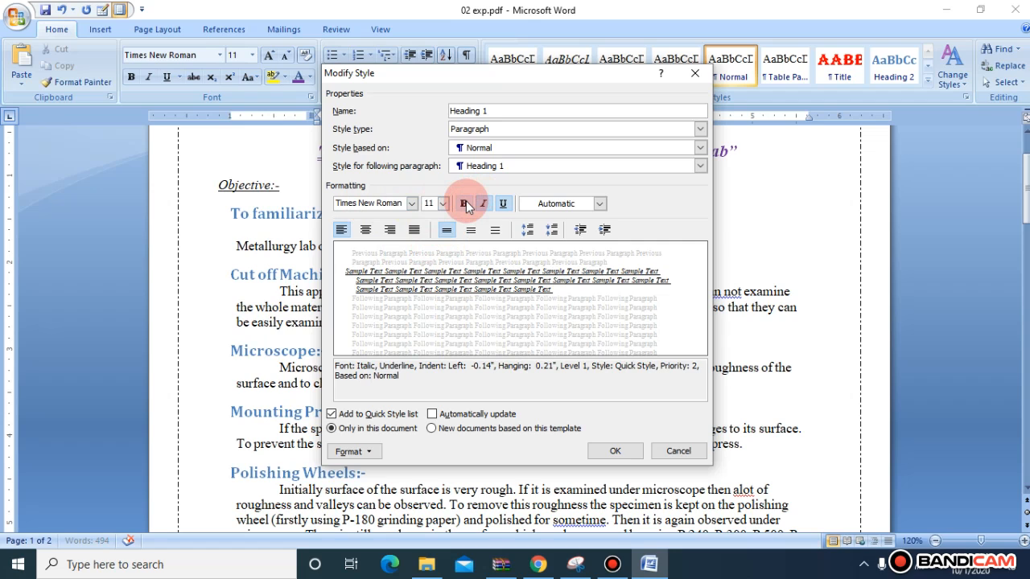
{"action": "left_click", "coordinate": [465, 205]}
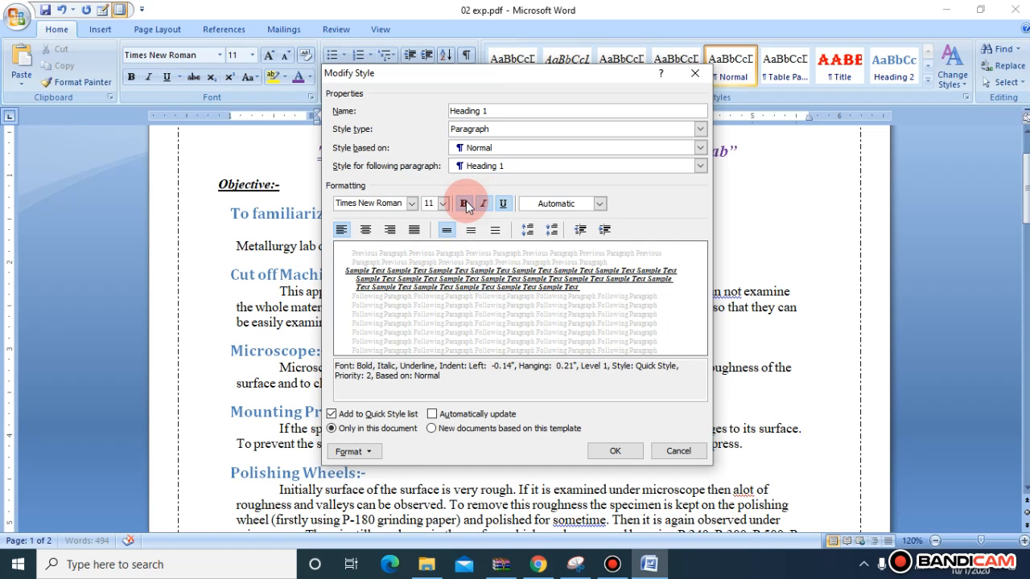
{"action": "left_click", "coordinate": [483, 206]}
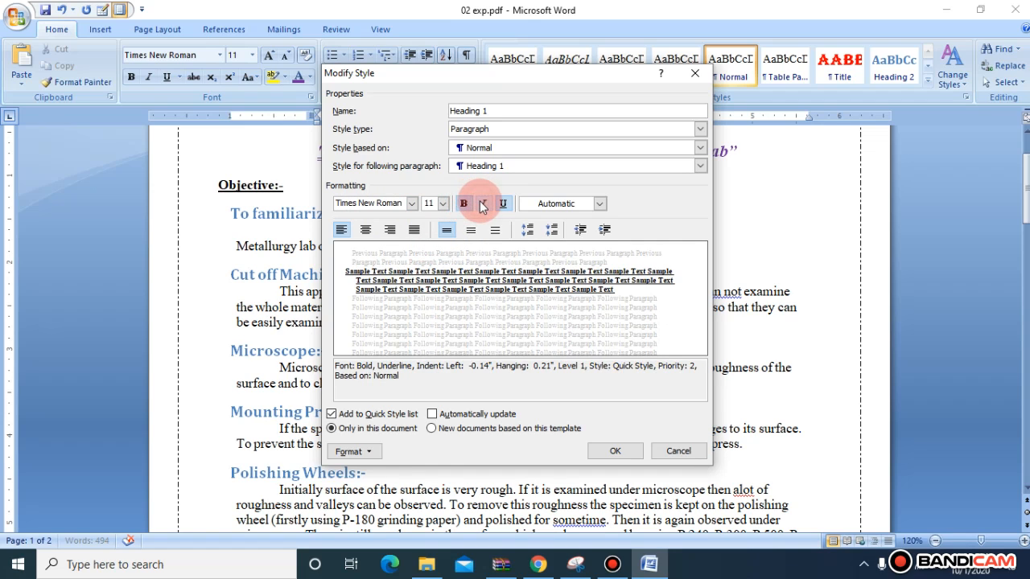
{"action": "left_click", "coordinate": [499, 205]}
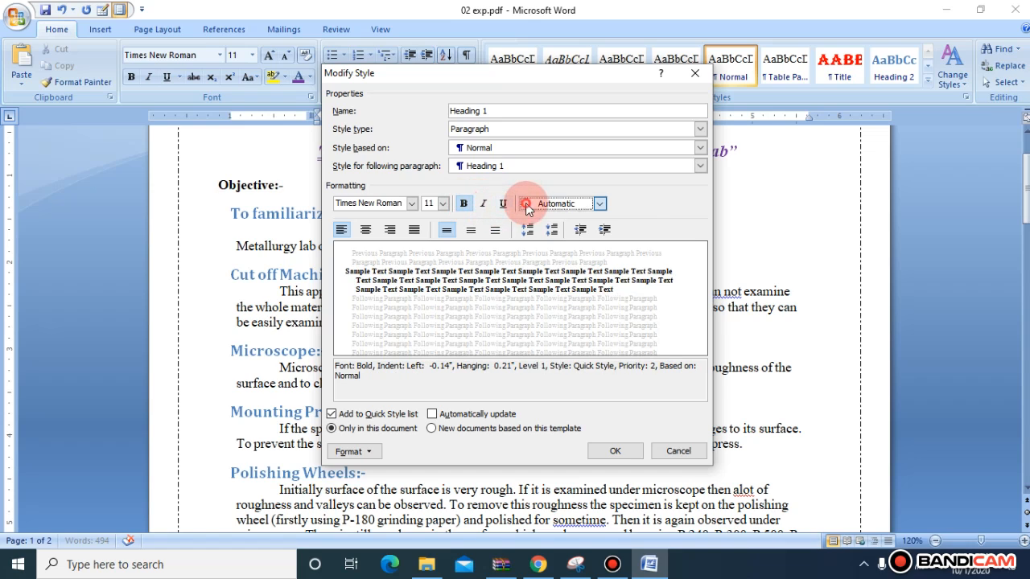
Set the Heading 1 style's font colour to the standard Light Green
{"action": "left_click", "coordinate": [525, 203]}
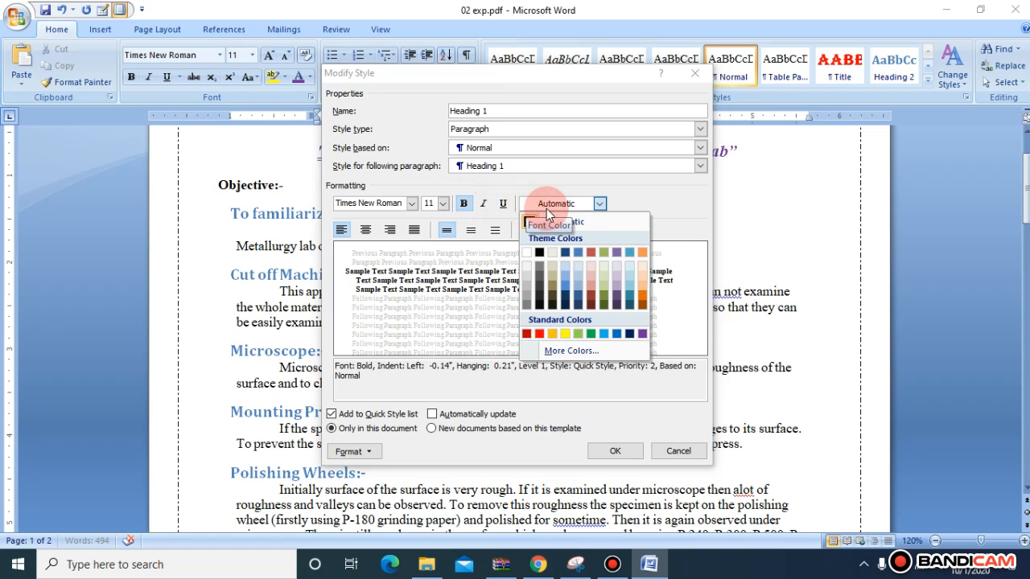
{"action": "left_click", "coordinate": [627, 334]}
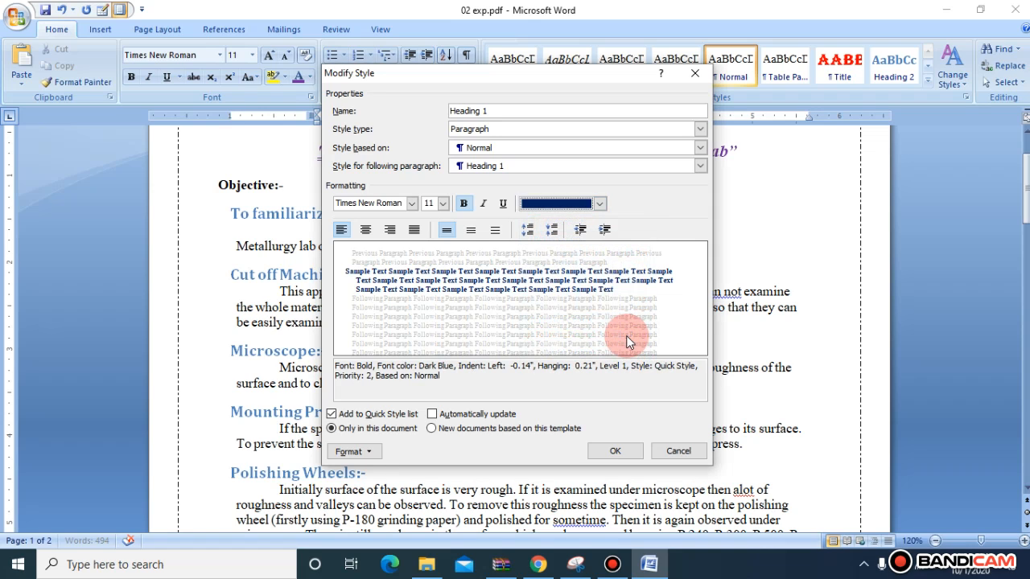
{"action": "left_click", "coordinate": [599, 204]}
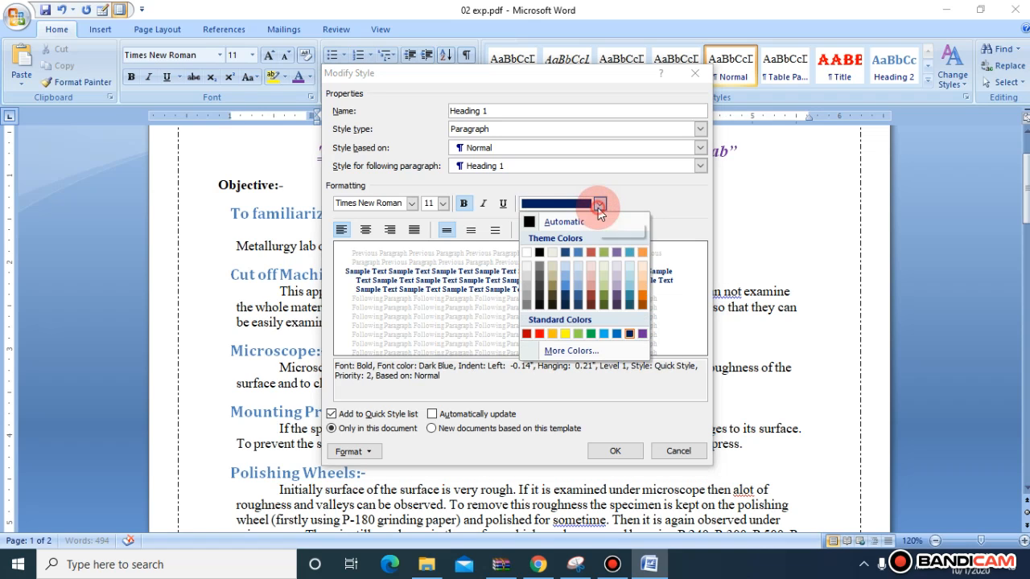
{"action": "left_click", "coordinate": [578, 334]}
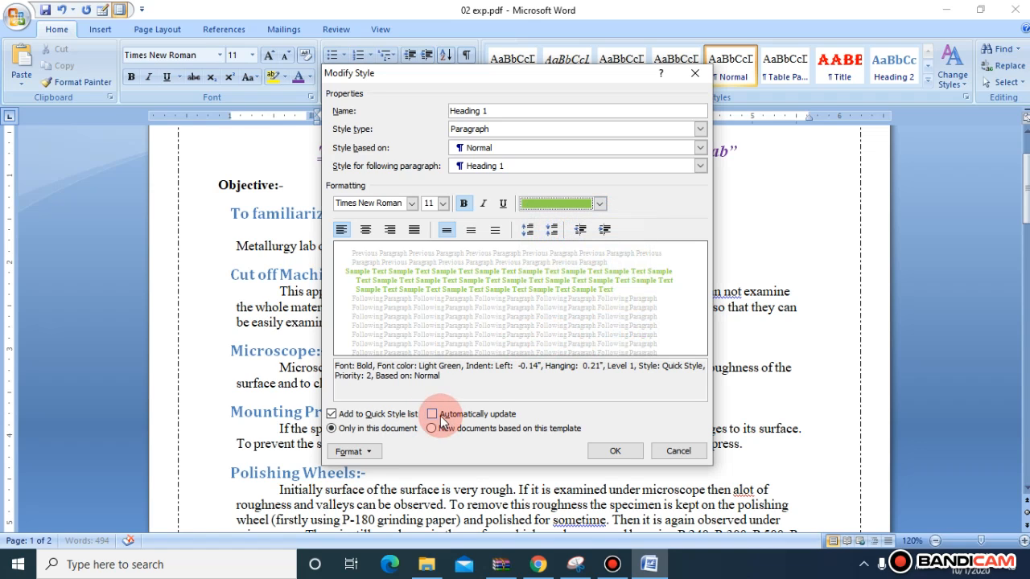
Keep the Heading 1 style left-aligned, turn on automatic updating, and apply the style changes
{"action": "left_click", "coordinate": [366, 231]}
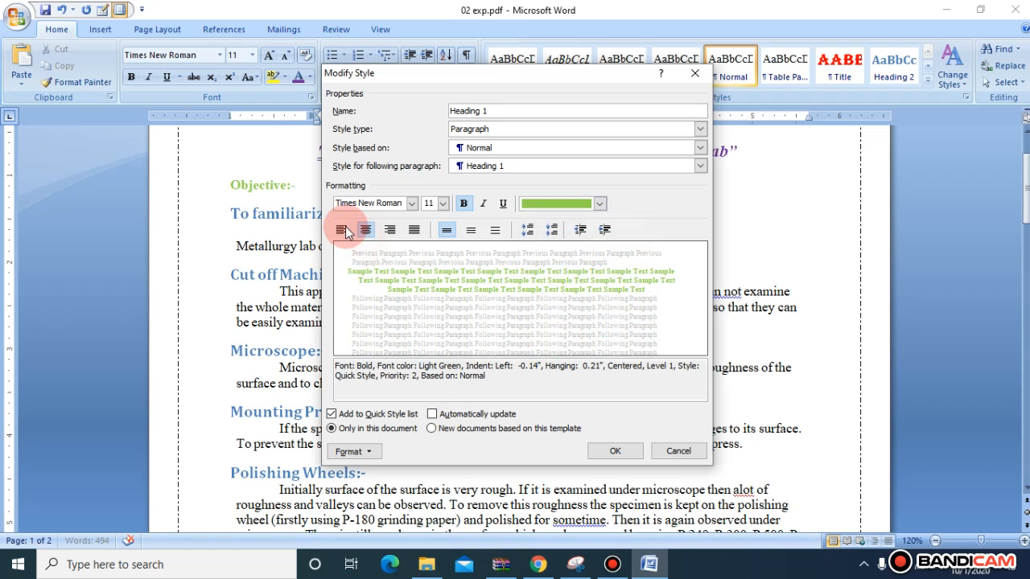
{"action": "left_click", "coordinate": [341, 230]}
{"action": "left_click", "coordinate": [427, 273]}
{"action": "left_click", "coordinate": [432, 415]}
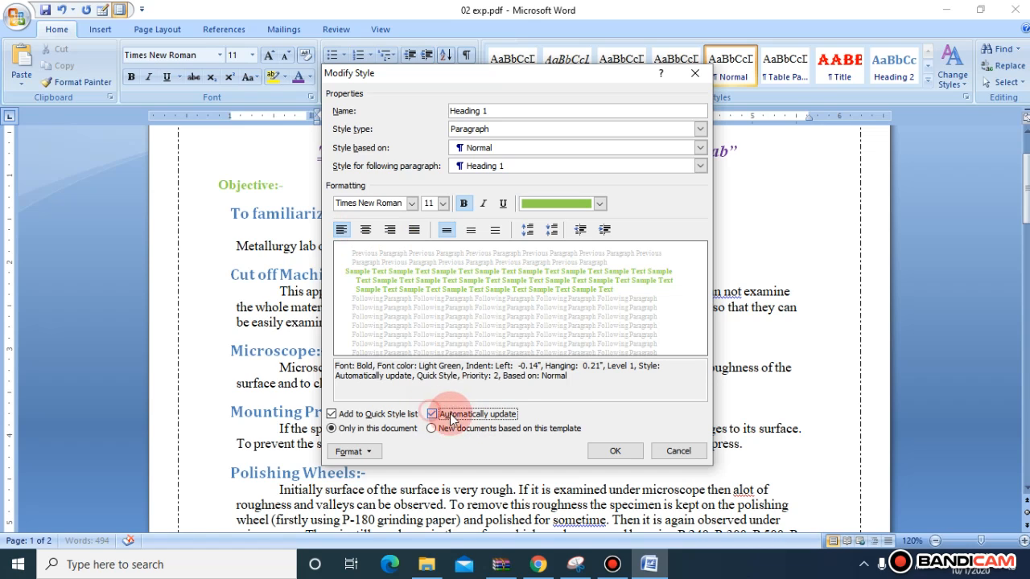
{"action": "left_click", "coordinate": [613, 450]}
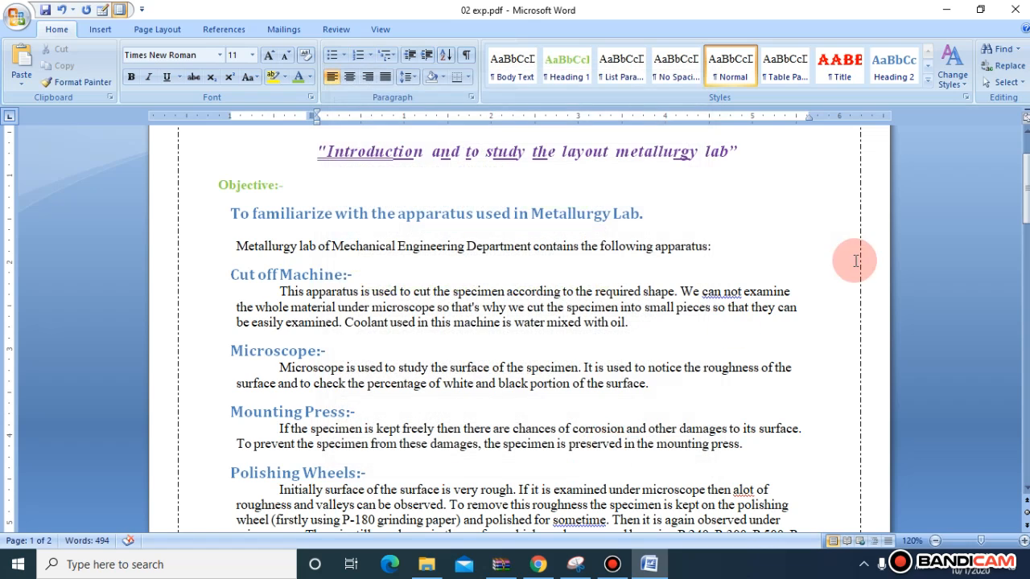
{"action": "left_click", "coordinate": [273, 185]}
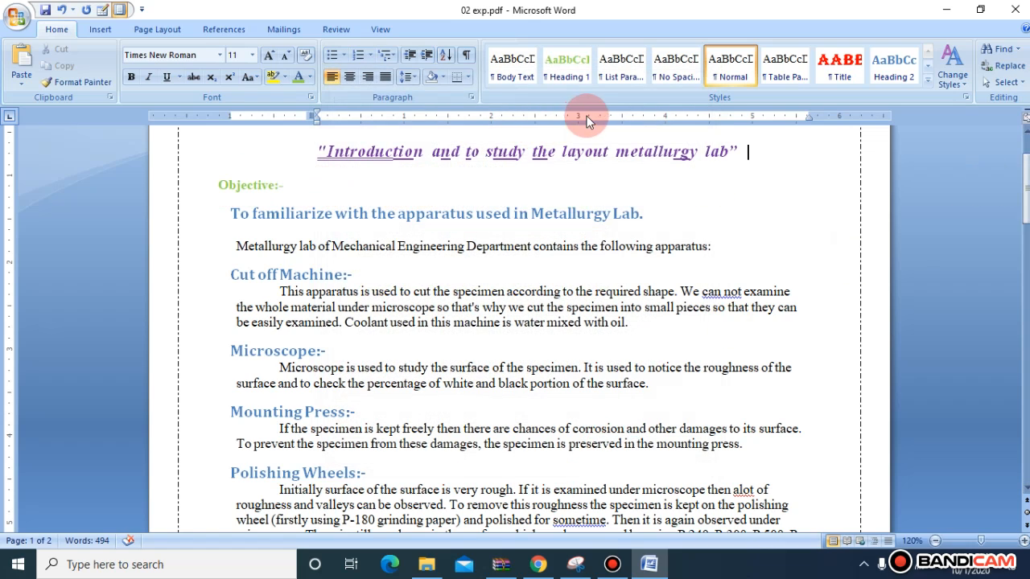
Modify the Heading 2 style, setting its font to Times New Roman at 11 pt
{"action": "right_click", "coordinate": [894, 62]}
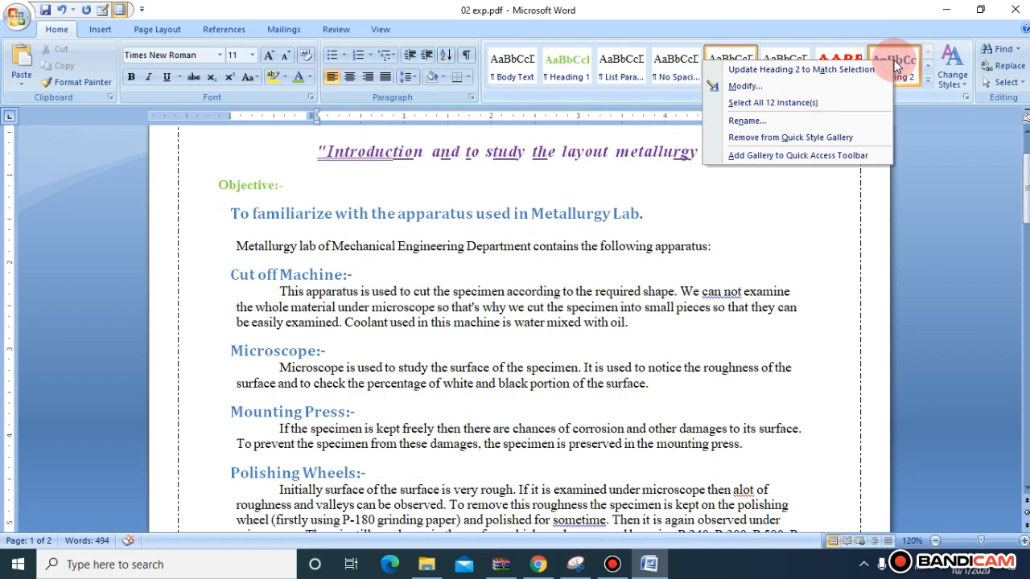
{"action": "left_click", "coordinate": [847, 87]}
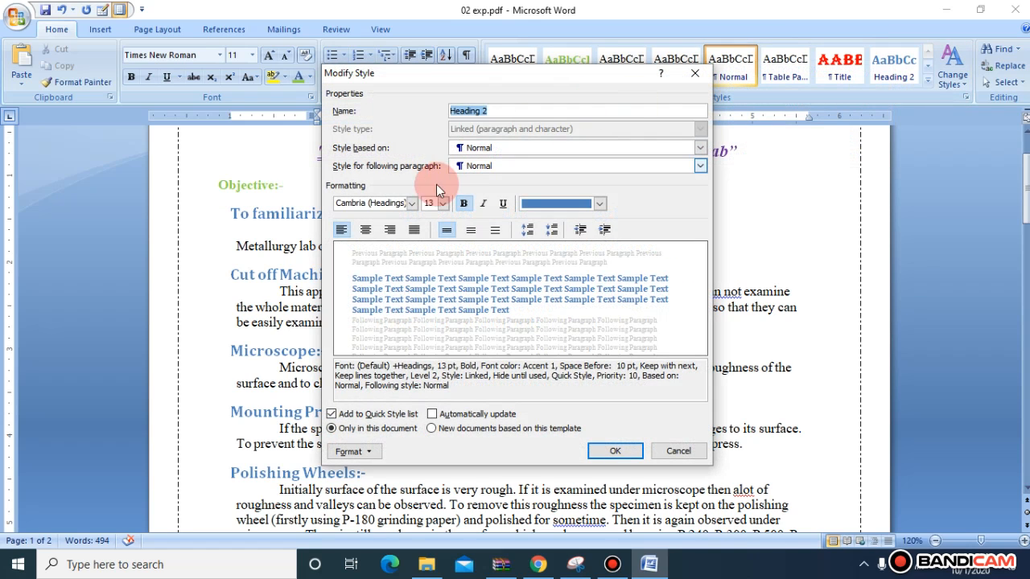
{"action": "left_click", "coordinate": [412, 203]}
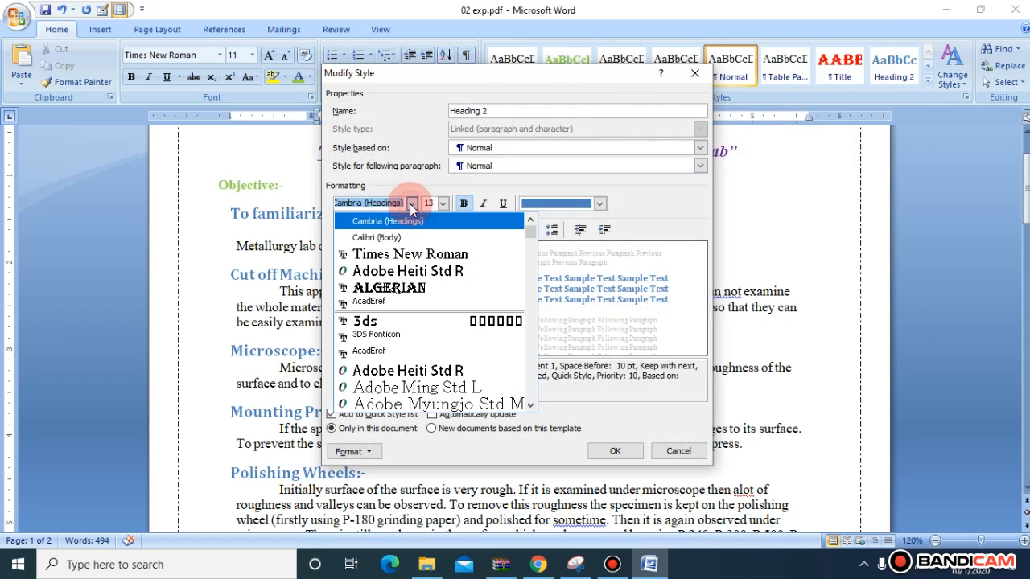
{"action": "left_click", "coordinate": [402, 252]}
{"action": "left_click_drag", "start_coordinate": [446, 208], "coordinate": [430, 249]}
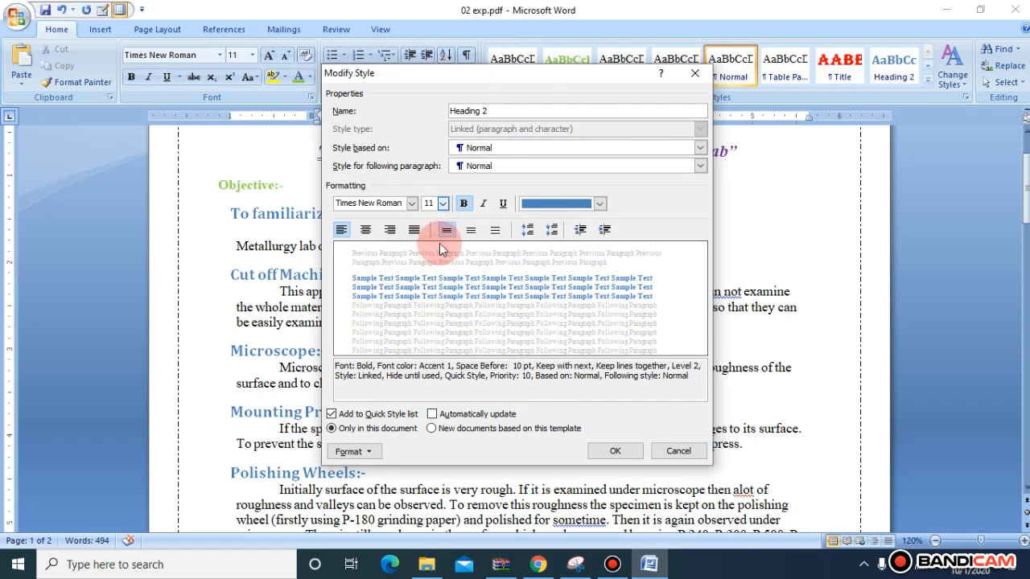
Keep the Heading 2 style bold and set its font colour to the standard Dark Red
{"action": "left_click", "coordinate": [463, 203]}
{"action": "left_click", "coordinate": [463, 204]}
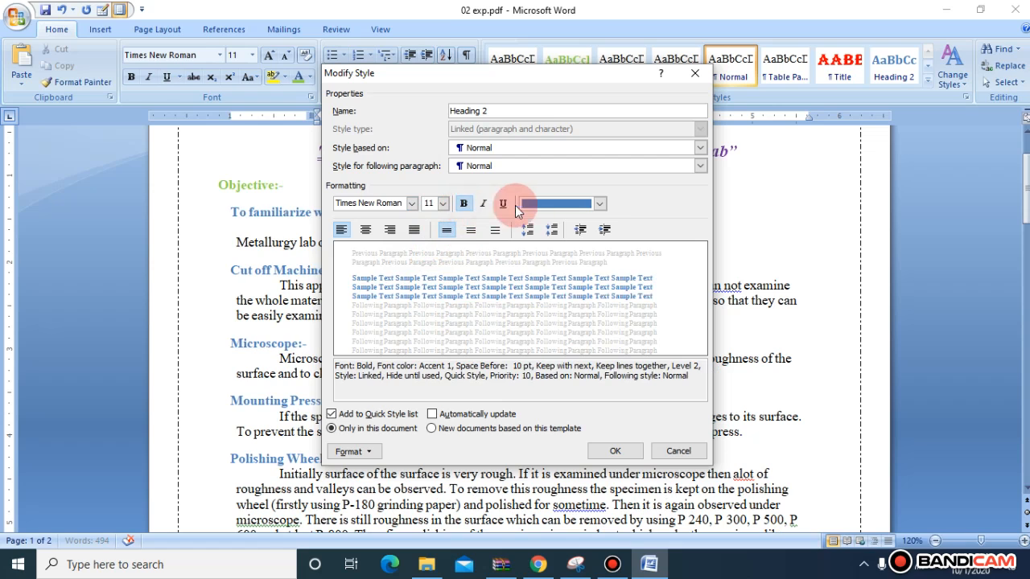
{"action": "left_click", "coordinate": [543, 204]}
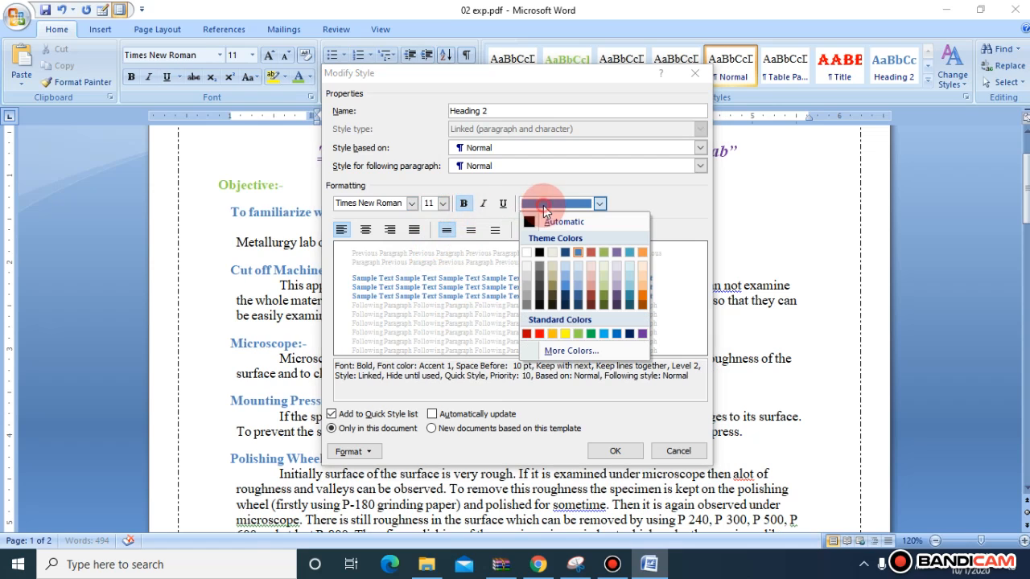
{"action": "left_click", "coordinate": [526, 333]}
Turn on automatic updating for the Heading 2 style and apply the style changes
{"action": "left_click", "coordinate": [434, 414]}
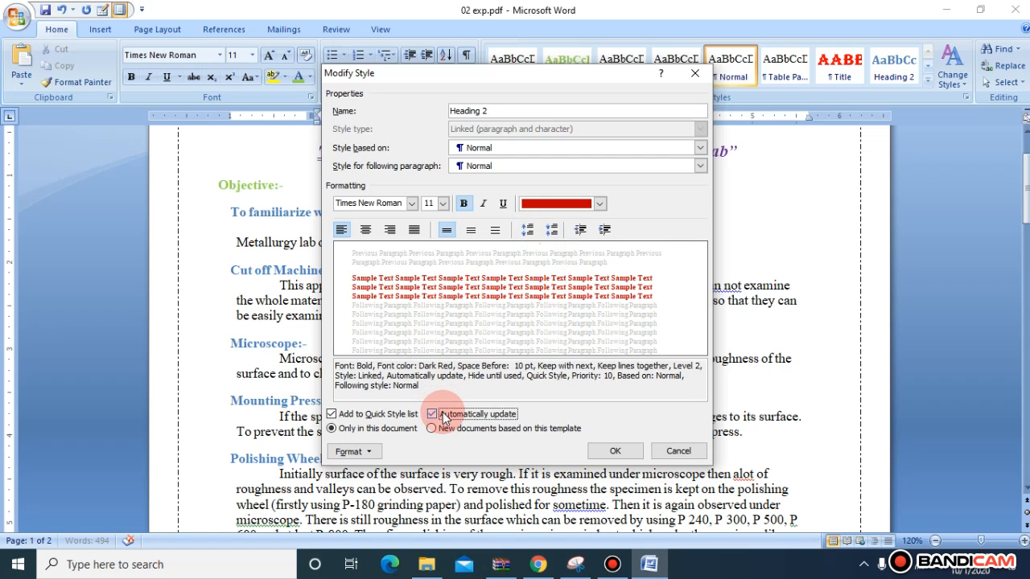
{"action": "left_click", "coordinate": [600, 456]}
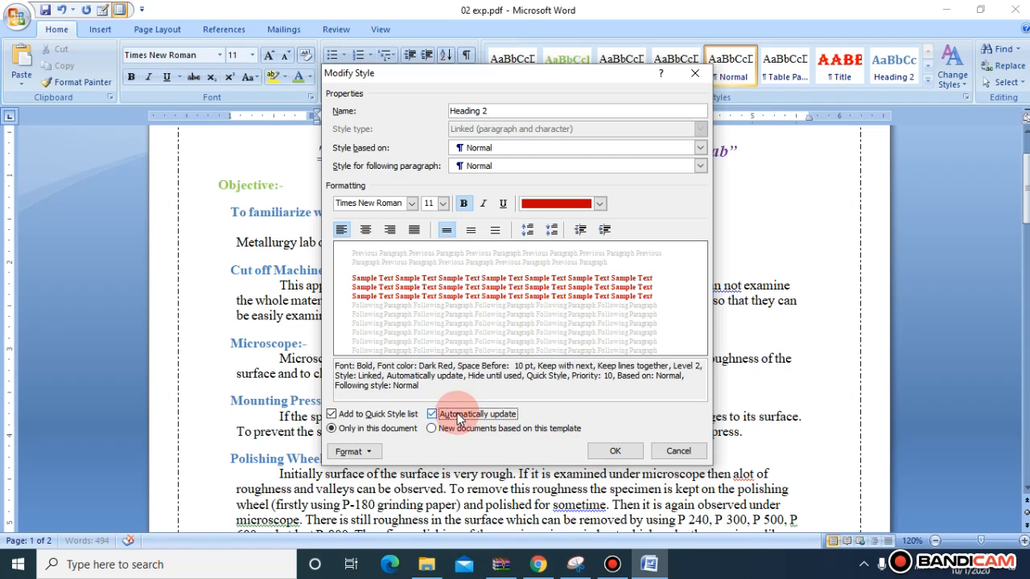
{"action": "left_click", "coordinate": [429, 415]}
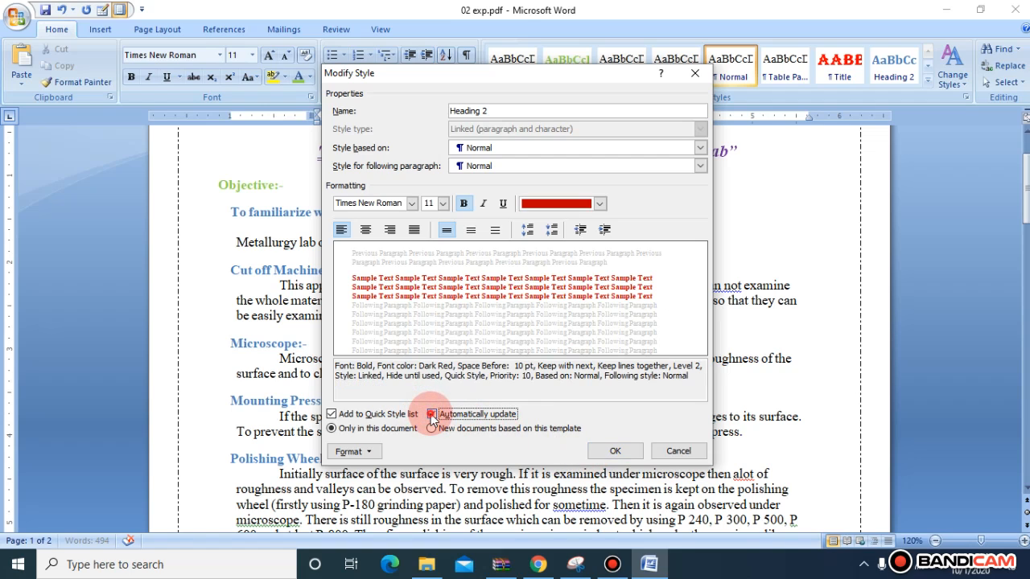
{"action": "left_click", "coordinate": [431, 415]}
{"action": "left_click", "coordinate": [616, 452]}
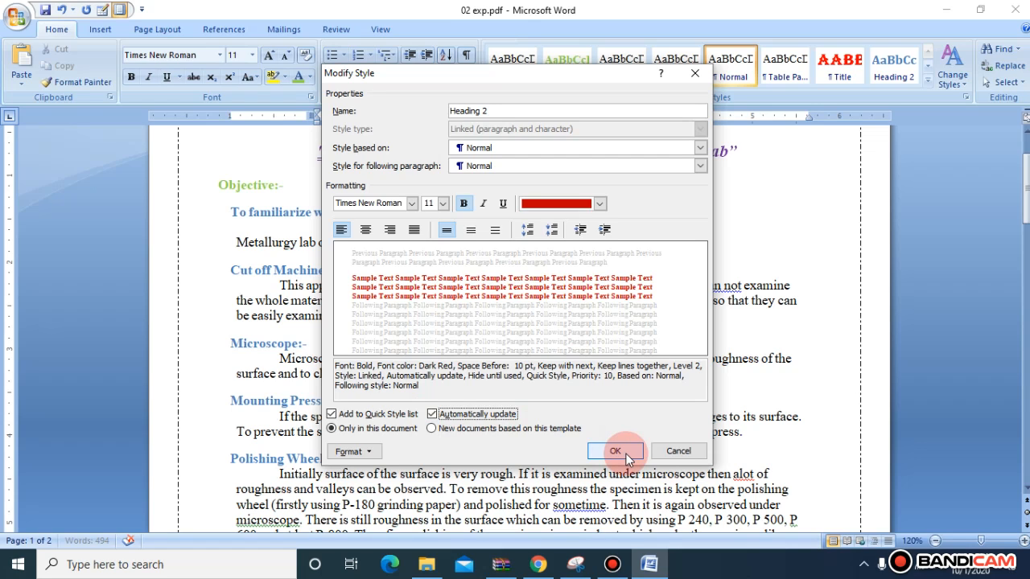
{"action": "left_click", "coordinate": [627, 456]}
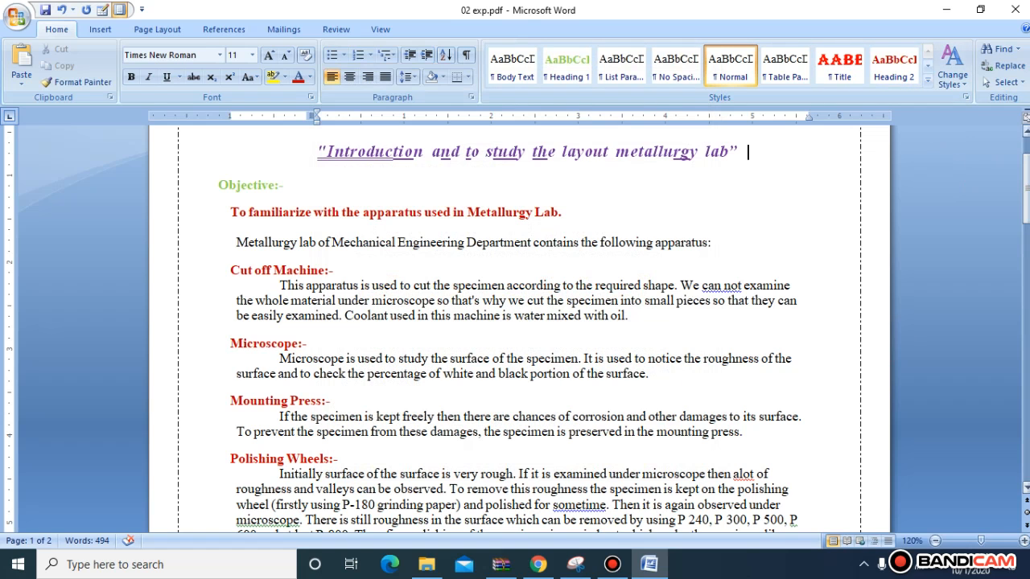
Look through the report to check how the restyled title, subtitle and headings appear
{"action": "left_click_drag", "start_coordinate": [1026, 188], "coordinate": [1027, 278]}
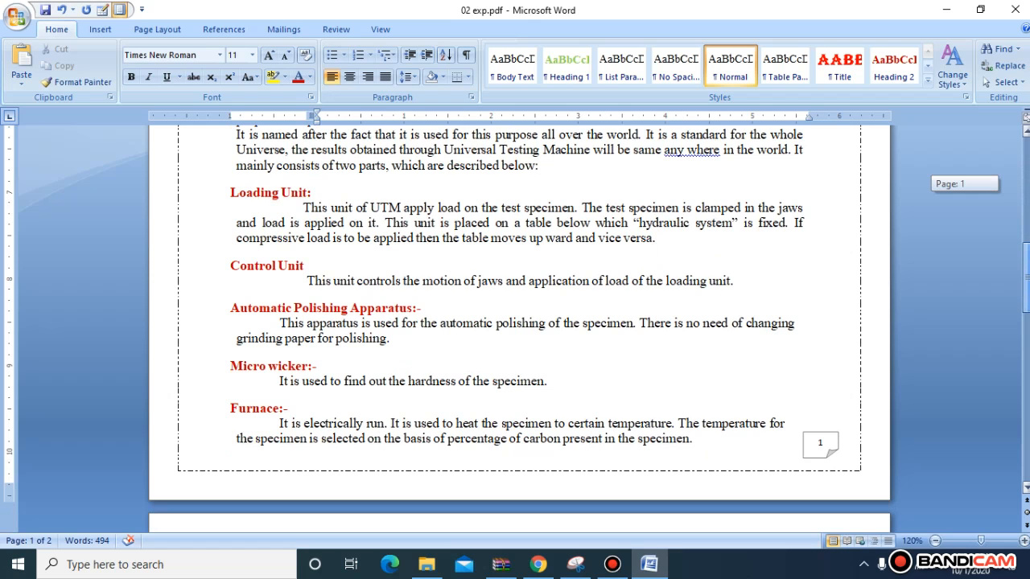
{"action": "left_click_drag", "start_coordinate": [1026, 277], "coordinate": [1026, 161]}
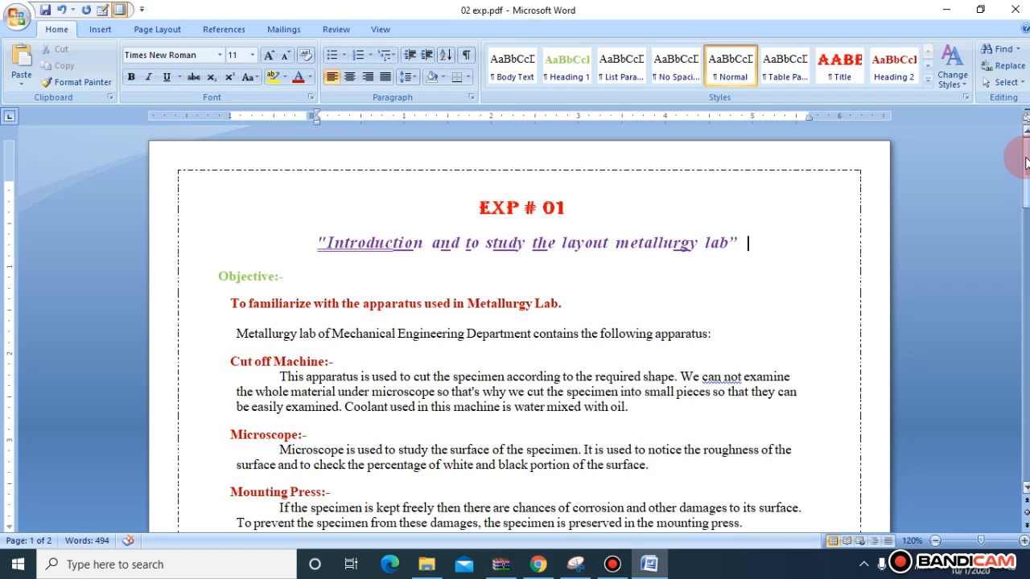
{"action": "mouse_move", "coordinate": [1026, 163]}
{"action": "left_mouse_down"}
{"action": "mouse_move", "coordinate": [1027, 172]}
{"action": "mouse_move", "coordinate": [1026, 163]}
{"action": "left_mouse_up"}
{"action": "left_click", "coordinate": [1027, 155]}
{"action": "mouse_move", "coordinate": [1027, 155]}
{"action": "left_mouse_down"}
{"action": "mouse_move", "coordinate": [1027, 165]}
{"action": "mouse_move", "coordinate": [1027, 154]}
{"action": "left_mouse_up"}
{"action": "left_click_drag", "start_coordinate": [1026, 172], "coordinate": [1027, 199]}
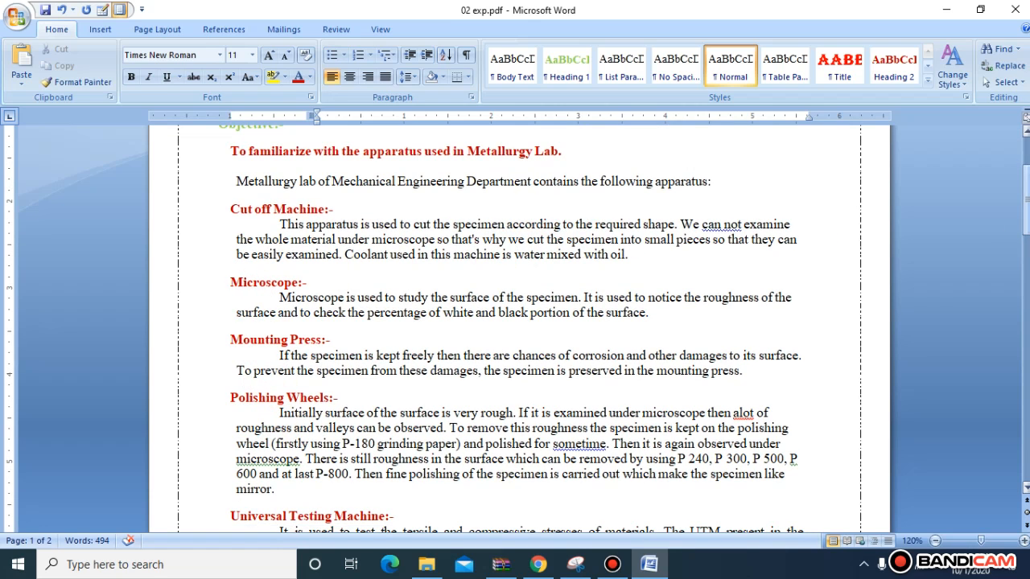
{"action": "left_click_drag", "start_coordinate": [1026, 217], "coordinate": [1028, 210]}
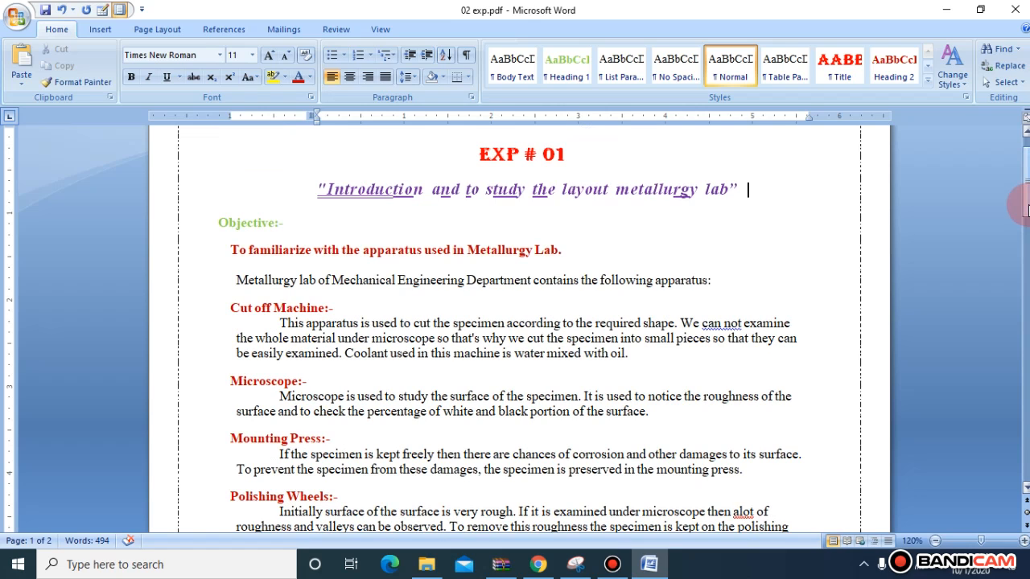
{"action": "left_click_drag", "start_coordinate": [1026, 208], "coordinate": [1026, 202]}
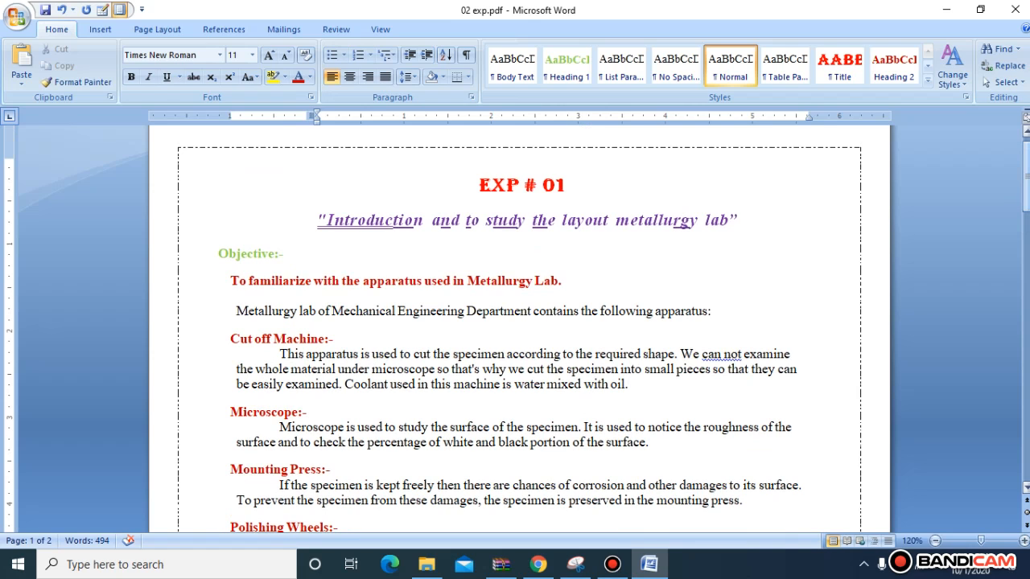
{"action": "left_click_drag", "start_coordinate": [1026, 175], "coordinate": [1026, 179]}
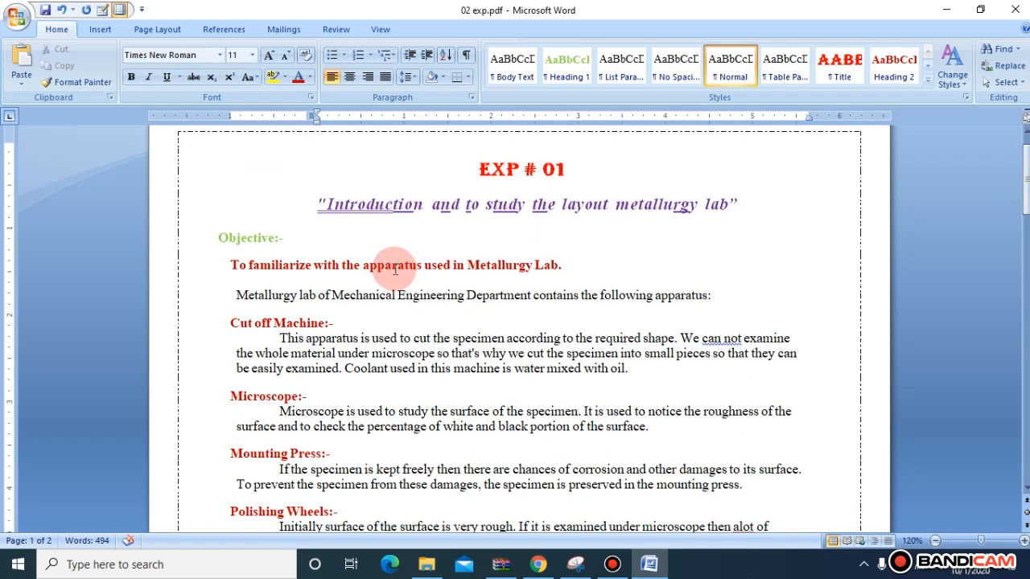
Select the introductory apparatus sentence and the body paragraphs under Cut off Machine, Microscope, Mounting Press and Polishing Wheels together
{"action": "triple_click", "coordinate": [235, 294]}
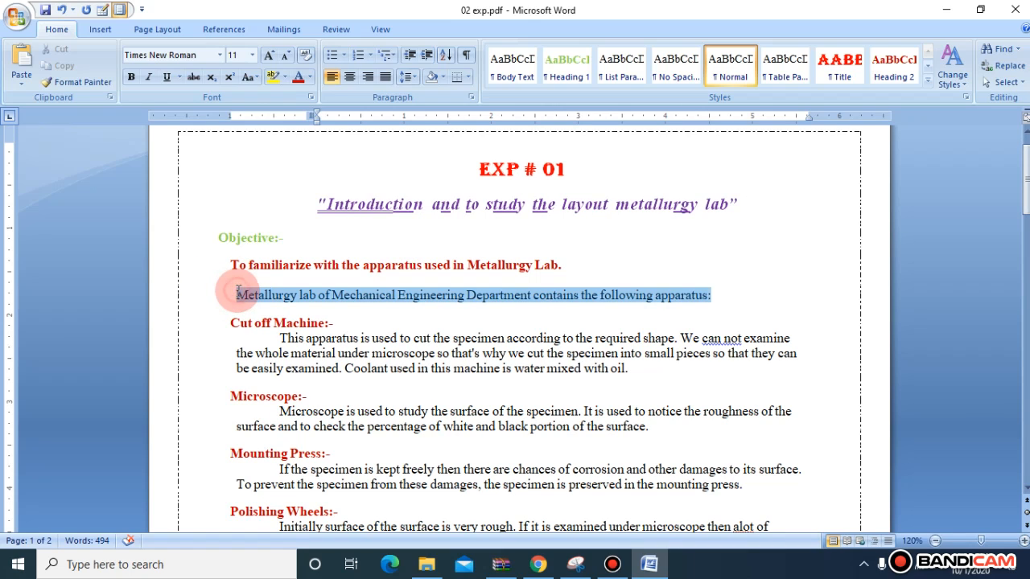
{"action": "left_click_drag", "start_coordinate": [273, 337], "coordinate": [310, 368]}
{"action": "left_click_drag", "start_coordinate": [283, 404], "coordinate": [694, 421]}
{"action": "left_click_drag", "start_coordinate": [1026, 179], "coordinate": [1026, 213]}
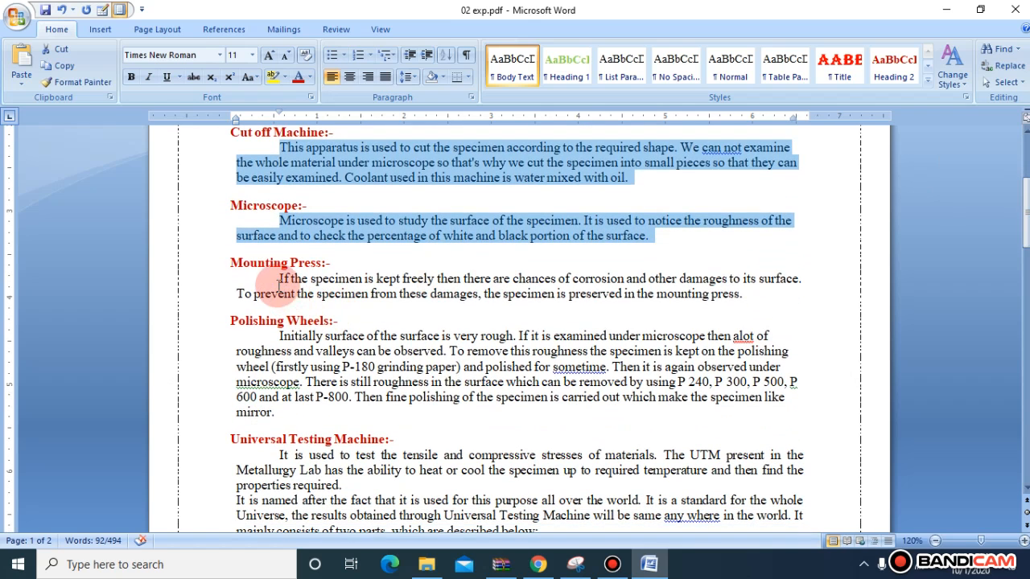
{"action": "left_click_drag", "start_coordinate": [280, 278], "coordinate": [752, 292]}
{"action": "left_click_drag", "start_coordinate": [1026, 197], "coordinate": [1025, 211]}
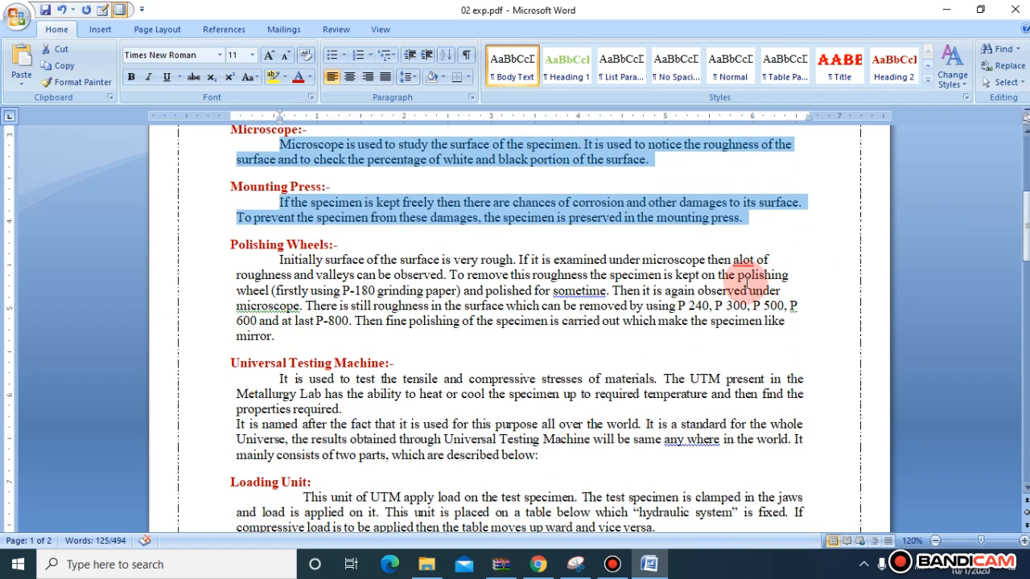
{"action": "left_click_drag", "start_coordinate": [272, 260], "coordinate": [347, 330]}
Extend the multiple selection with the body paragraphs under Universal Testing Machine, Loading Unit and Control Unit
{"action": "left_click_drag", "start_coordinate": [1025, 227], "coordinate": [1025, 260]}
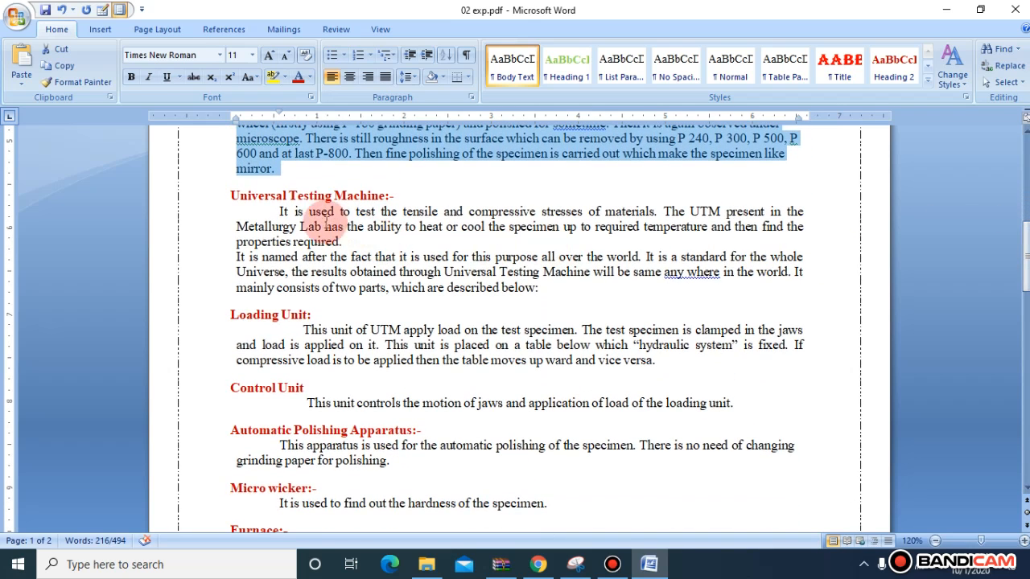
{"action": "left_click_drag", "start_coordinate": [269, 205], "coordinate": [541, 287]}
{"action": "left_click_drag", "start_coordinate": [1025, 241], "coordinate": [1026, 263]}
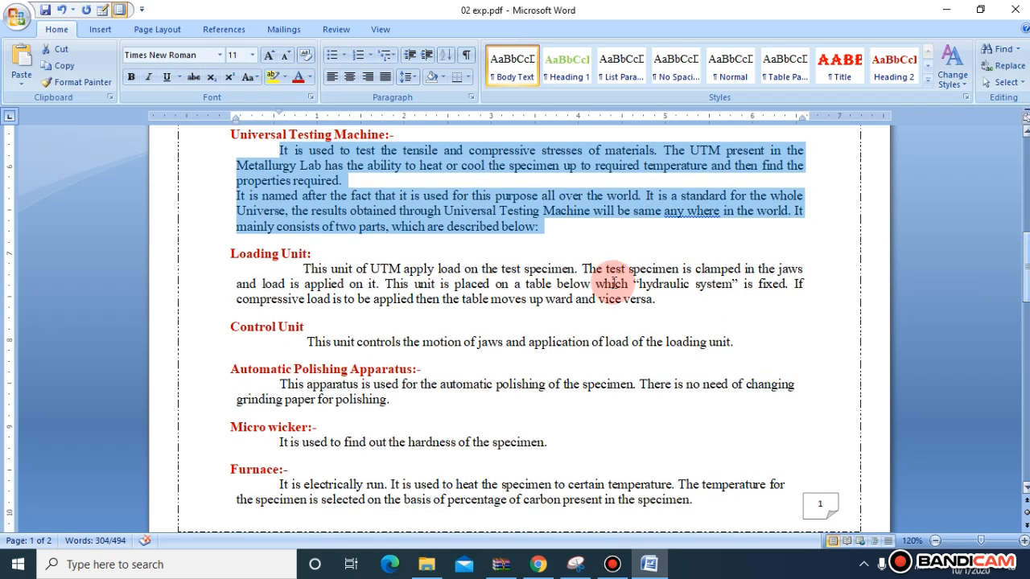
{"action": "left_click_drag", "start_coordinate": [304, 268], "coordinate": [677, 304]}
{"action": "left_click_drag", "start_coordinate": [1025, 269], "coordinate": [1026, 282]}
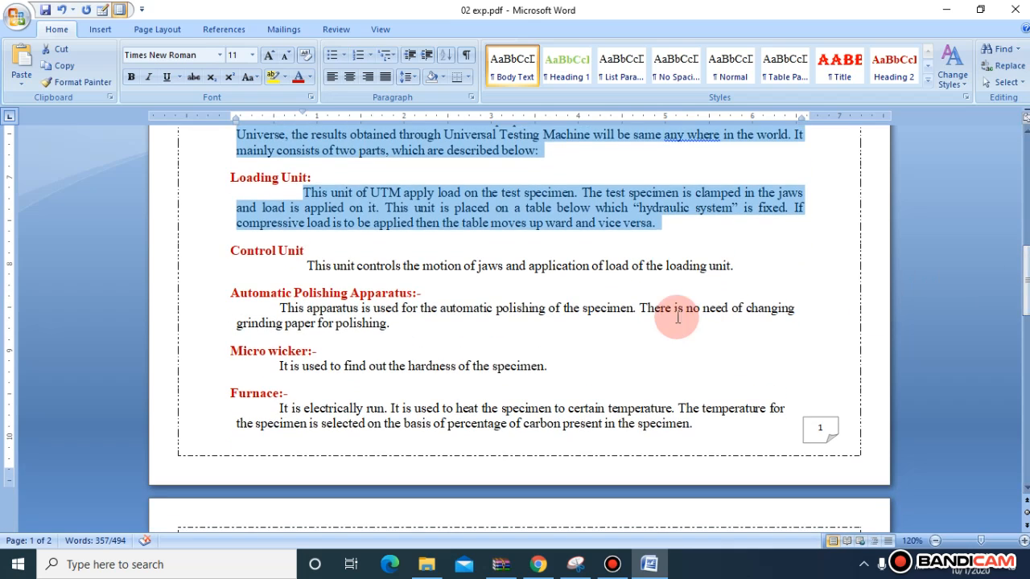
{"action": "left_click", "coordinate": [308, 268]}
{"action": "left_click", "coordinate": [749, 262], "text": "shift"}
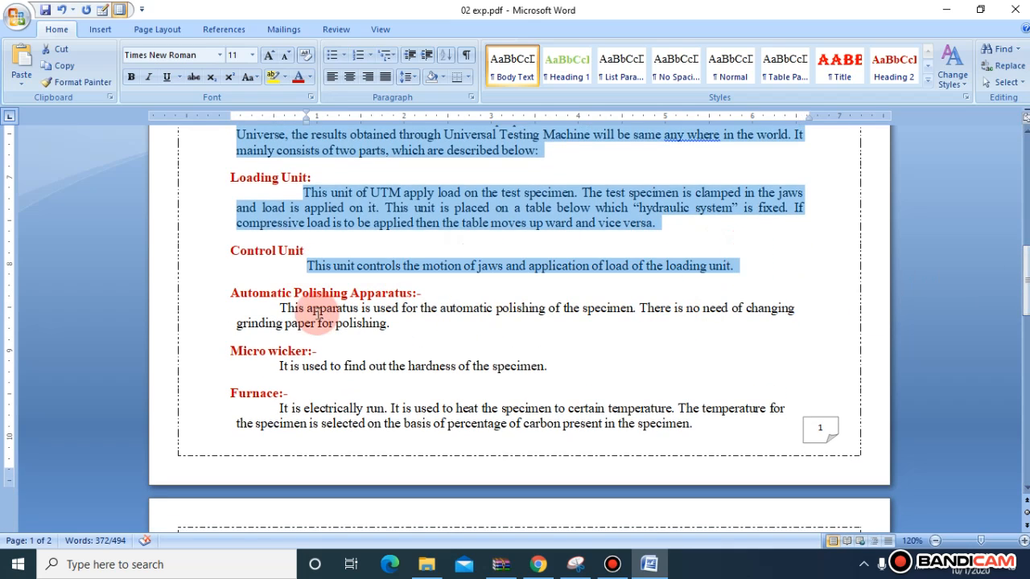
Add the Automatic Polishing Apparatus, Micro wicker and Furnace paragraphs to the selection and apply the Normal style to all selected text
{"action": "left_click", "coordinate": [281, 308], "text": "ctrl"}
{"action": "left_click_drag", "start_coordinate": [281, 308], "coordinate": [262, 380]}
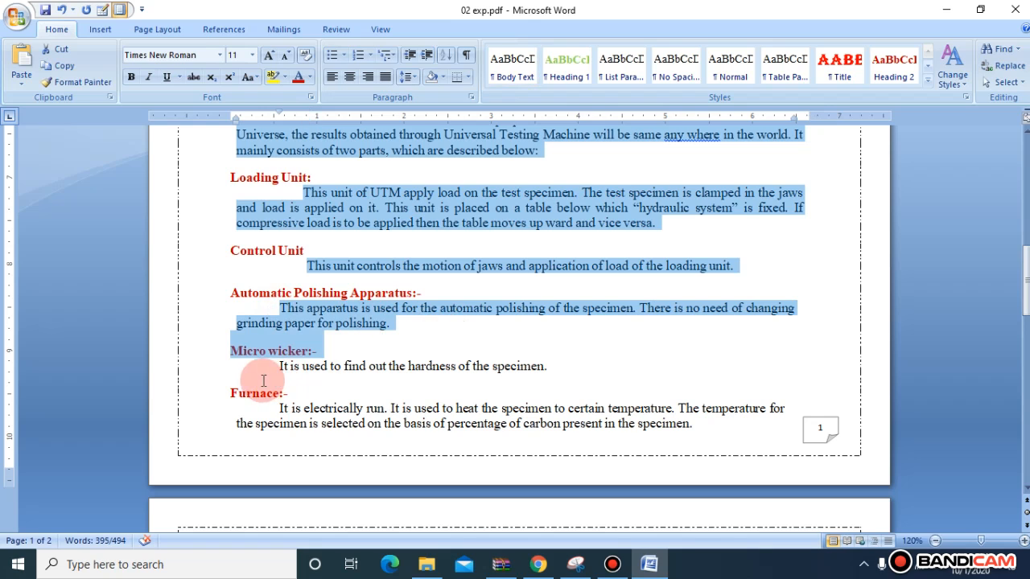
{"action": "left_click_drag", "start_coordinate": [273, 307], "coordinate": [309, 336]}
{"action": "left_click_drag", "start_coordinate": [275, 366], "coordinate": [295, 375]}
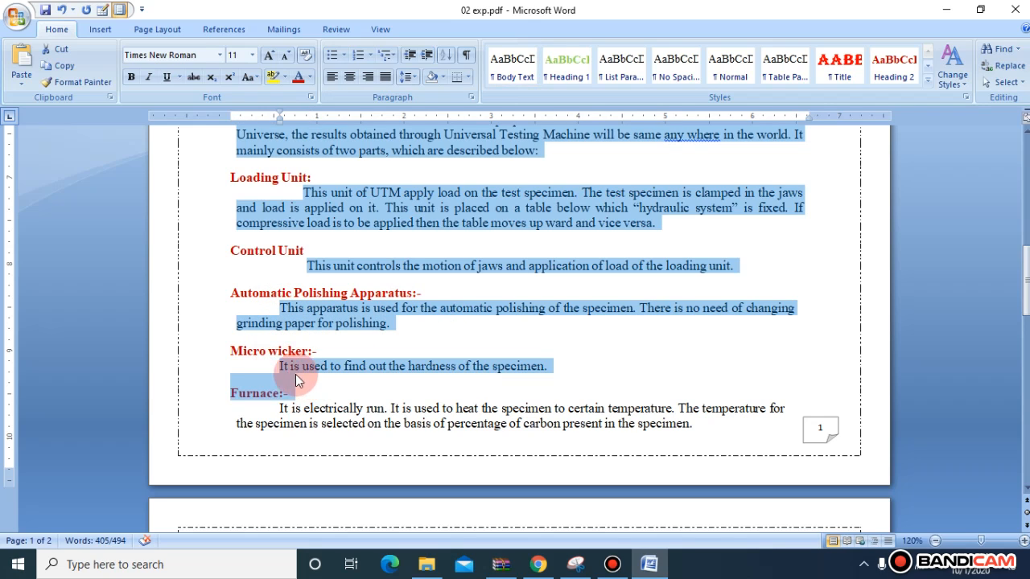
{"action": "triple_click", "coordinate": [290, 418], "text": "ctrl"}
{"action": "left_click_drag", "start_coordinate": [290, 418], "coordinate": [308, 425]}
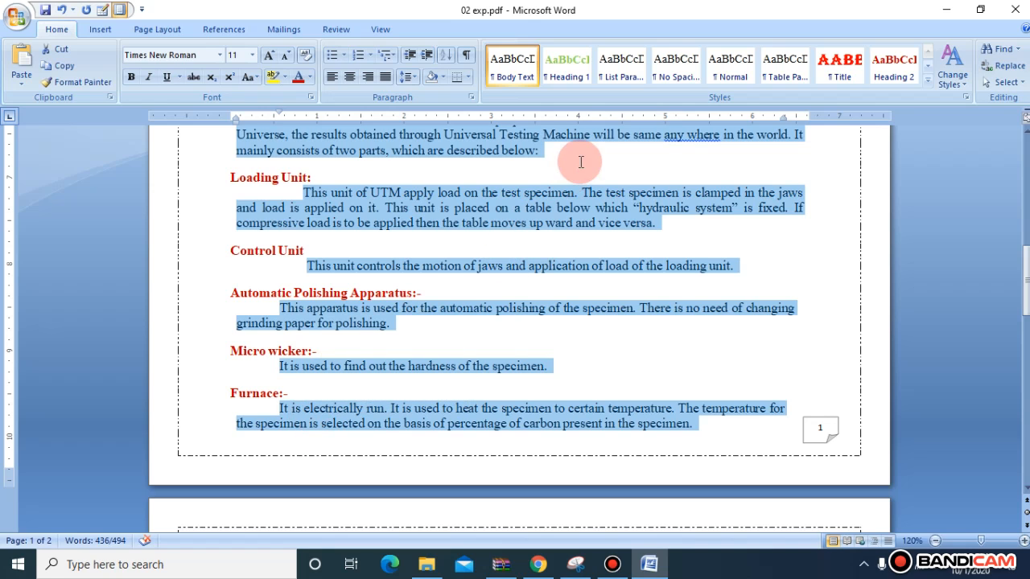
{"action": "left_click", "coordinate": [741, 72]}
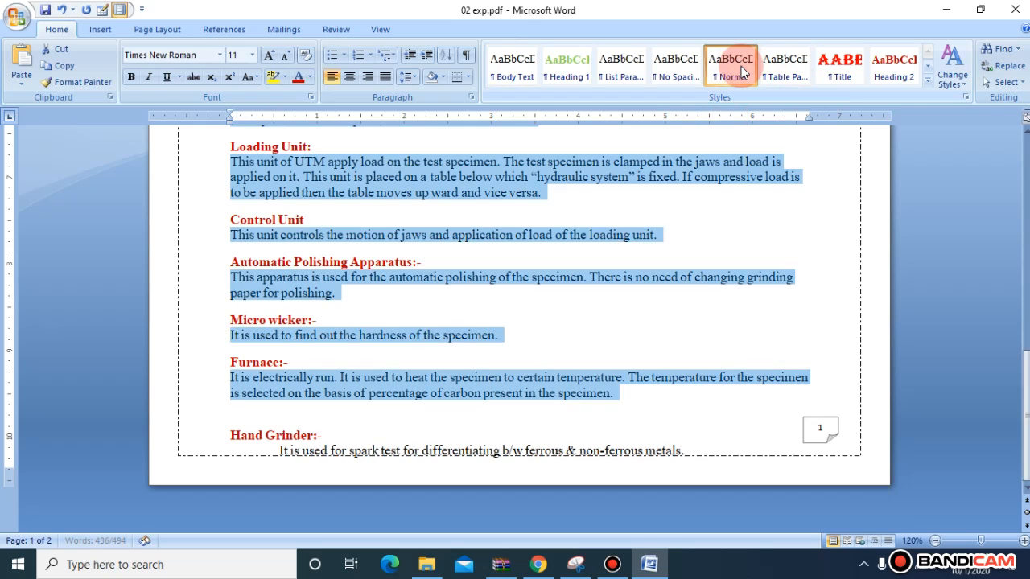
{"action": "left_click", "coordinate": [344, 54]}
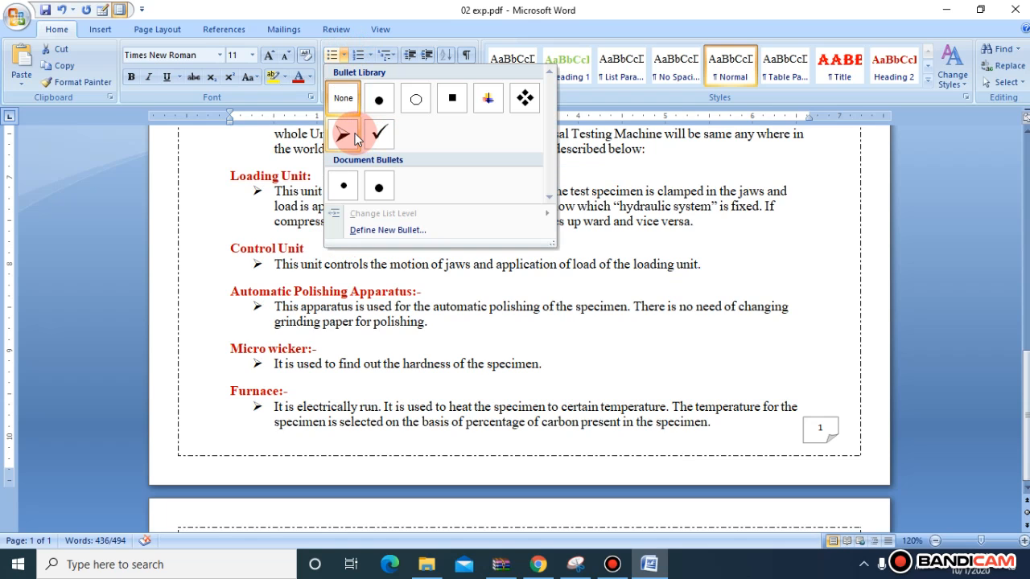
{"action": "left_click", "coordinate": [355, 132]}
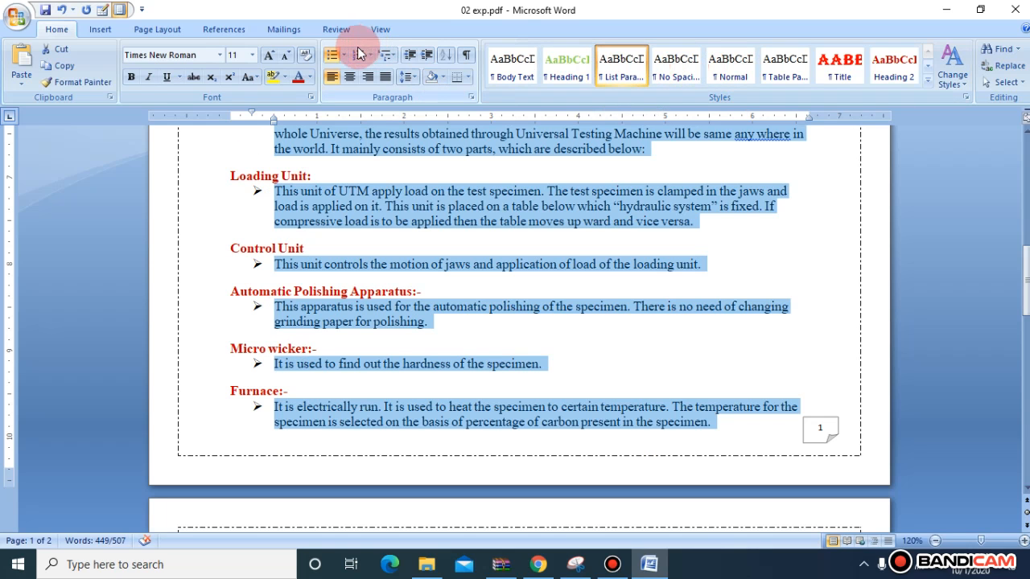
{"action": "left_click", "coordinate": [726, 63]}
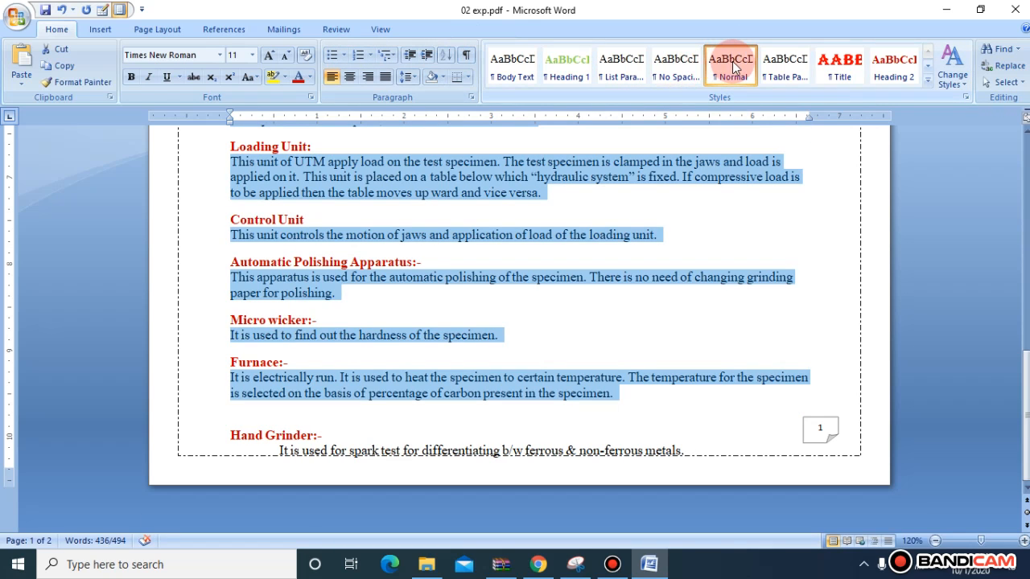
{"action": "right_click", "coordinate": [732, 64]}
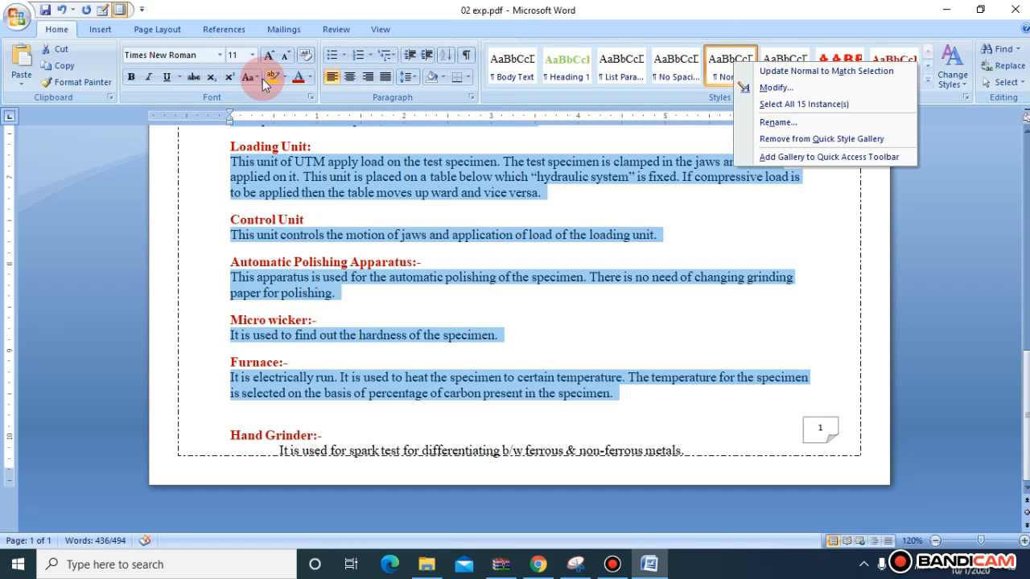
Turn the selected body paragraphs into a bulleted list with the arrowhead bullet
{"action": "left_click", "coordinate": [344, 56]}
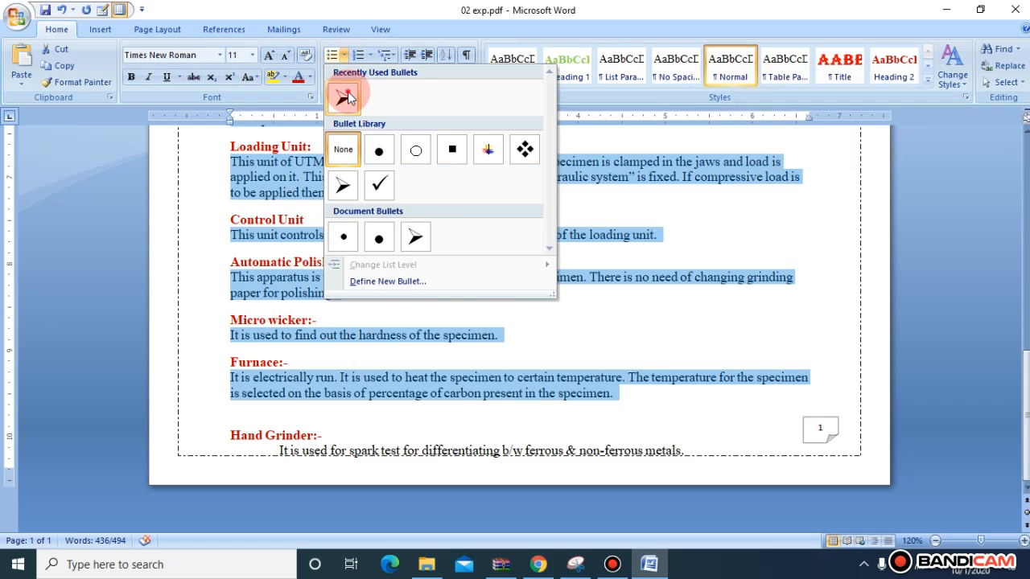
{"action": "left_click", "coordinate": [347, 92]}
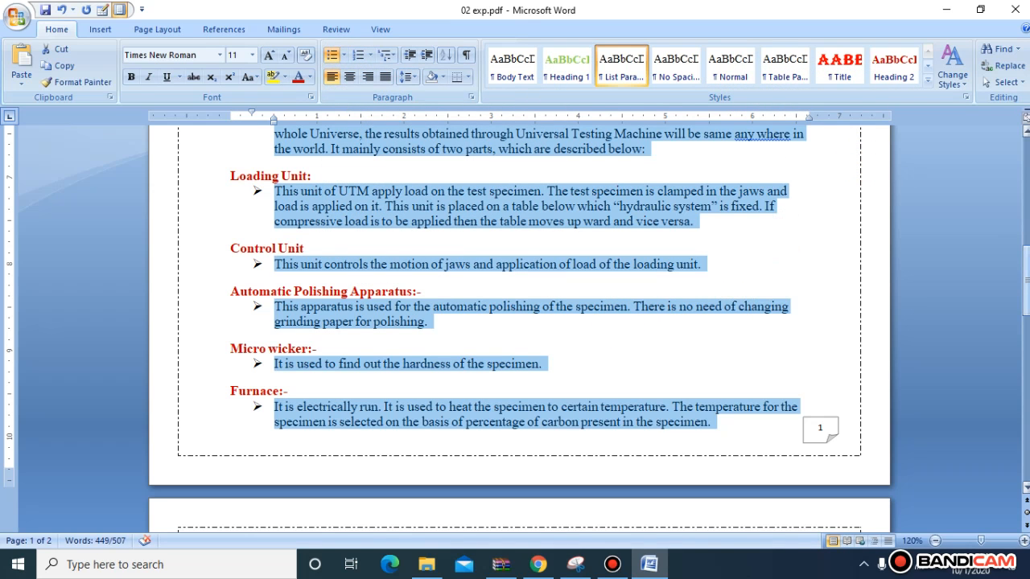
Modify the Normal style, setting its font size to 12 pt and keeping it left-aligned, and apply the style changes
{"action": "right_click", "coordinate": [732, 68]}
{"action": "left_click", "coordinate": [771, 96]}
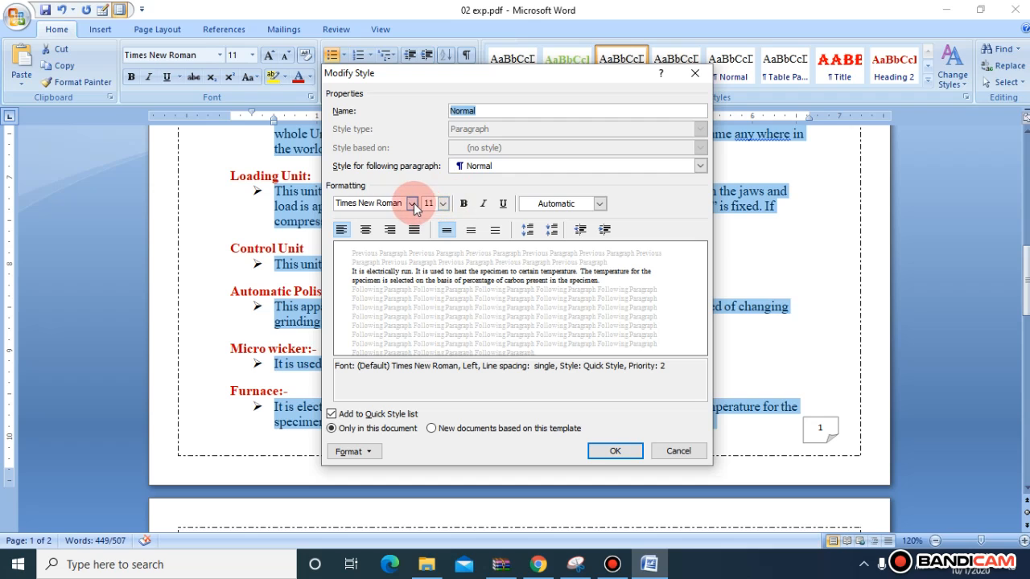
{"action": "left_click", "coordinate": [443, 204]}
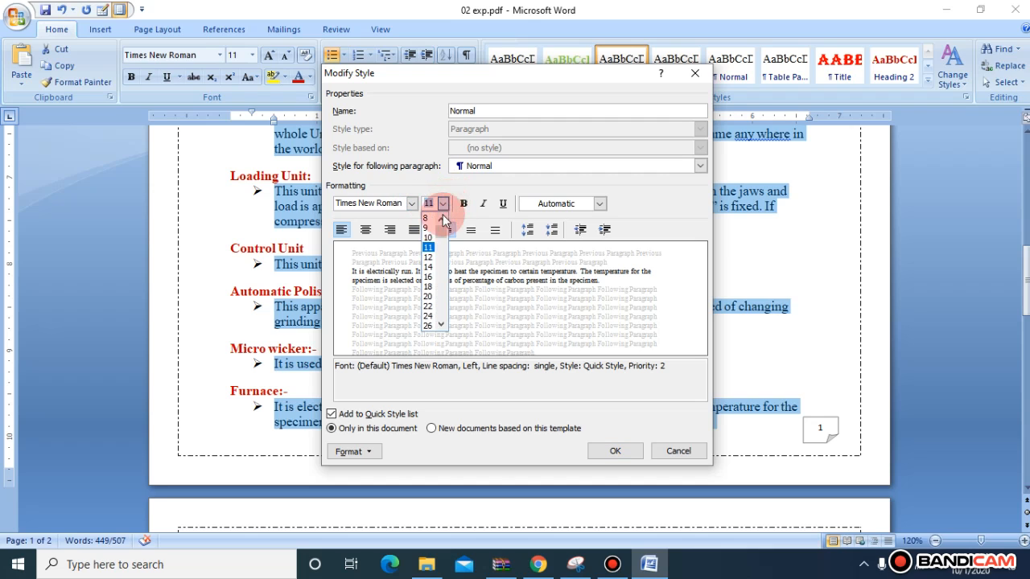
{"action": "left_click", "coordinate": [427, 258]}
{"action": "left_click", "coordinate": [365, 230]}
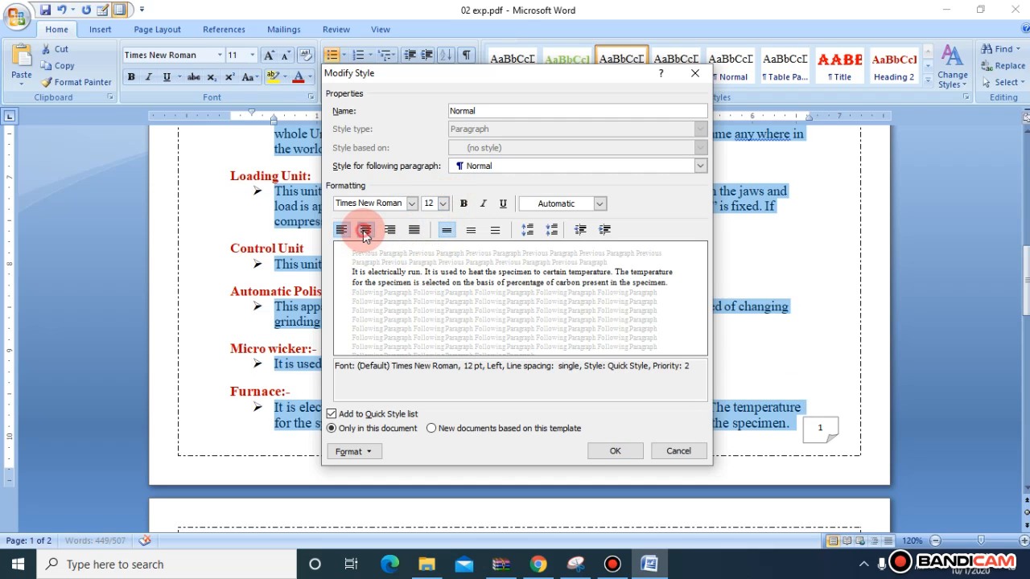
{"action": "left_click", "coordinate": [341, 230]}
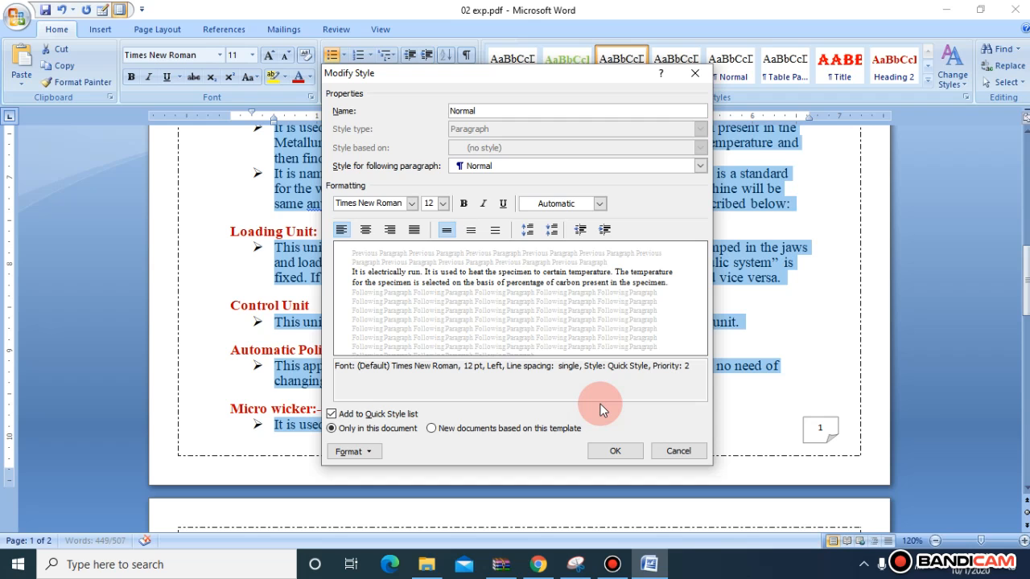
{"action": "left_click", "coordinate": [609, 453]}
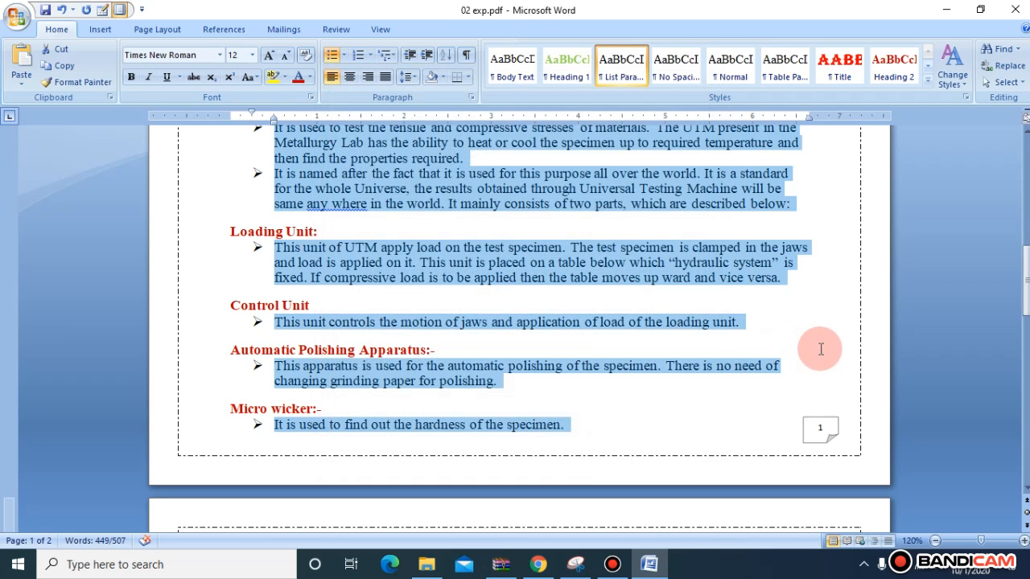
{"action": "left_click", "coordinate": [821, 348]}
{"action": "left_click_drag", "start_coordinate": [1019, 327], "coordinate": [1026, 116]}
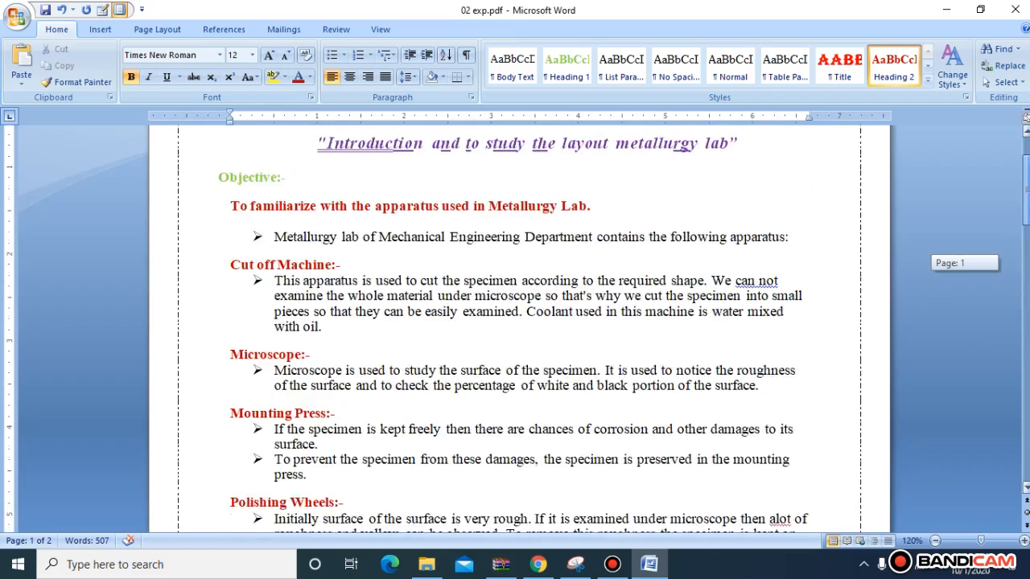